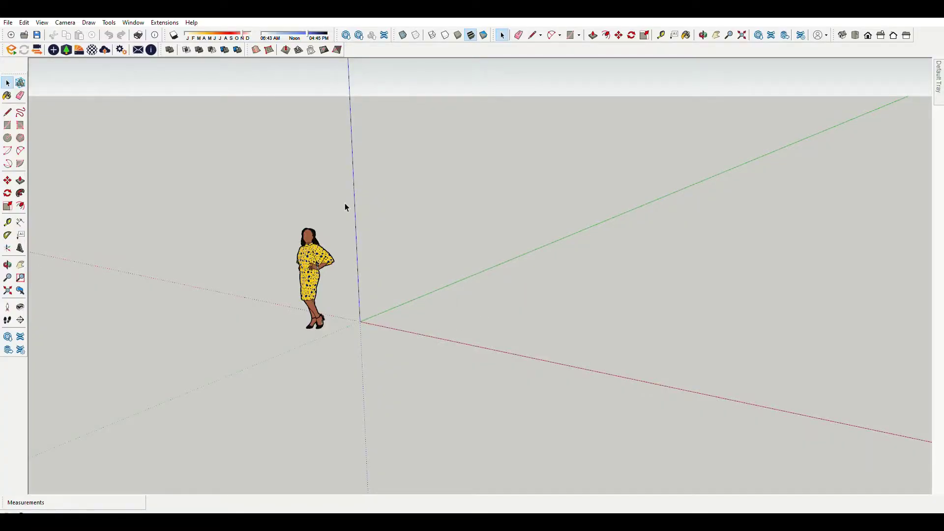
Extrude the first wall panel to its thickness with Push/Pull.
middle_click_drag(346, 203, 332, 260)
middle_click_drag(510, 161, 488, 279)
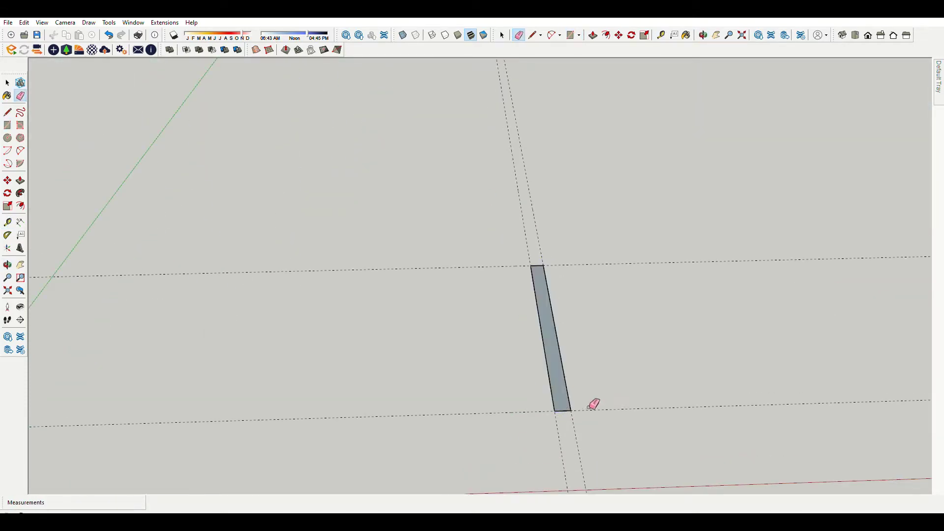
type("3150")
key("Return")
mouse_move(556, 331)
middle_mouse_down()
mouse_move(611, 305)
mouse_move(426, 295)
mouse_move(466, 300)
middle_mouse_up()
key("space")
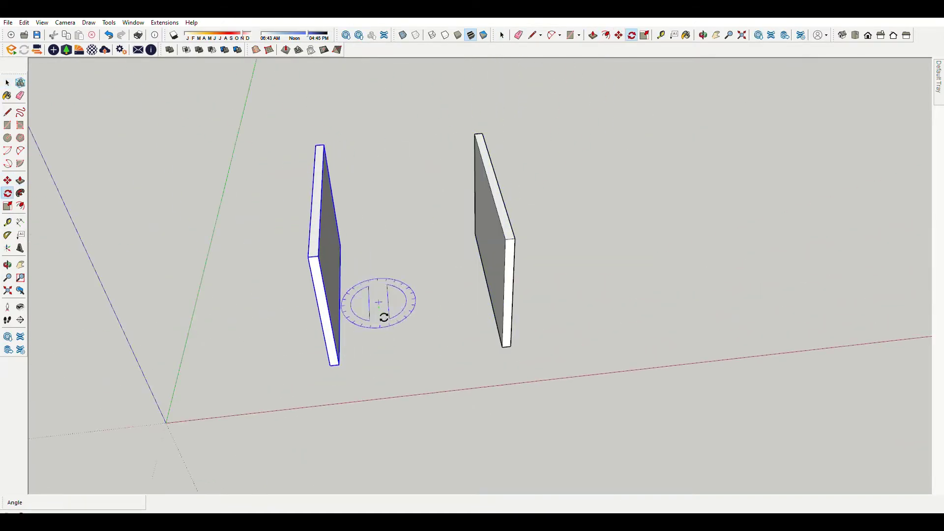
Rotate a copy of the wall panel 90° so the two walls form an L.
left_click(450, 260)
key("space")
scroll(466, 225, "up", 5)
middle_click_drag(466, 225, 570, 288)
scroll(570, 288, "down", 4)
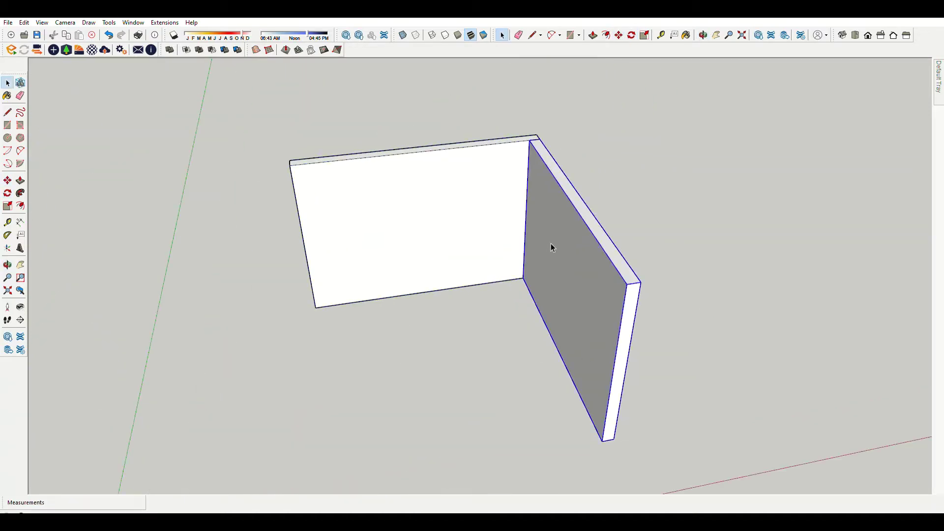
key("Escape")
scroll(444, 156, "down", 3)
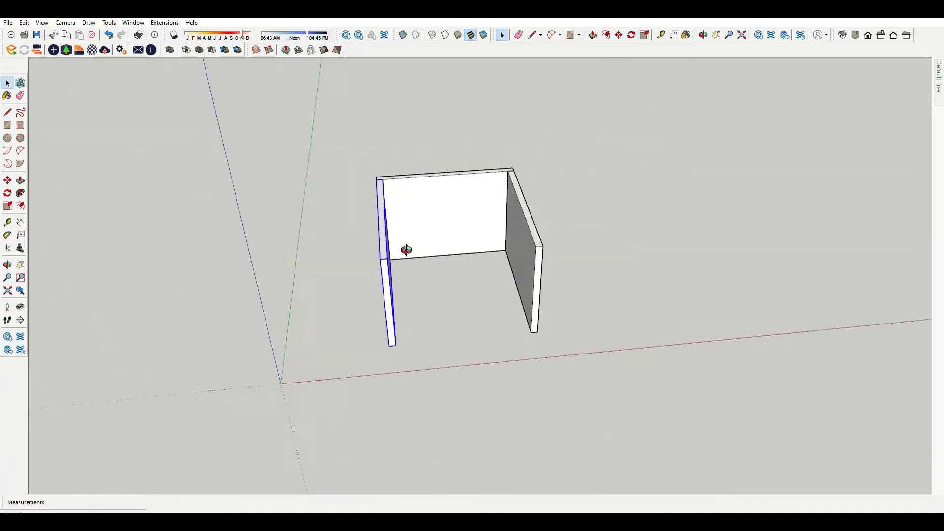
Move the side panel into place and measure the distance between the walls.
key("t")
scroll(403, 211, "up", 3)
mouse_move(404, 249)
middle_mouse_down()
mouse_move(404, 212)
mouse_move(573, 200)
middle_mouse_up()
key("m")
scroll(591, 196, "up", 4)
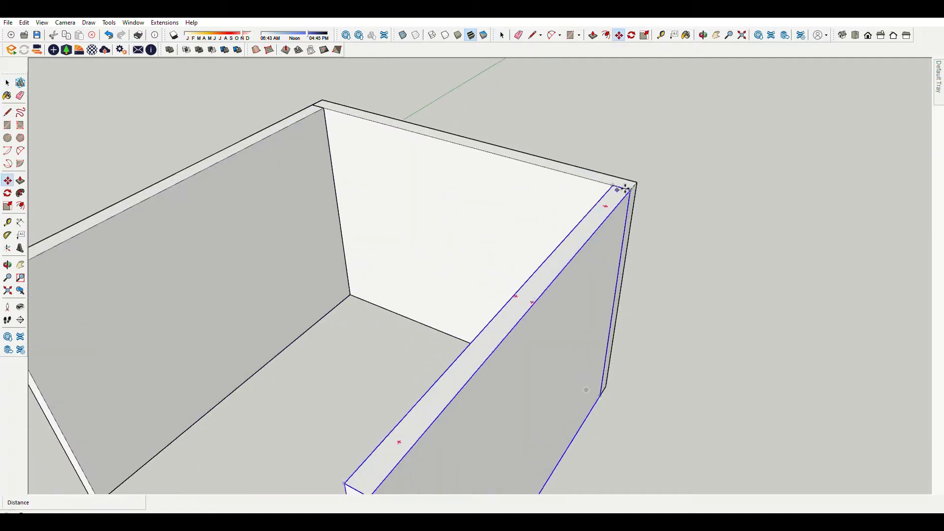
scroll(602, 176, "up", 3)
scroll(587, 186, "down", 5)
key("t")
scroll(460, 164, "up", 4)
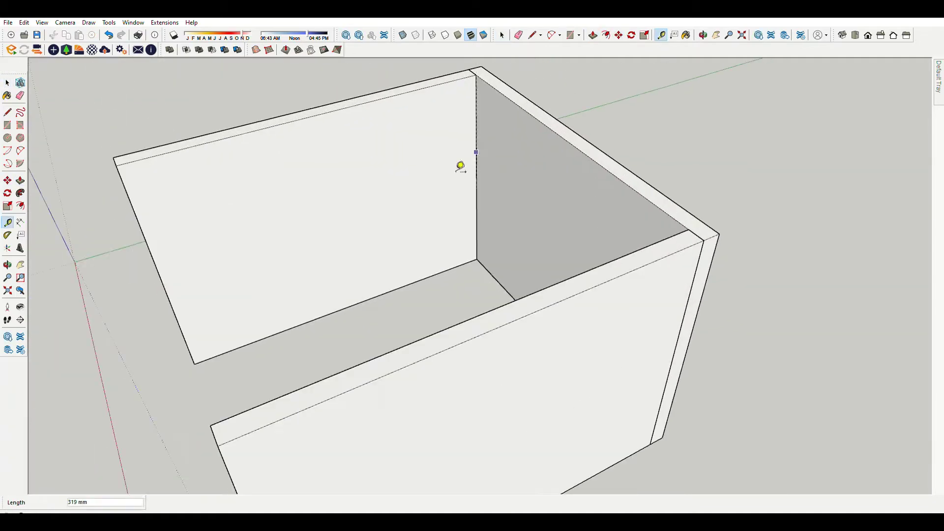
left_click(345, 181)
scroll(559, 213, "down", 4)
scroll(398, 378, "up", 3)
Extrude the base panel's face and check the frame from below and above.
scroll(558, 337, "down", 3)
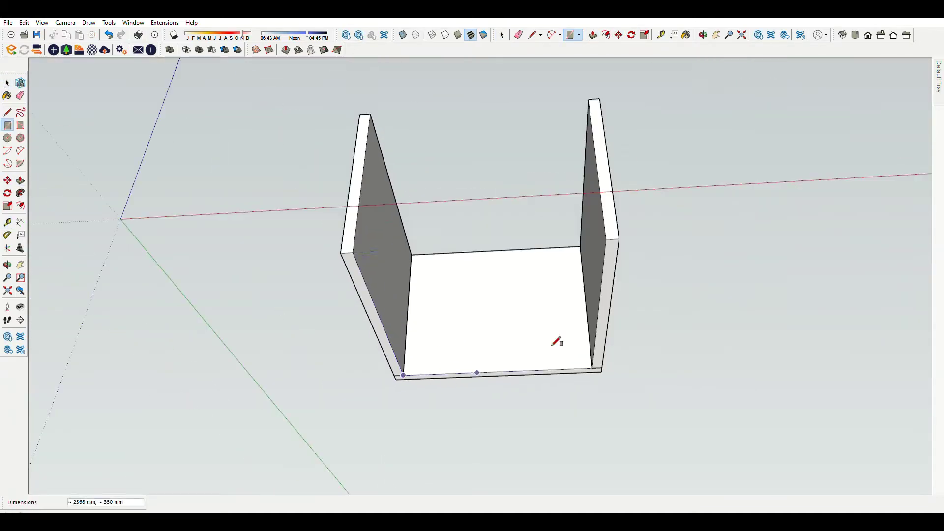
key("space")
left_click(550, 264)
key("p")
mouse_move(598, 274)
middle_mouse_down()
mouse_move(547, 284)
mouse_move(445, 392)
mouse_move(689, 392)
middle_mouse_up()
scroll(554, 286, "down", 2)
scroll(527, 289, "up", 4)
key("space")
scroll(444, 391, "down", 5)
scroll(581, 190, "down", 3)
scroll(581, 190, "up", 4)
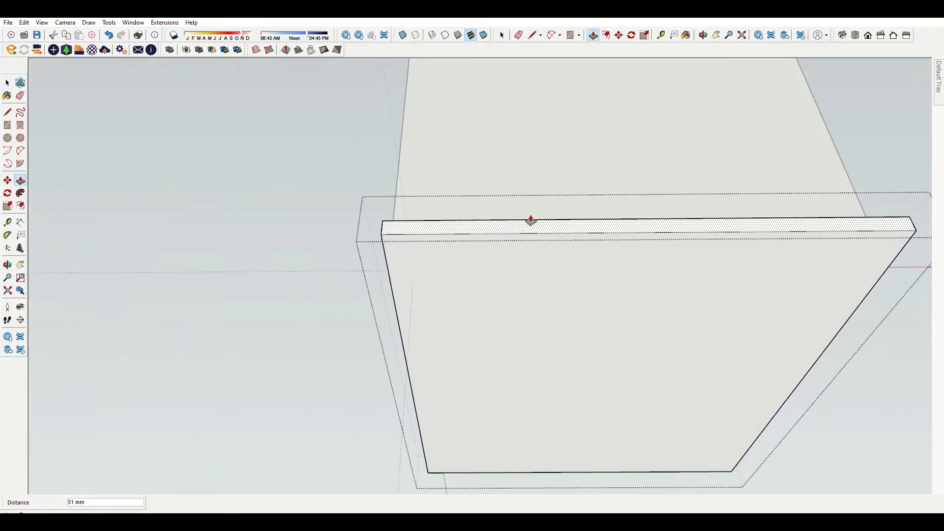
middle_click_drag(576, 274, 636, 194)
scroll(565, 288, "down", 4)
scroll(564, 287, "up", 3)
mouse_move(638, 232)
middle_mouse_down()
mouse_move(654, 362)
mouse_move(552, 290)
middle_mouse_up()
Push/Pull the top face up 200 mm to form the thick top panel.
key("p")
left_click(558, 317)
scroll(561, 300, "up", 5)
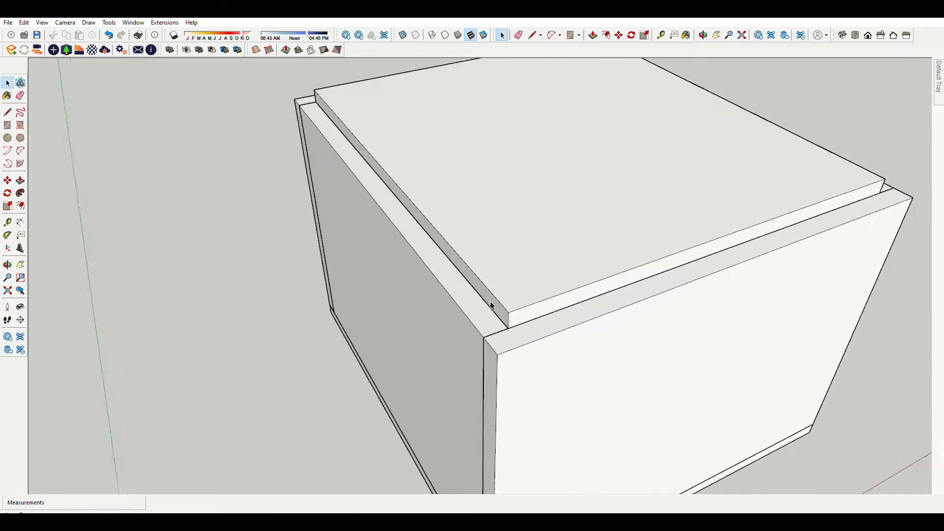
scroll(490, 302, "up", 2)
scroll(542, 360, "down", 5)
scroll(561, 390, "up", 4)
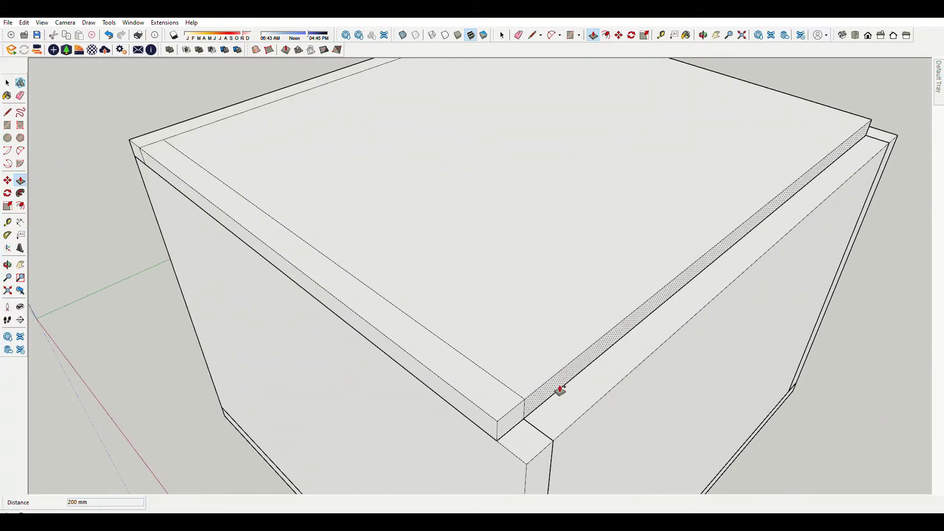
scroll(584, 426, "down", 5)
scroll(543, 362, "up", 3)
mouse_move(556, 348)
middle_mouse_down()
mouse_move(655, 390)
mouse_move(269, 309)
middle_mouse_up()
key("space")
Select the new top panel and view the box's inside corner.
left_click(269, 309)
scroll(556, 346, "up", 3)
scroll(440, 297, "down", 4)
middle_click_drag(440, 297, 463, 219)
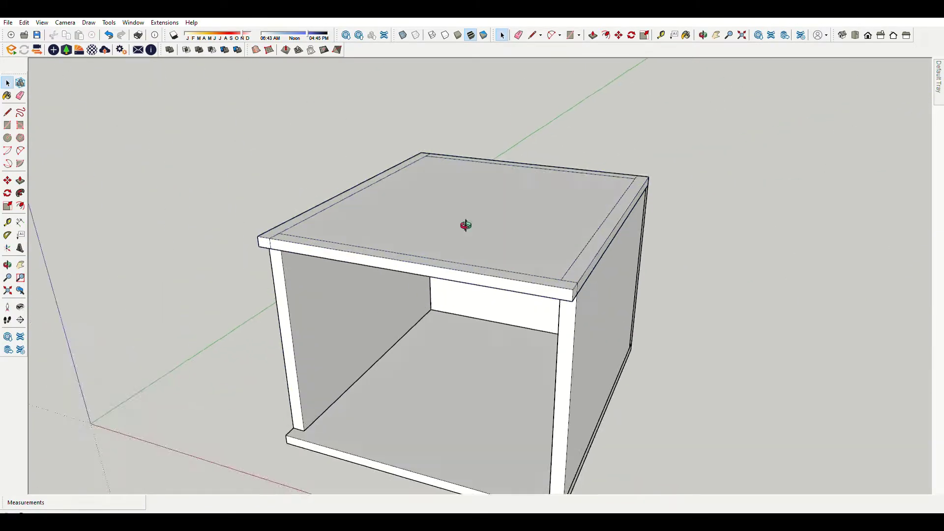
scroll(501, 162, "up", 4)
middle_click_drag(500, 162, 503, 123)
Snap the top panel onto the cabinet's inner corner with Move.
key("m")
scroll(345, 240, "up", 5)
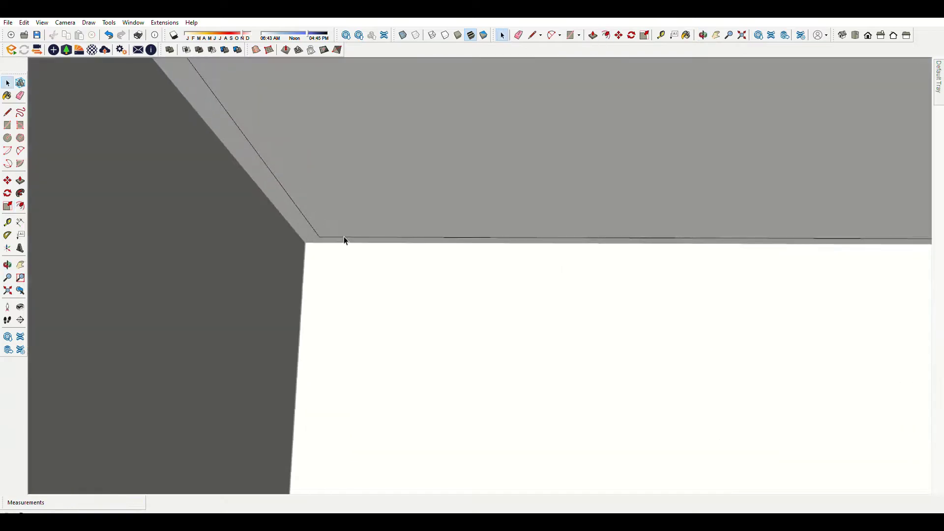
left_click(357, 257)
scroll(691, 364, "down", 3)
scroll(745, 275, "down", 3)
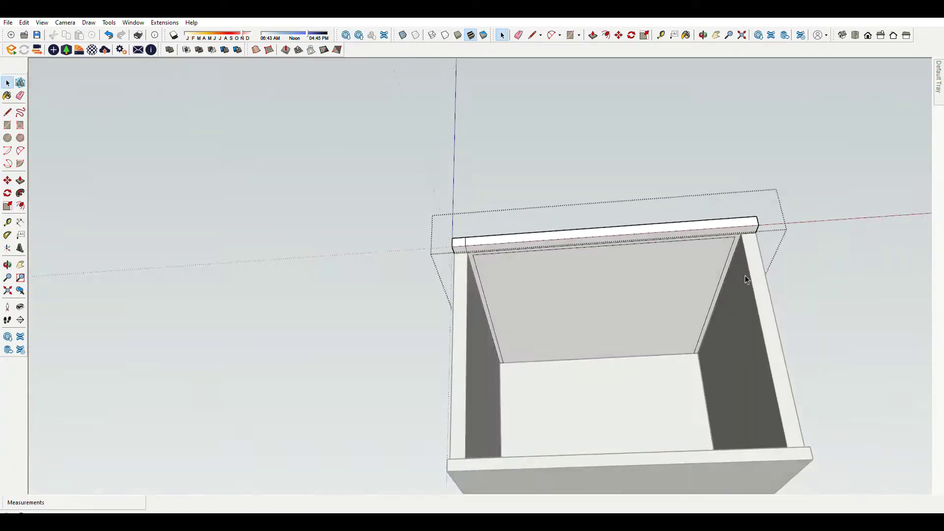
key("space")
scroll(742, 213, "up", 5)
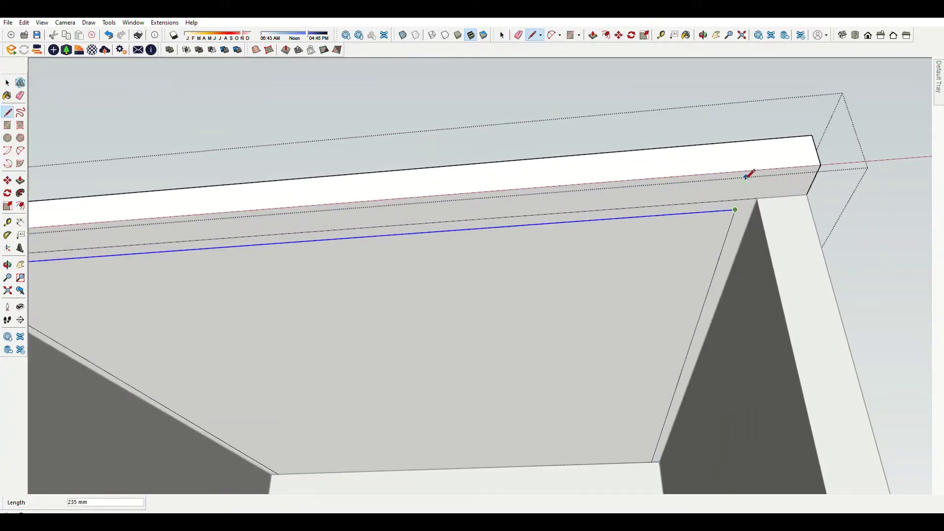
Draw closing lines at the top corners and select the stray edge at the leg corner.
scroll(737, 197, "down", 4)
scroll(393, 204, "up", 4)
key("space")
scroll(716, 206, "down", 4)
scroll(719, 200, "up", 4)
left_click(717, 201)
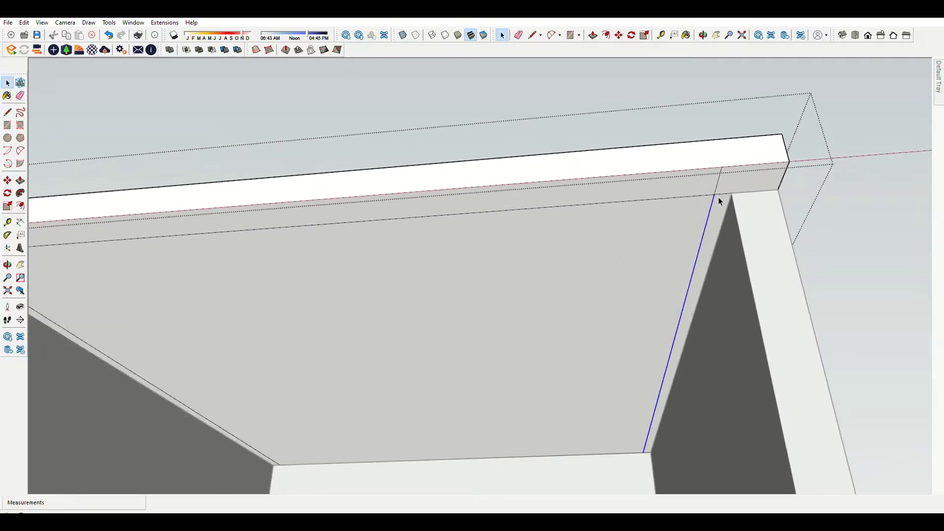
scroll(721, 196, "down", 4)
scroll(701, 236, "down", 2)
scroll(701, 482, "up", 5)
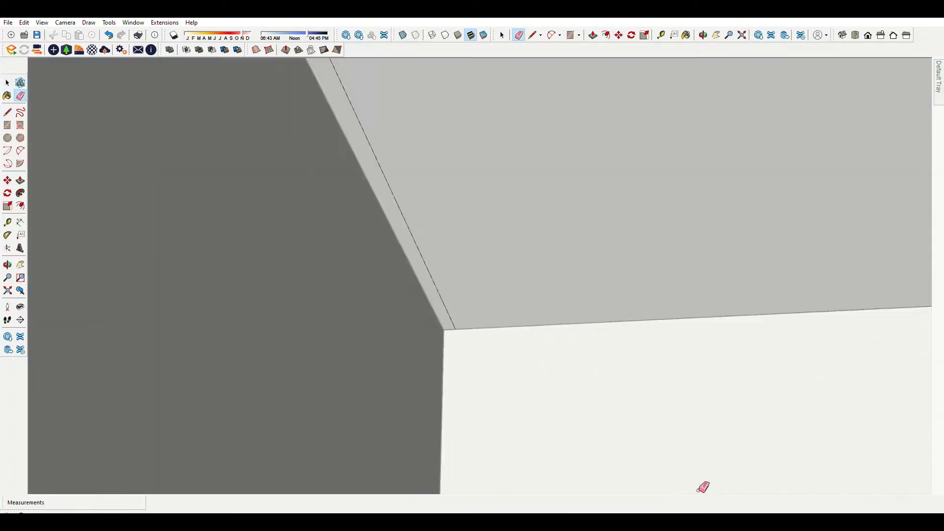
scroll(468, 236, "down", 2)
scroll(472, 260, "up", 3)
Tidy the corner faces with Push/Pull and inspect the leg corner.
key("p")
key("space")
middle_click_drag(489, 295, 462, 302)
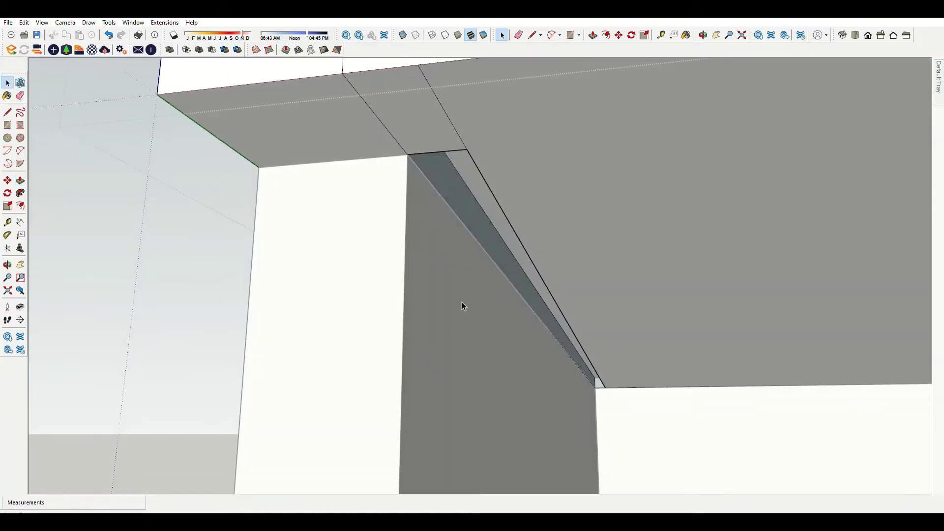
scroll(541, 315, "up", 3)
scroll(598, 421, "down", 3)
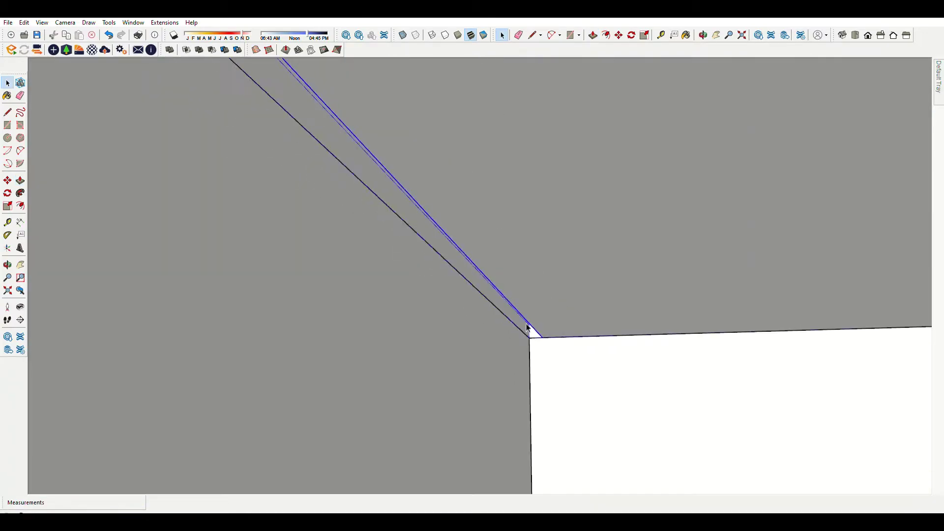
scroll(570, 384, "down", 10)
scroll(569, 380, "up", 2)
scroll(605, 362, "up", 2)
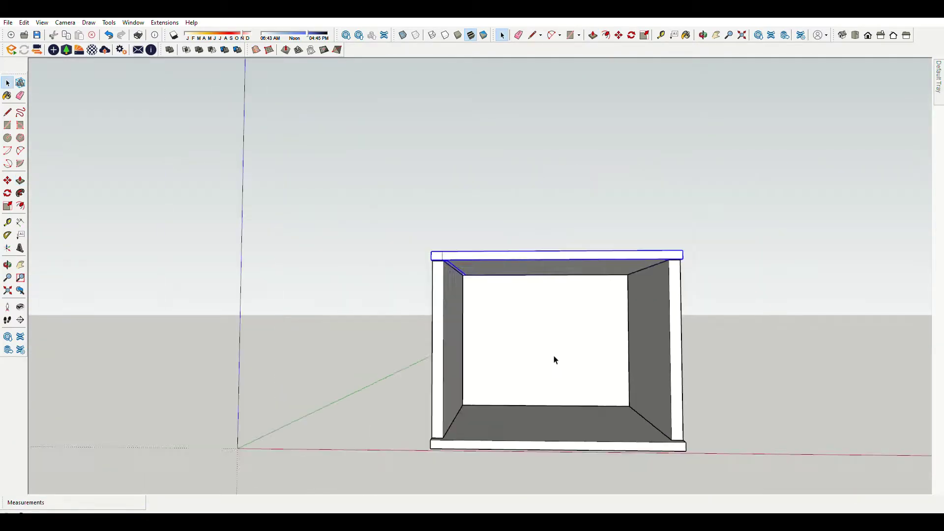
scroll(554, 359, "up", 5)
Place a Tape Measure guide at mid-height up from the back wall's bottom edge.
mouse_move(504, 393)
middle_mouse_down()
mouse_move(584, 352)
mouse_move(551, 323)
middle_mouse_up()
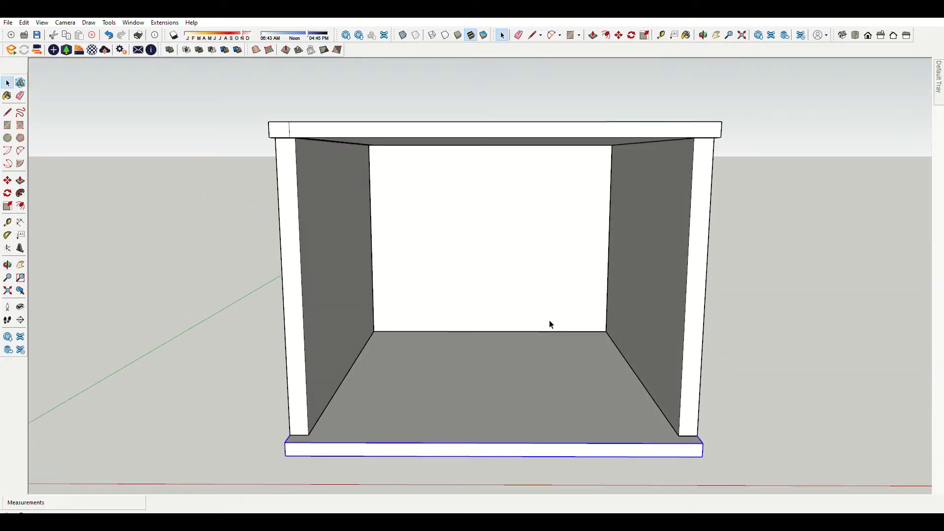
scroll(557, 322, "up", 4)
key("t")
left_click(535, 326)
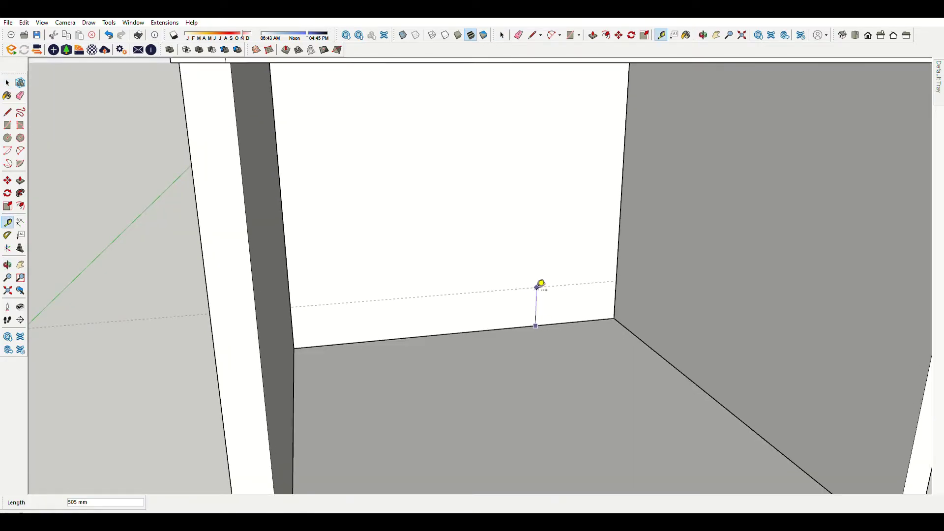
key("space")
scroll(644, 339, "down", 6)
scroll(569, 305, "up", 2)
scroll(622, 292, "up", 2)
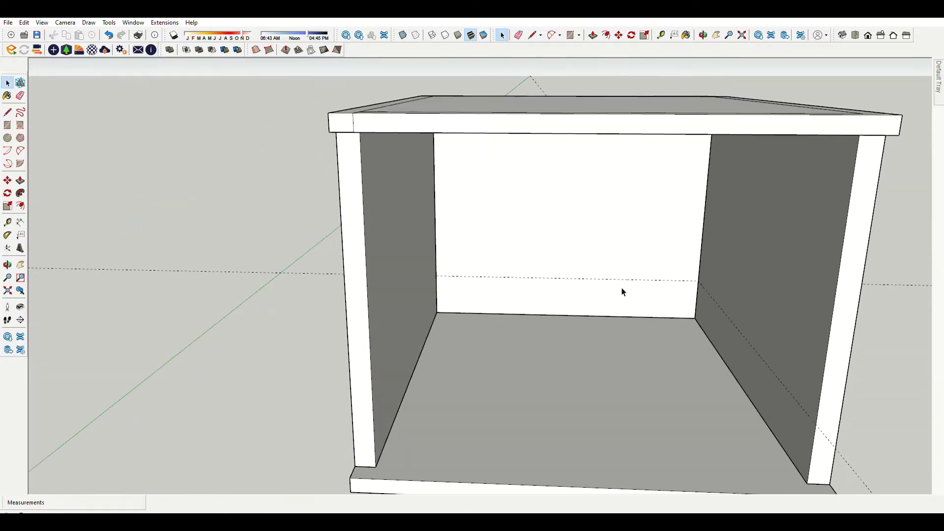
scroll(624, 292, "up", 1)
scroll(569, 270, "up", 2)
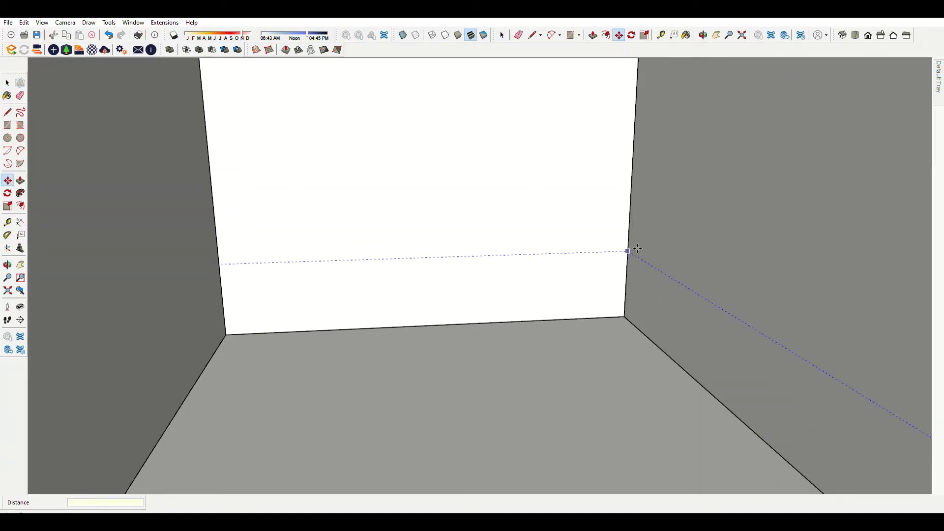
key("space")
scroll(634, 247, "down", 2)
scroll(632, 246, "down", 2)
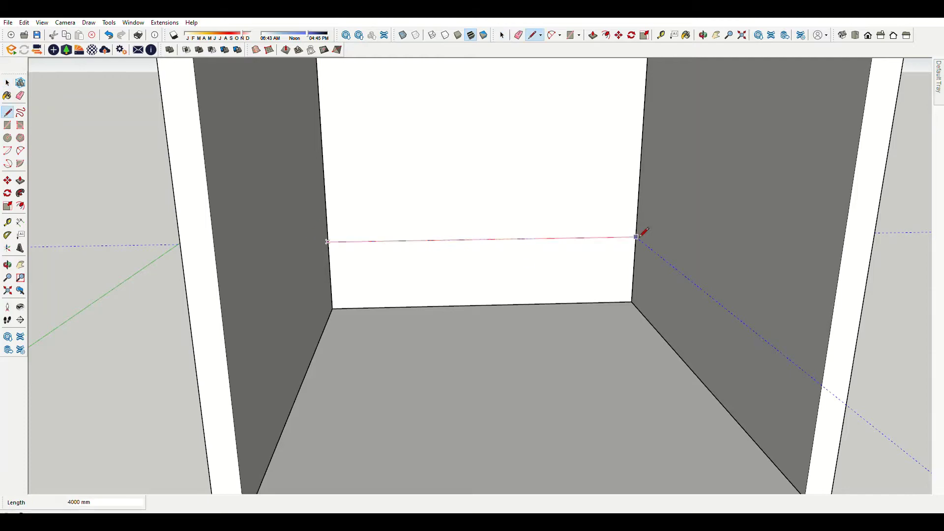
Draw the shelf line across the back wall and outline the shelf strip on the side wall.
left_click(821, 385)
key("space")
scroll(698, 322, "down", 3)
scroll(767, 136, "up", 2)
scroll(595, 176, "up", 2)
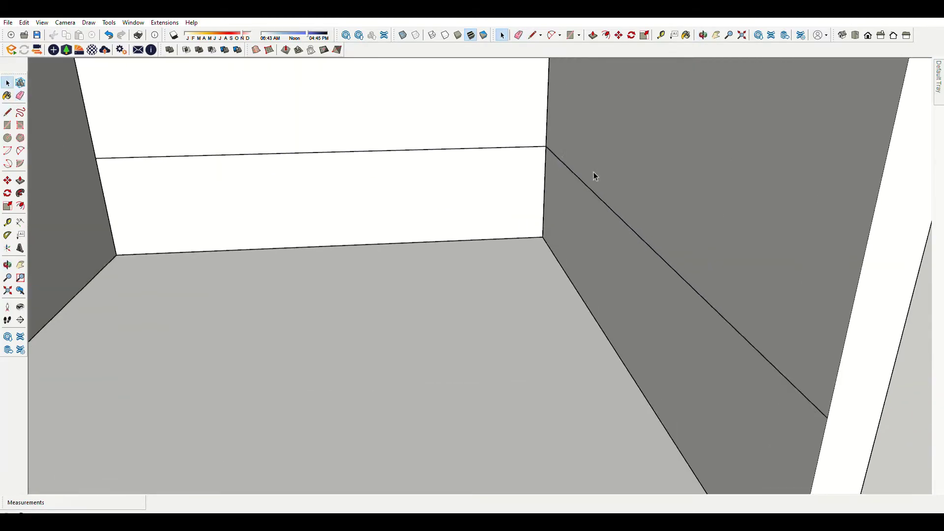
scroll(547, 148, "up", 1)
scroll(553, 150, "up", 1)
key("m")
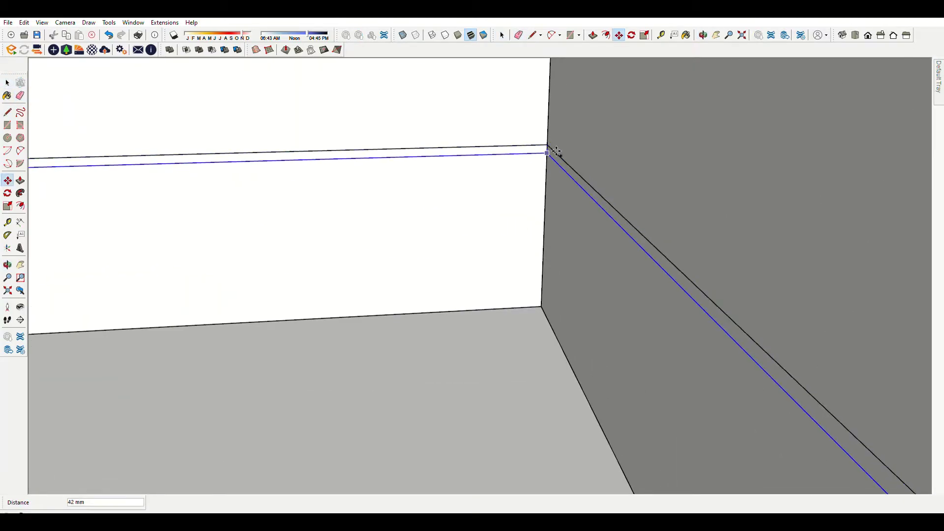
scroll(554, 146, "down", 3)
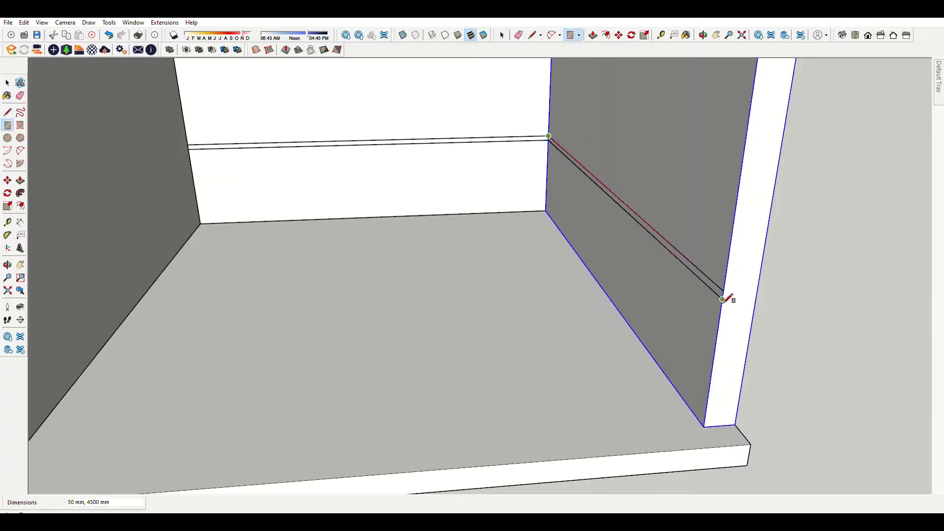
left_click(726, 297)
scroll(726, 297, "up", 1)
key("p")
scroll(689, 261, "down", 1)
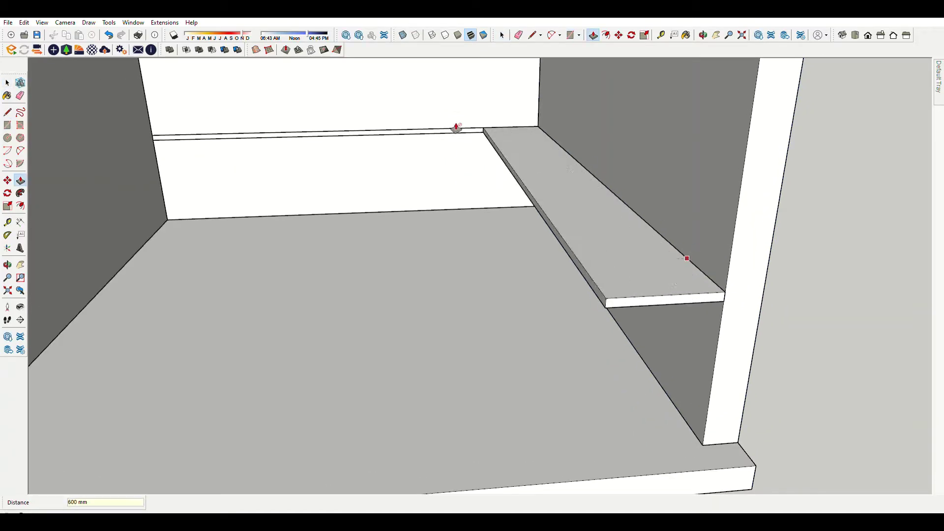
Outline the back-wall shelf with a rectangle and push it out 600 mm.
key("r")
scroll(187, 133, "up", 3)
left_click(740, 131)
scroll(683, 148, "down", 2)
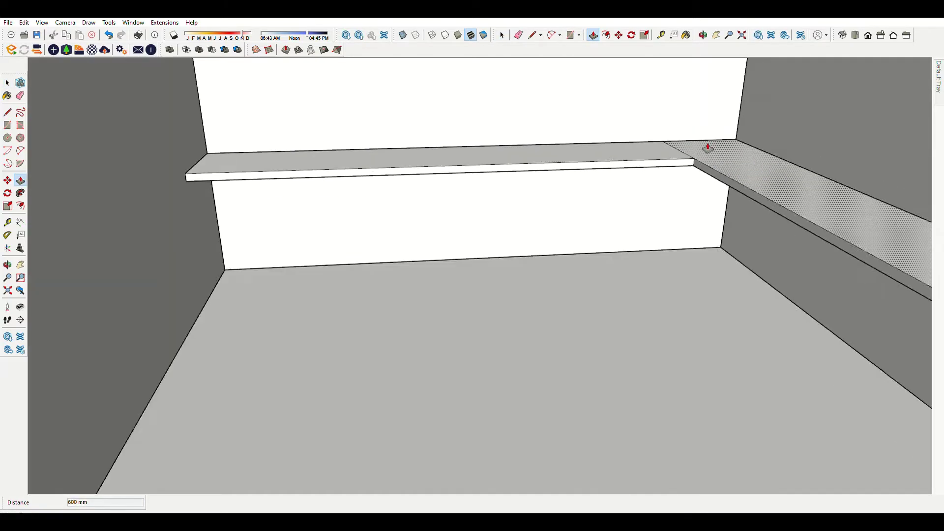
key("space")
left_click(683, 152)
mouse_move(731, 147)
middle_mouse_down()
mouse_move(503, 162)
mouse_move(885, 197)
middle_mouse_up()
scroll(870, 178, "up", 1)
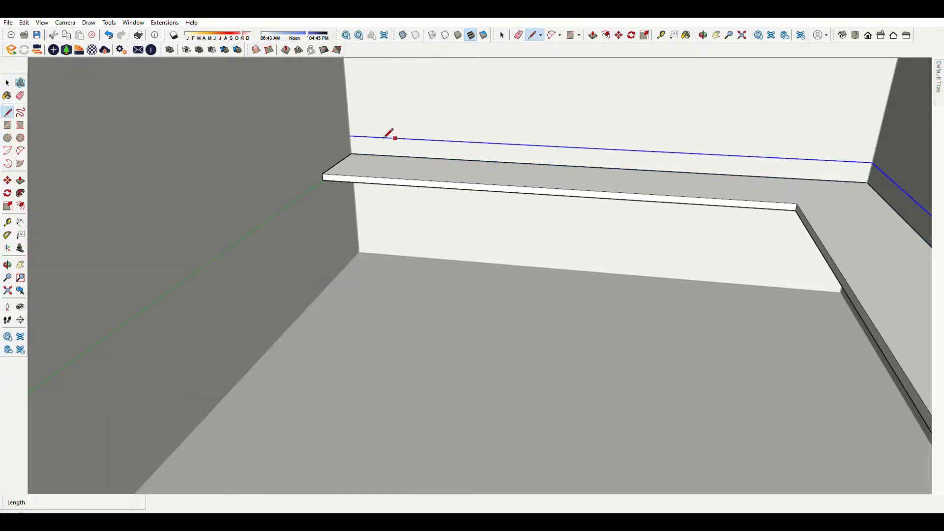
Start drawing edges beneath the shelf from the back wall corner.
left_click(351, 136)
scroll(350, 135, "down", 3)
scroll(384, 157, "up", 2)
scroll(483, 163, "up", 2)
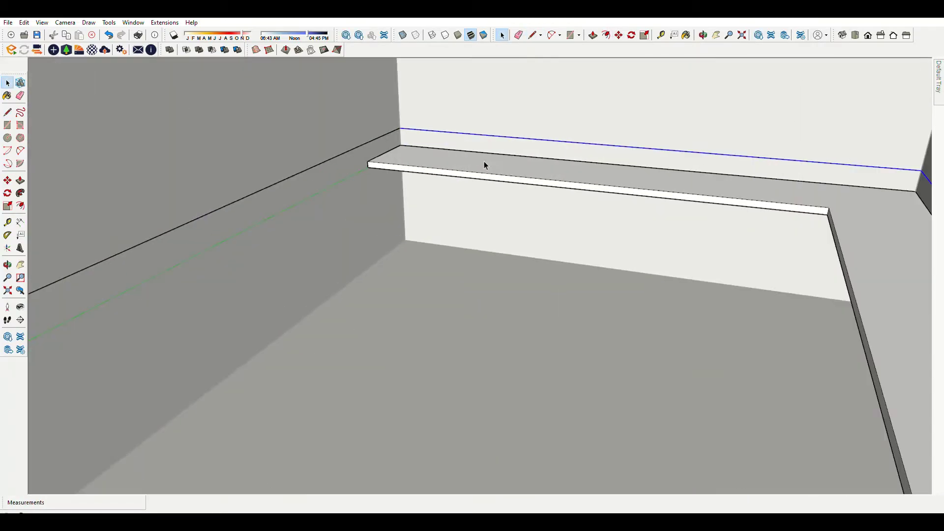
scroll(442, 167, "up", 1)
Draw edges to close the outline into a new face on the box under the desk.
key("l")
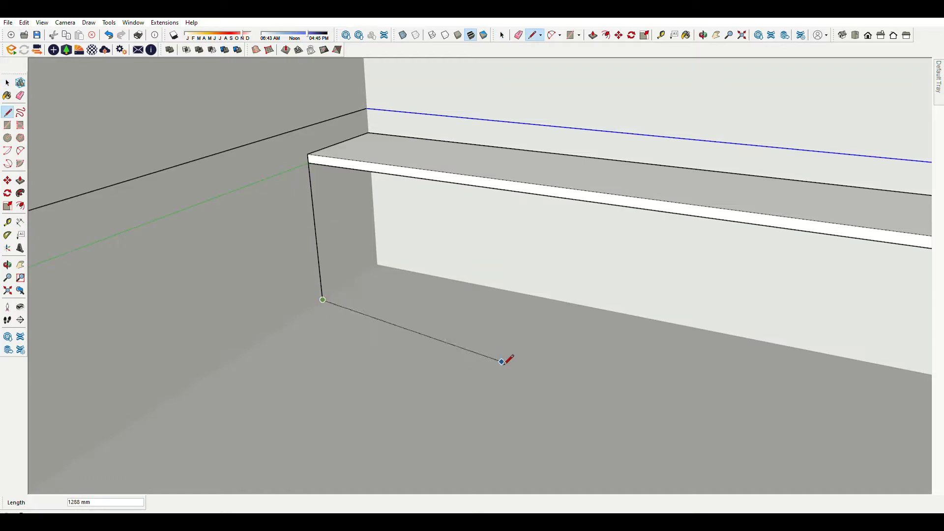
key("Return")
scroll(540, 345, "down", 1)
left_click(538, 223)
mouse_move(538, 223)
middle_mouse_down()
mouse_move(512, 270)
mouse_move(563, 265)
mouse_move(569, 217)
mouse_move(548, 224)
middle_mouse_up()
scroll(548, 224, "up", 2)
Offset the box's end face and push the inner face back to hollow it out.
key("f")
left_click(564, 209)
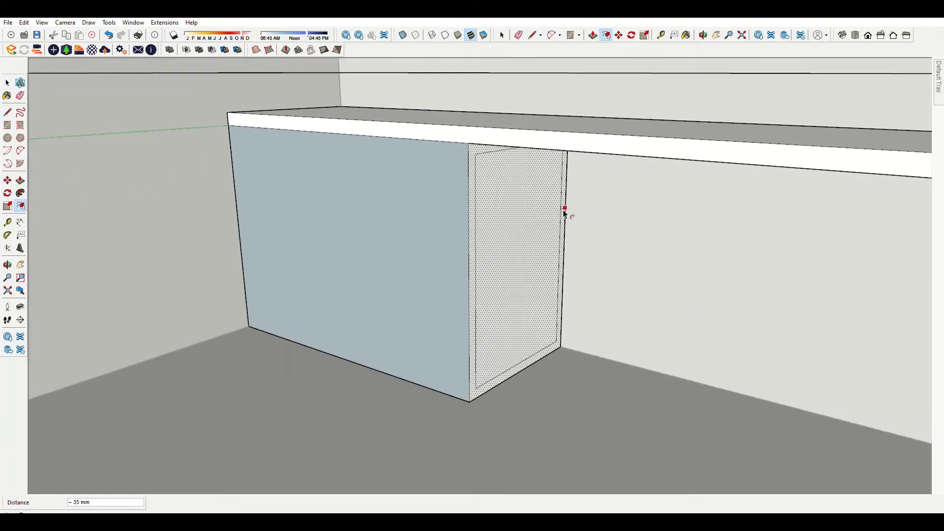
left_click(563, 210)
key("p")
left_click(535, 238)
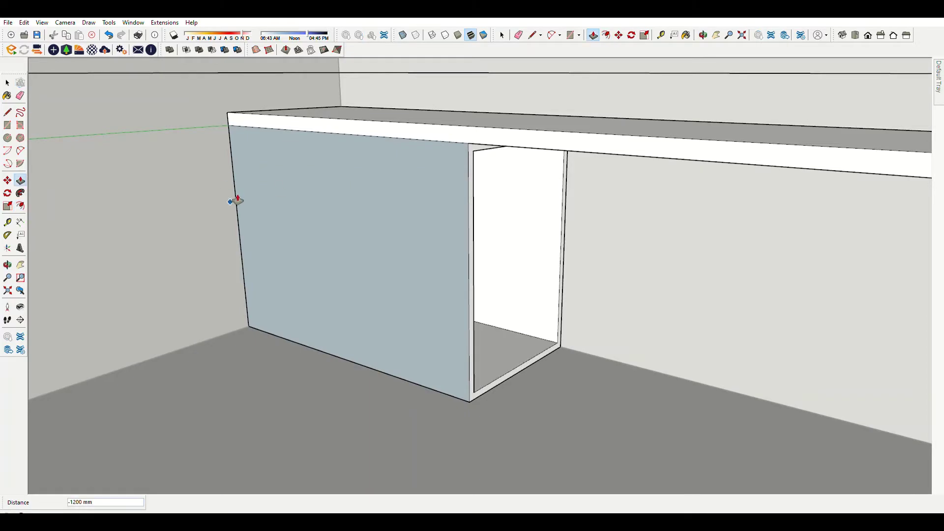
key("space")
left_click(402, 301)
middle_click_drag(402, 301, 659, 295)
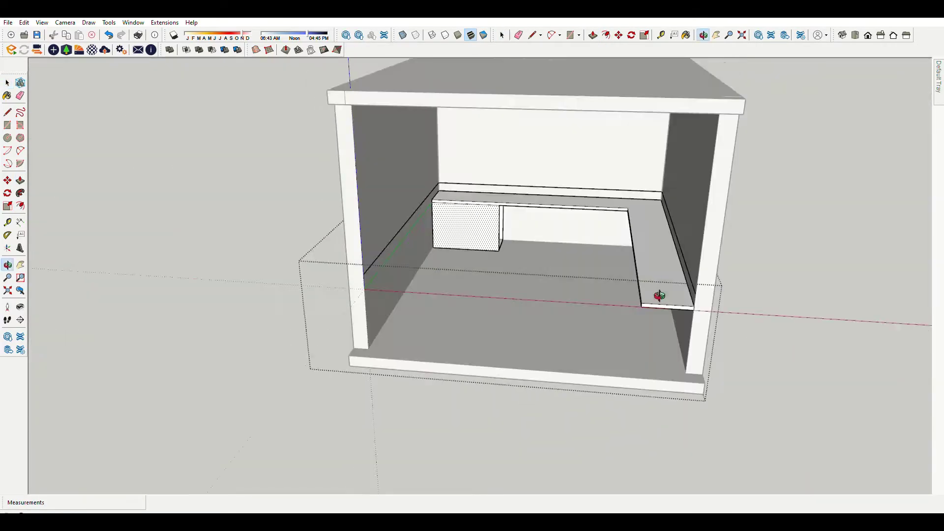
scroll(658, 295, "up", 3)
Draw a long strip along the back wall and move it into place.
key("l")
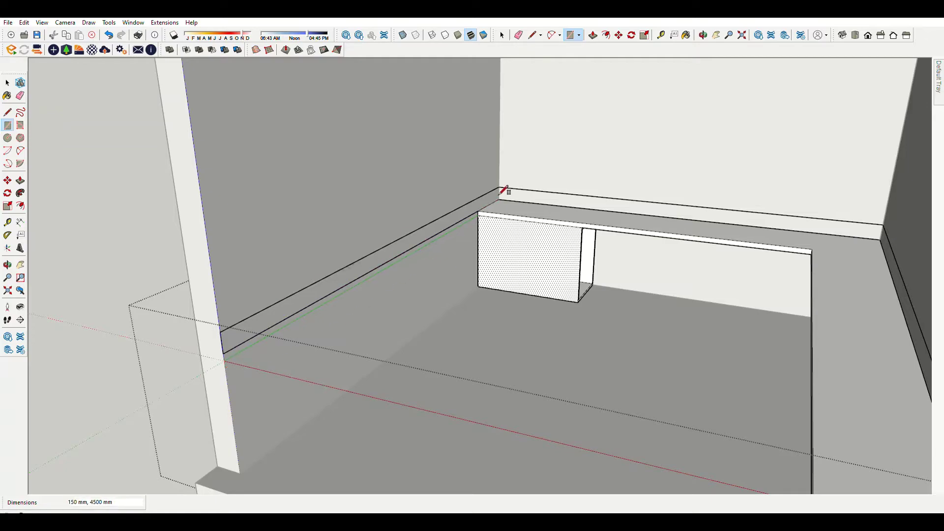
left_click(502, 190)
scroll(424, 179, "down", 5)
middle_click_drag(466, 240, 568, 236)
scroll(569, 236, "up", 5)
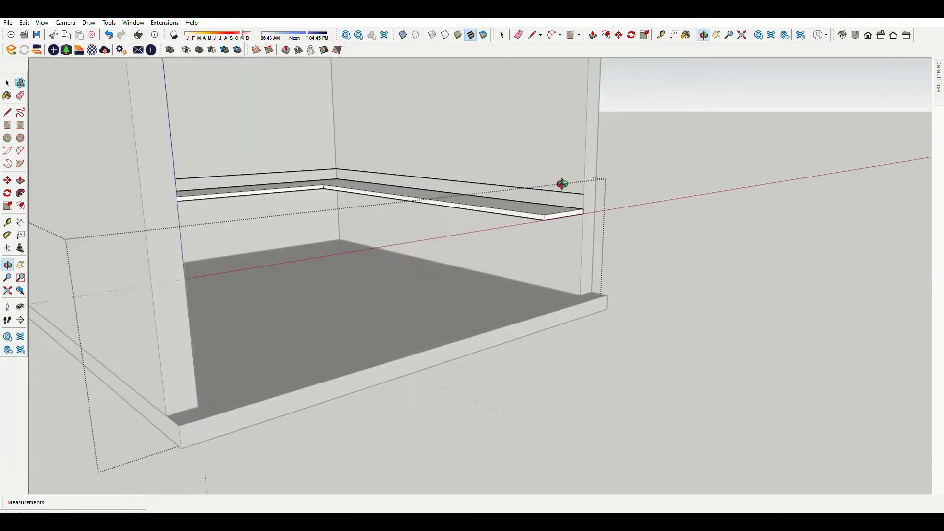
middle_click_drag(563, 184, 536, 161)
scroll(536, 160, "up", 3)
key("m")
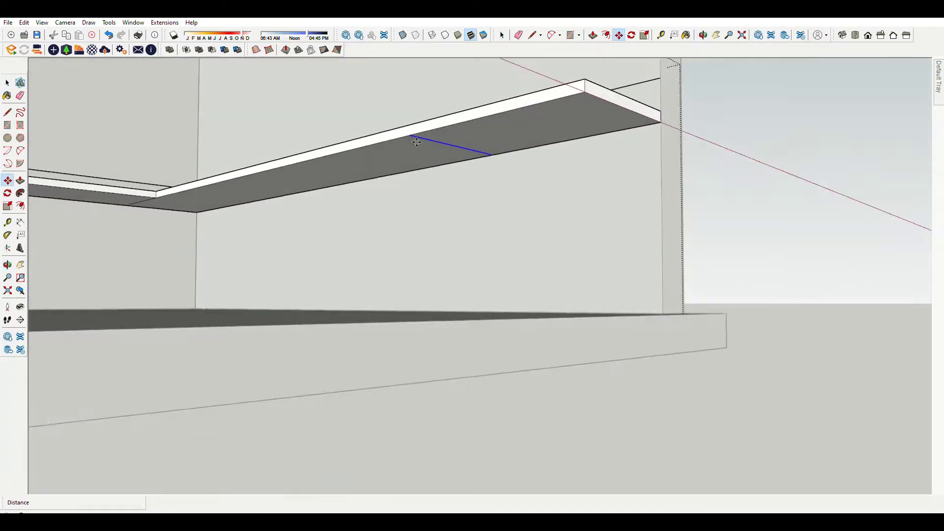
middle_click_drag(409, 169, 358, 152)
Extrude a 600 mm-deep cabinet block beneath the counter and inset its front face.
key("l")
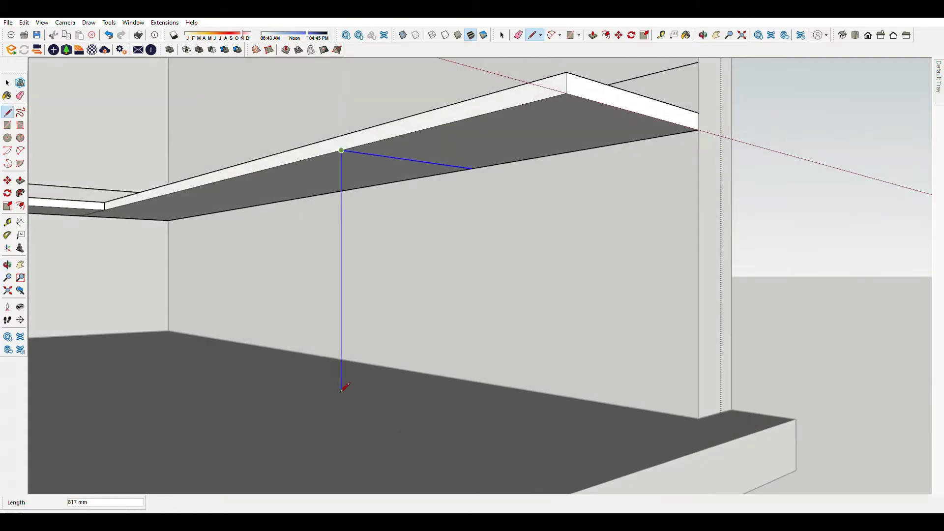
key("p")
middle_click_drag(486, 242, 443, 301)
scroll(442, 301, "up", 2)
left_click(488, 265)
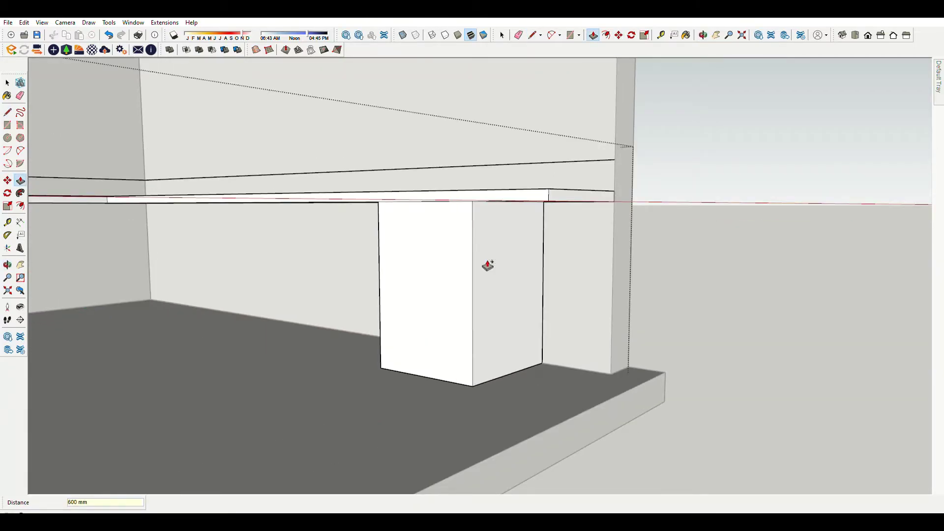
scroll(488, 265, "down", 3)
middle_click_drag(371, 297, 330, 333)
scroll(462, 285, "up", 3)
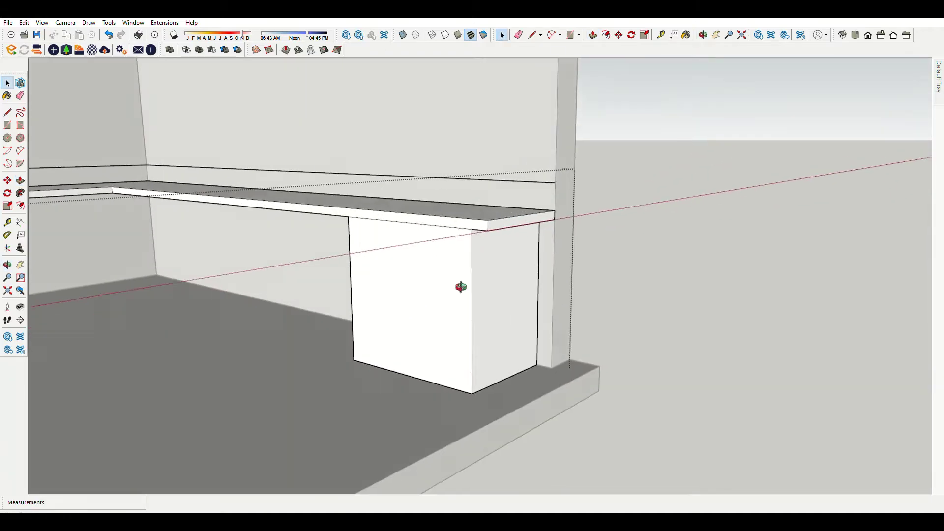
key("f")
left_click(426, 209)
Copy the drawer line and recess the gap strips to form three drawer fronts.
key("space")
scroll(423, 203, "up", 2)
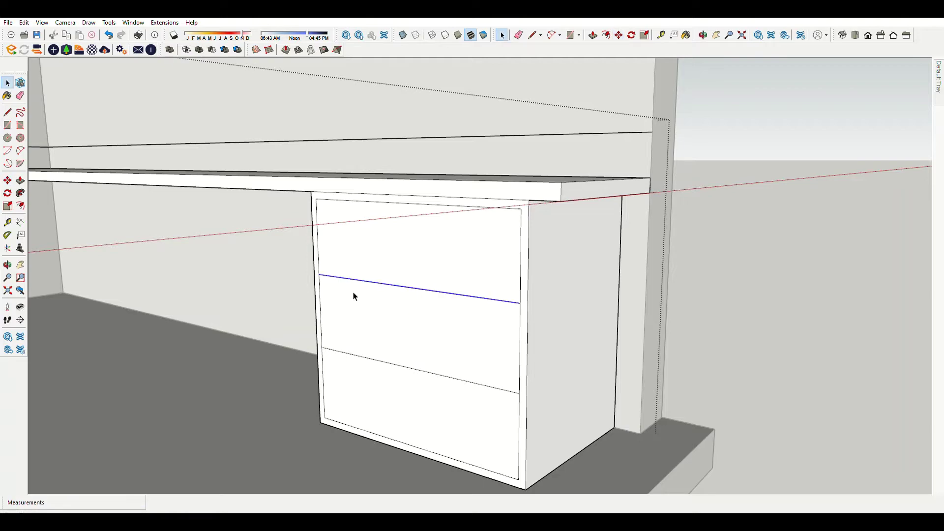
scroll(353, 295, "up", 2)
key("m")
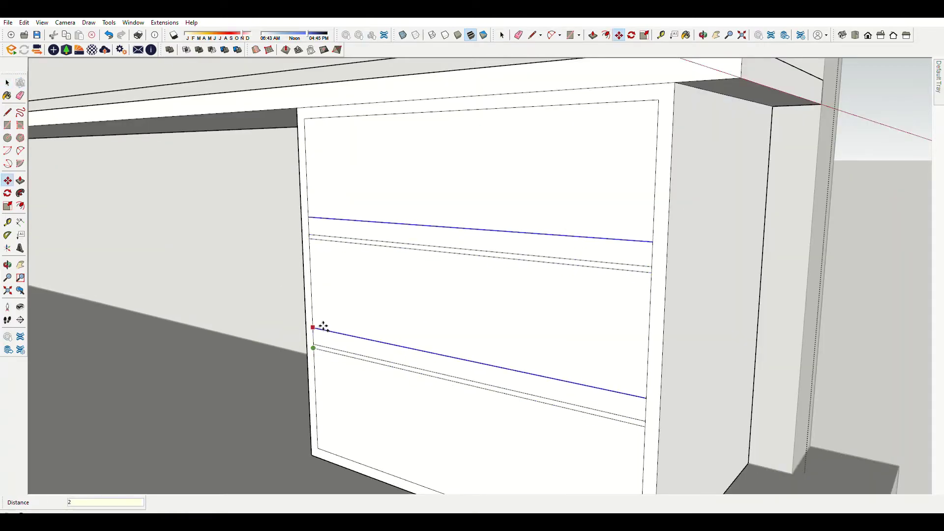
middle_click_drag(458, 373, 566, 300)
key("p")
left_click(566, 298)
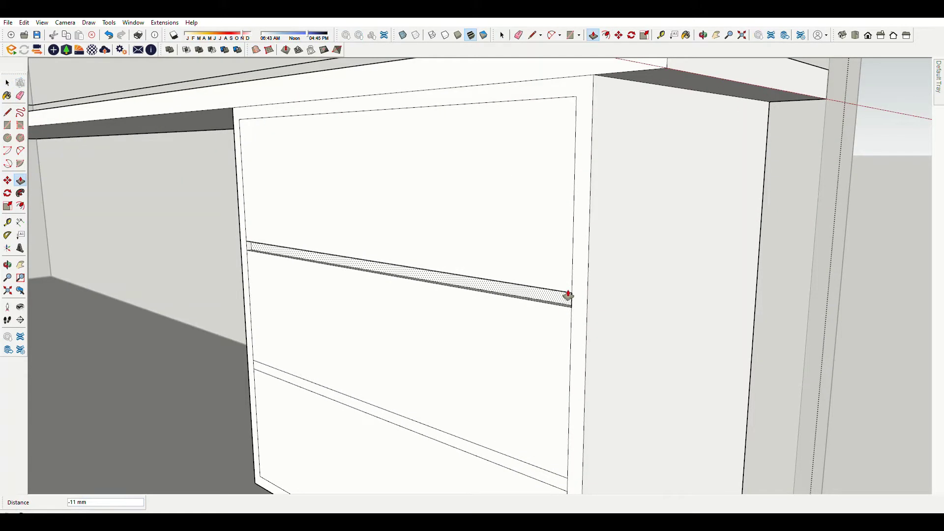
key("Return")
Begin pulling out the desktop's front edge to thicken it.
scroll(568, 296, "down", 3)
mouse_move(539, 411)
middle_mouse_down()
mouse_move(358, 184)
mouse_move(344, 221)
middle_mouse_up()
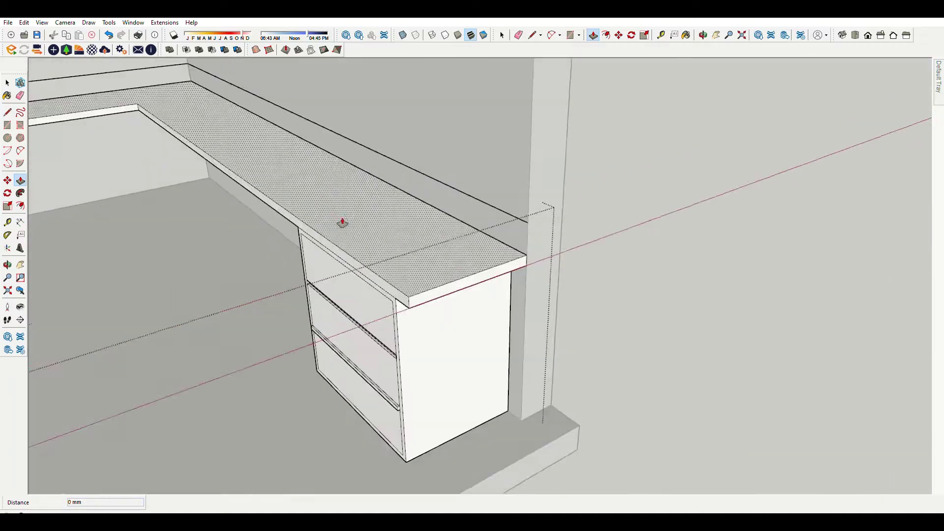
left_click(391, 278)
scroll(526, 284, "down", 5)
Set the desktop front edge thickness to 50.
middle_click_drag(394, 238, 331, 184)
scroll(331, 184, "up", 5)
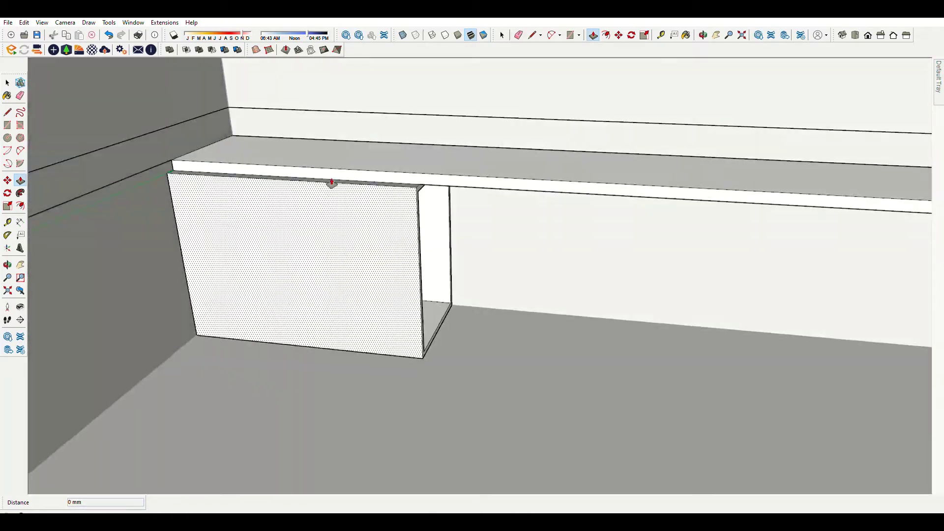
type("50")
key("Return")
Push the cabinet's inner face in by 5.
scroll(453, 196, "up", 5)
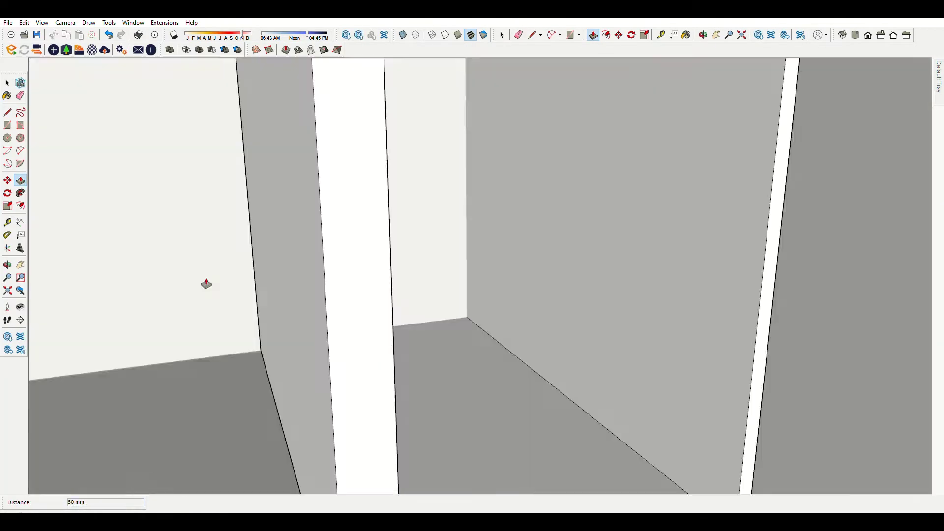
mouse_move(207, 283)
middle_mouse_down()
mouse_move(712, 321)
mouse_move(249, 312)
middle_mouse_up()
type("5")
key("Return")
key("space")
scroll(319, 309, "down", 3)
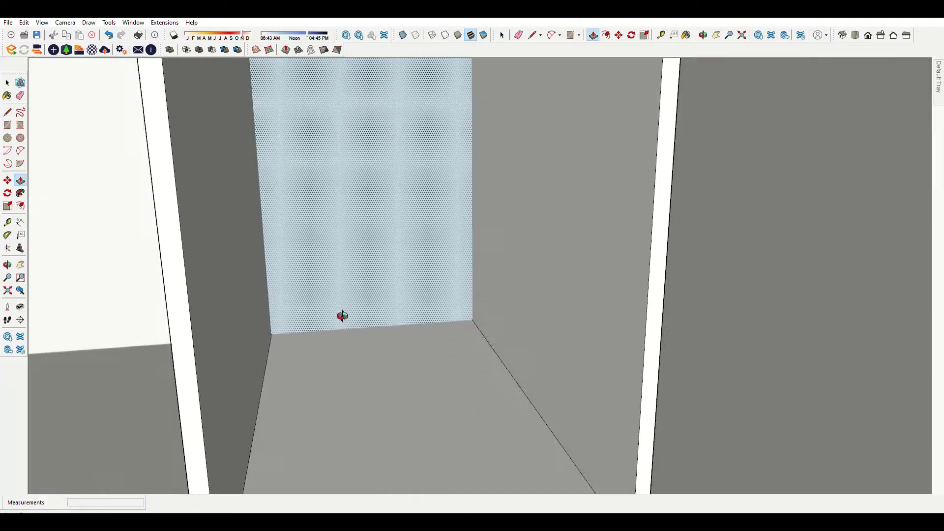
mouse_move(339, 316)
middle_mouse_down()
mouse_move(533, 400)
mouse_move(630, 223)
middle_mouse_up()
scroll(630, 223, "up", 2)
Push the wall strip above the desktop out by 10.
key("p")
left_click(583, 178)
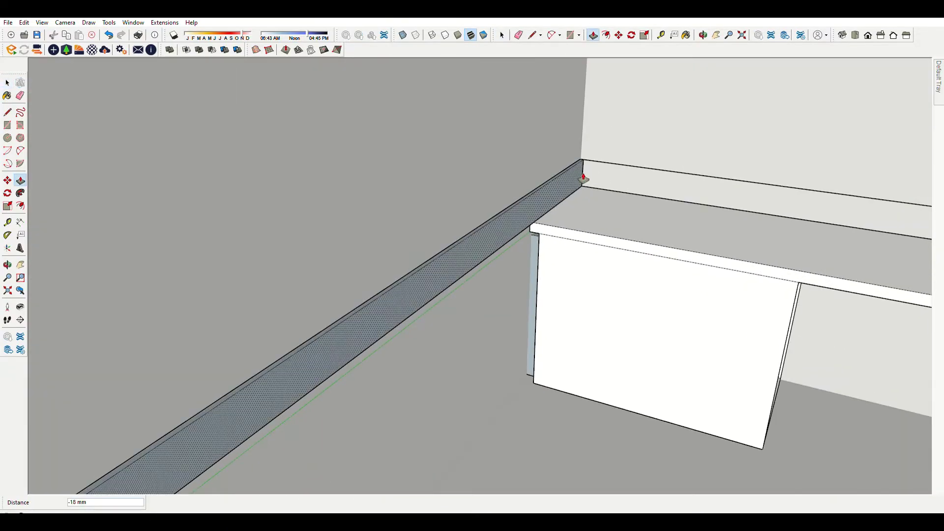
scroll(583, 178, "down", 2)
mouse_move(579, 175)
middle_mouse_down()
mouse_move(338, 200)
mouse_move(688, 386)
middle_mouse_up()
key("r")
middle_click_drag(560, 155, 170, 176)
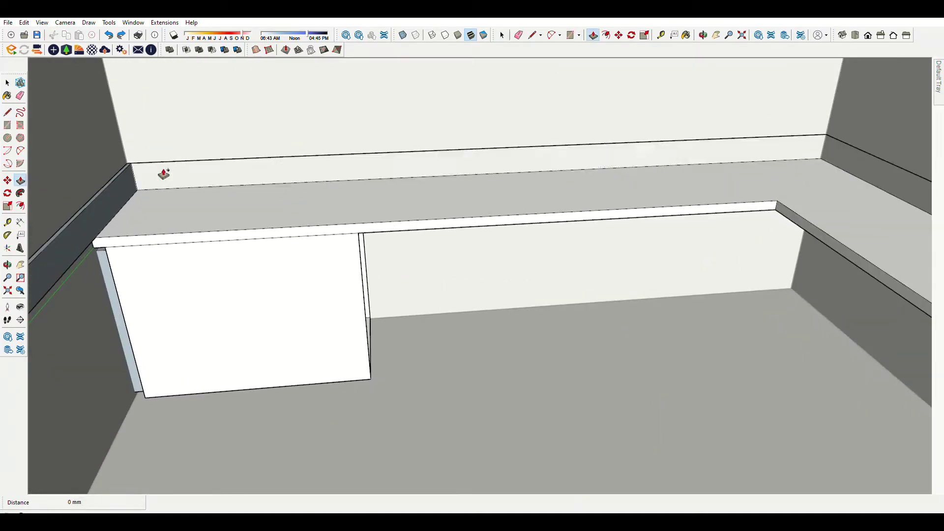
left_click(163, 174)
type("10")
Orbit around the room to inspect the new wall strip and the open cubby.
middle_click_drag(842, 153, 498, 207)
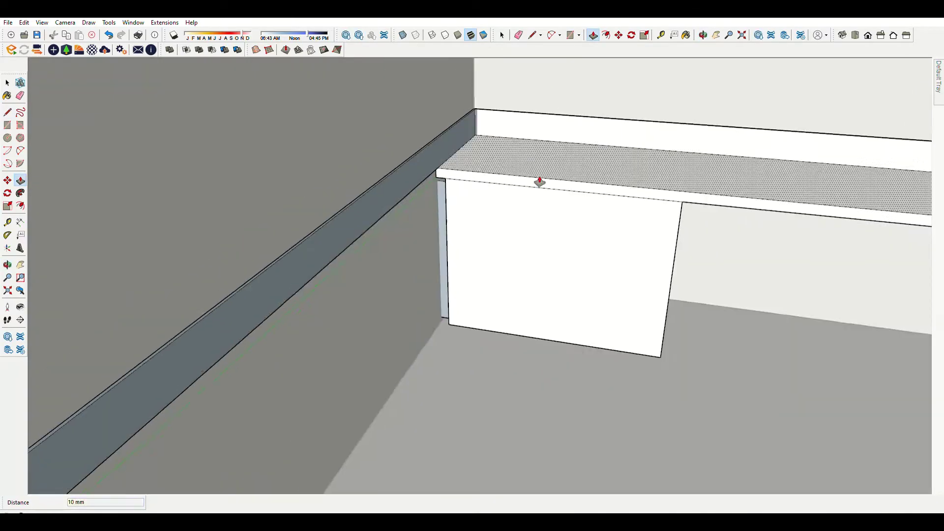
scroll(537, 181, "down", 3)
middle_click_drag(538, 182, 631, 224)
scroll(467, 211, "up", 5)
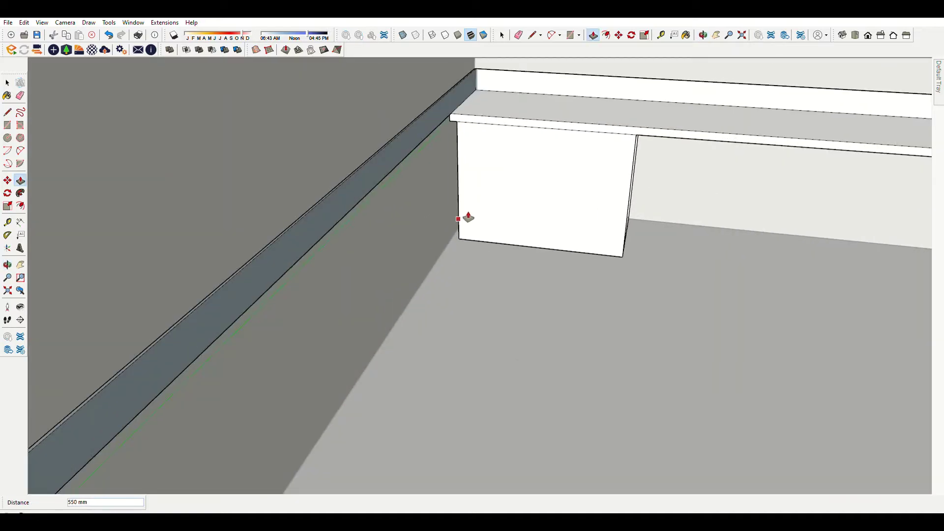
scroll(501, 110, "up", 2)
key("space")
middle_click_drag(397, 152, 563, 143)
Push/Pull the cubby's front frame and push its inner opening face back.
scroll(554, 126, "up", 2)
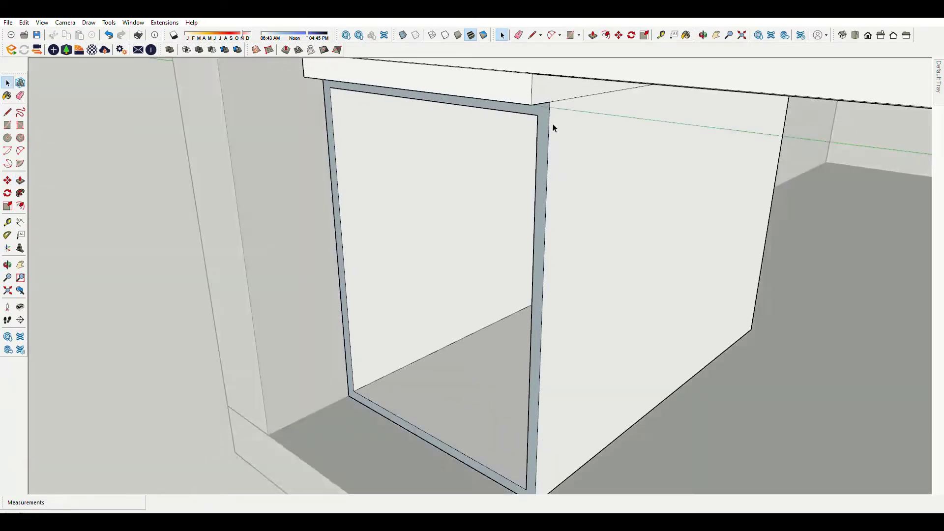
key("p")
left_click(555, 148)
left_click(551, 219)
left_click(495, 147)
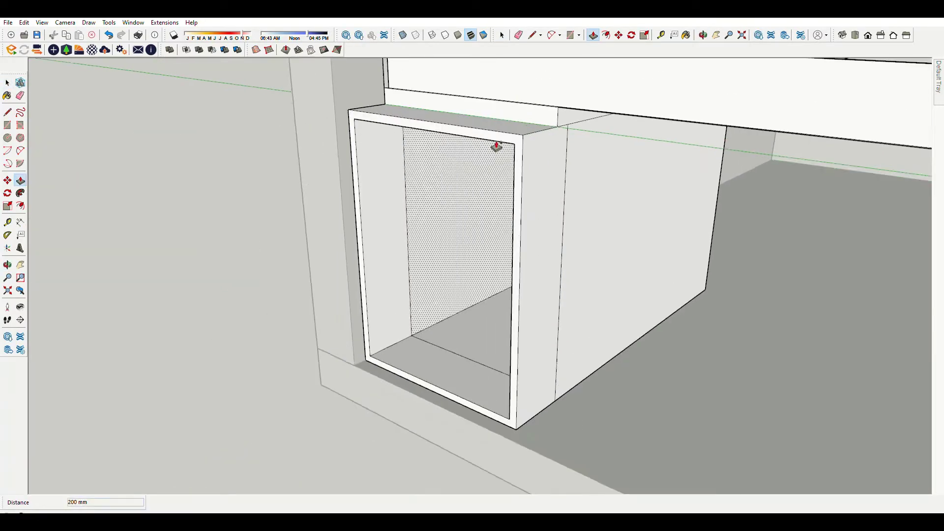
scroll(571, 164, "up", 2)
scroll(562, 146, "down", 5)
middle_click_drag(492, 196, 435, 227)
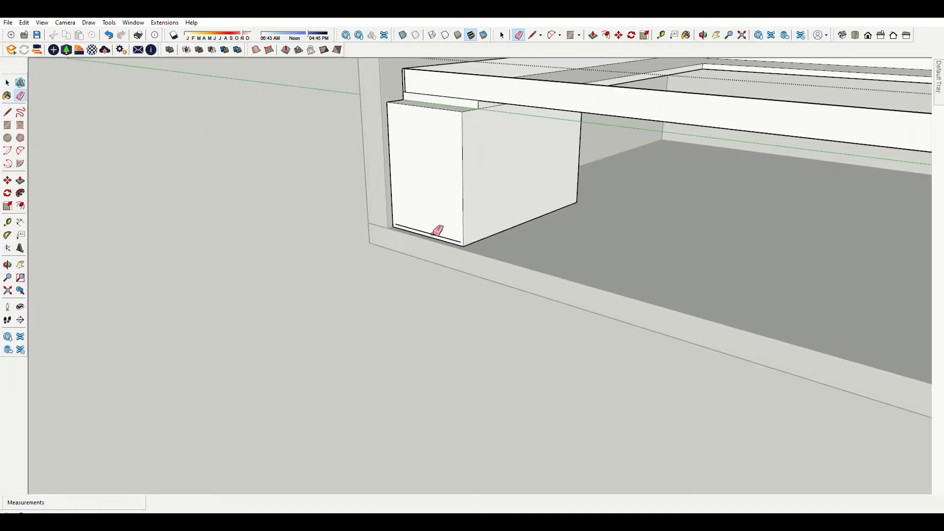
Erase the stray leftover edges around the desk and wall strip corners.
key("space")
scroll(391, 267, "down", 5)
middle_click_drag(391, 267, 600, 184)
scroll(367, 232, "up", 5)
key("e")
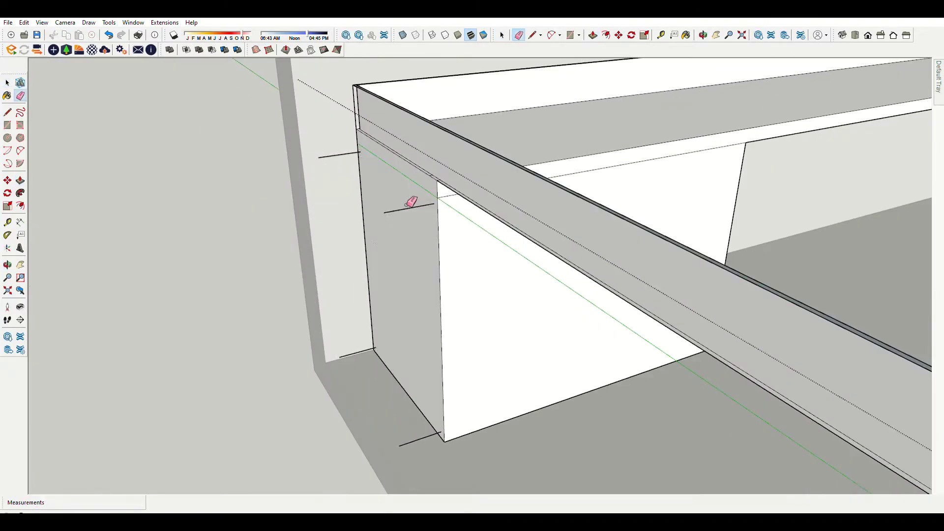
middle_click_drag(417, 450, 279, 278)
scroll(480, 200, "down", 5)
middle_click_drag(481, 200, 316, 200)
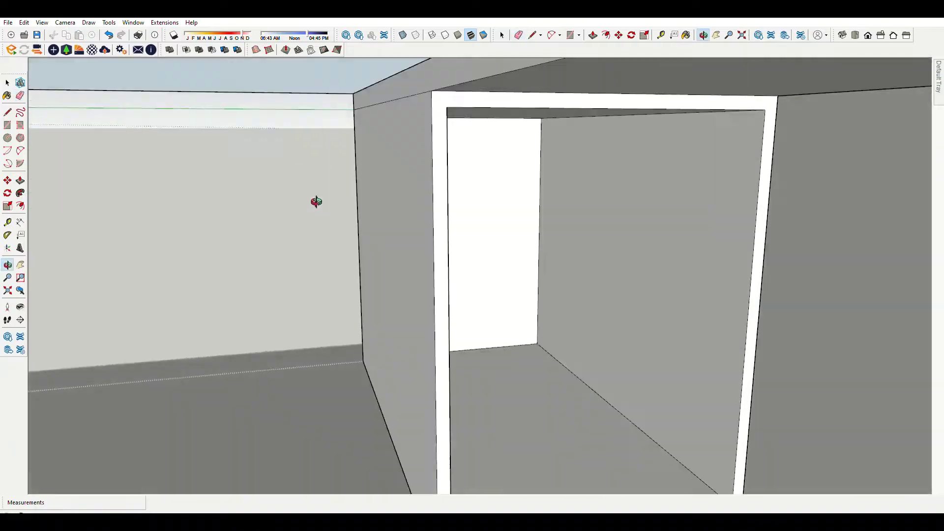
Zoom and orbit around the desk and cabinet to check the result.
key("space")
scroll(532, 234, "down", 3)
scroll(532, 235, "down", 5)
scroll(485, 131, "up", 5)
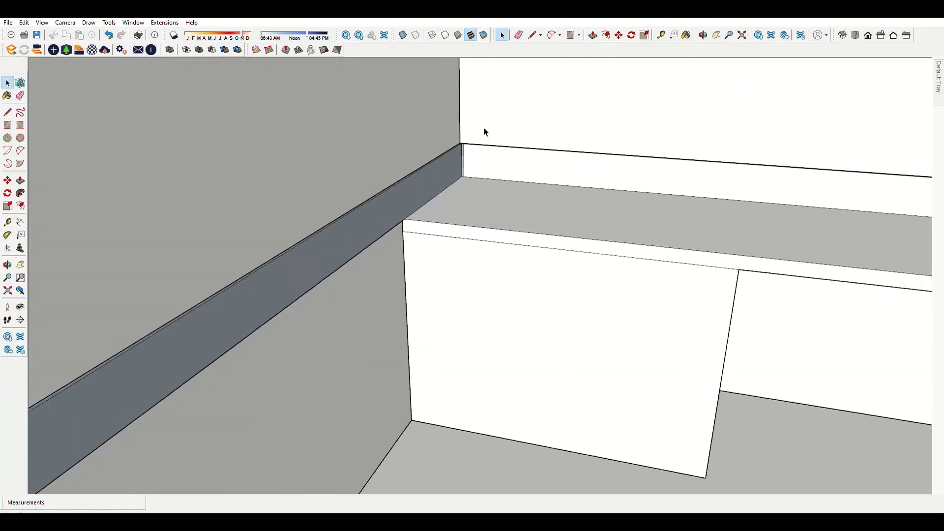
scroll(446, 133, "up", 3)
scroll(415, 173, "up", 3)
scroll(404, 111, "down", 3)
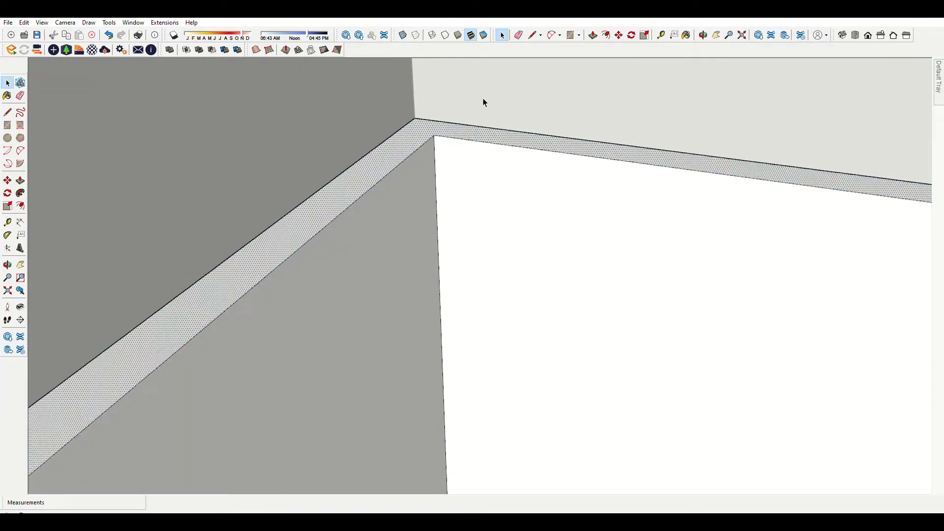
scroll(482, 98, "down", 3)
middle_click_drag(362, 120, 624, 246)
scroll(434, 139, "up", 5)
scroll(434, 139, "up", 2)
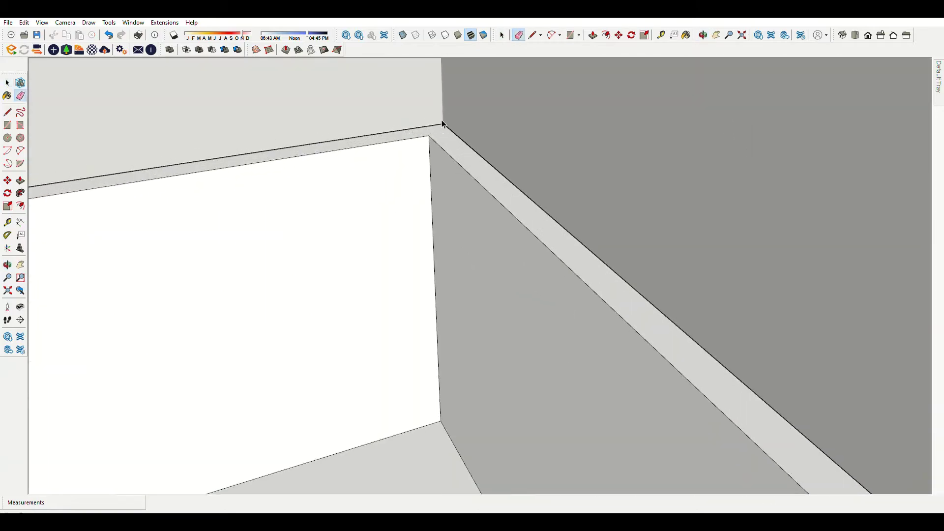
scroll(443, 131, "down", 3)
scroll(371, 105, "down", 8)
Place shelf-height guide lines on the back wall and draw the shelf rectangle between them.
key("space")
scroll(440, 201, "up", 3)
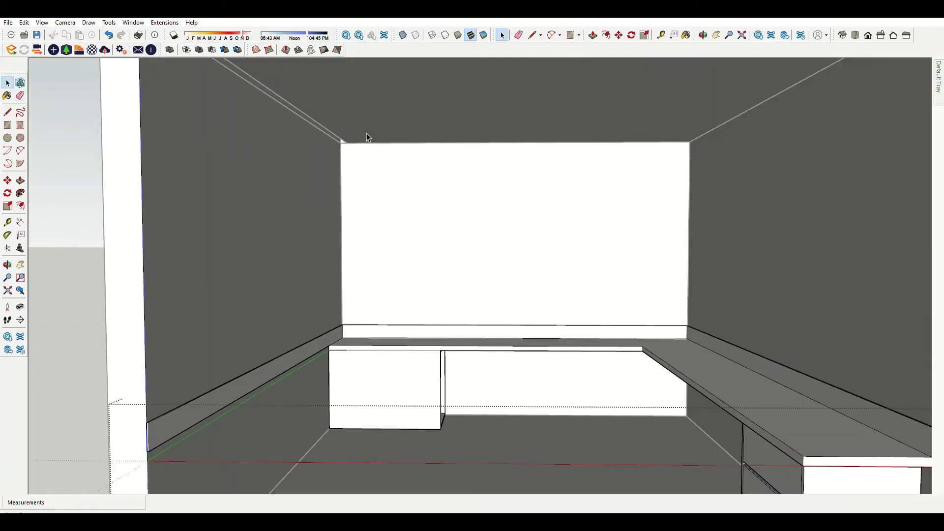
scroll(396, 179, "up", 1)
scroll(408, 196, "down", 3)
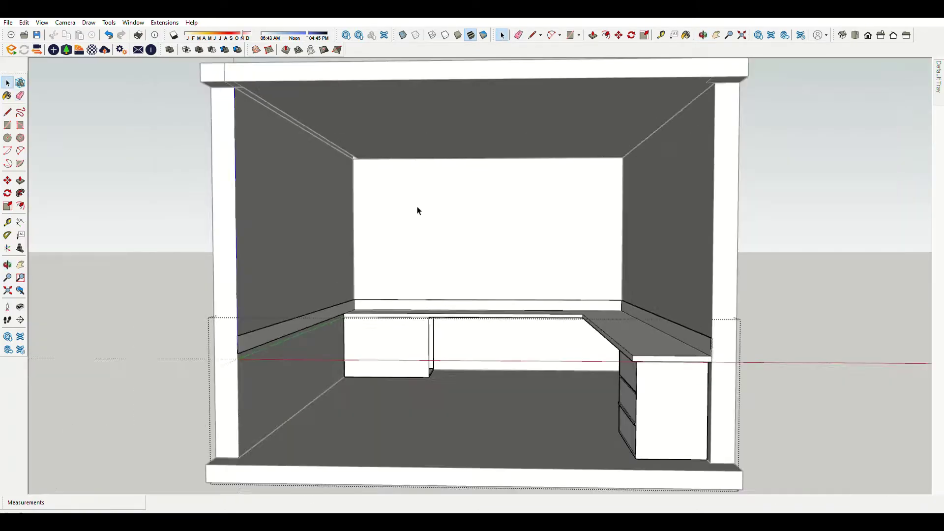
scroll(422, 208, "up", 1)
scroll(364, 154, "up", 2)
scroll(341, 168, "up", 1)
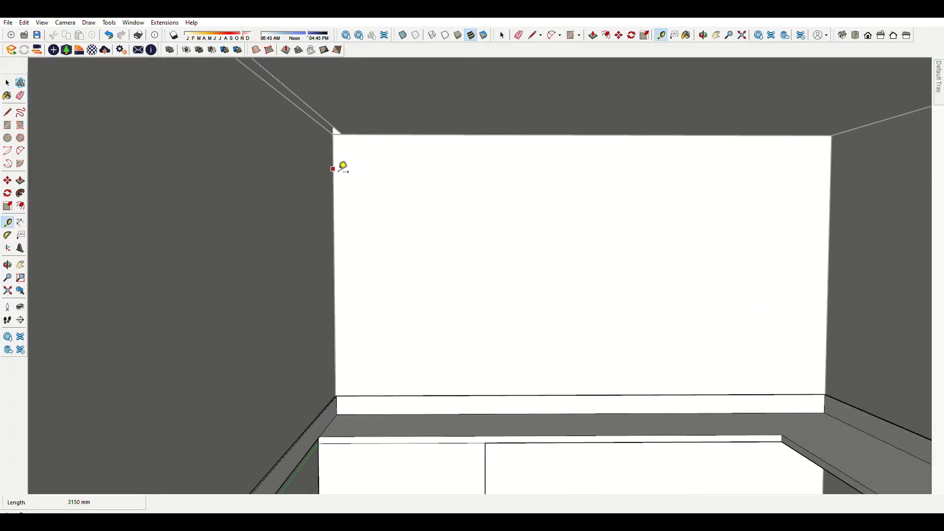
scroll(552, 393, "up", 5)
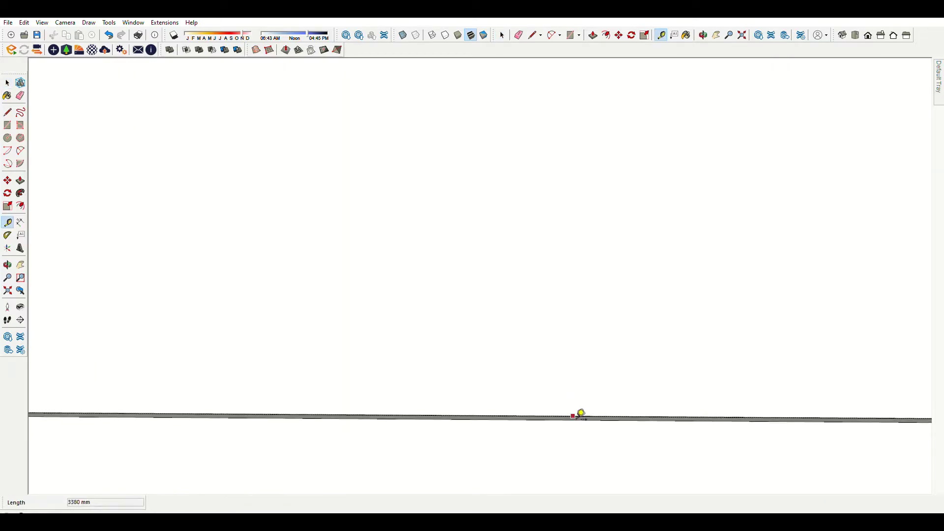
left_click(579, 413)
scroll(541, 374, "down", 5)
scroll(519, 310, "up", 1)
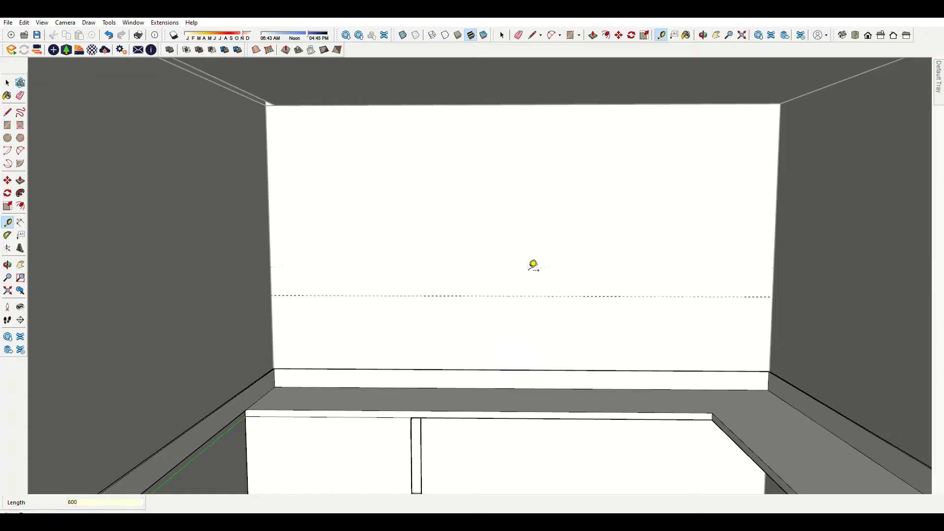
left_click(541, 296)
scroll(559, 307, "up", 1)
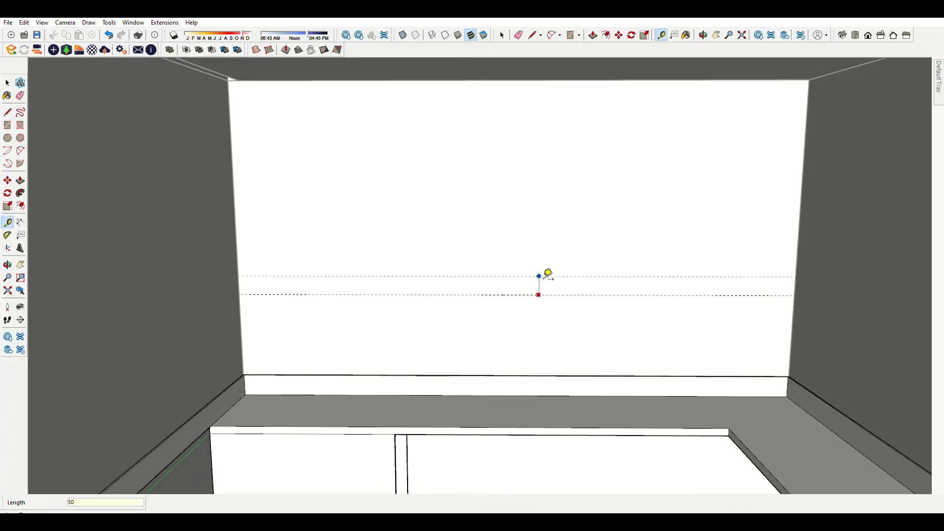
left_click(638, 306)
Extrude the rectangle into a thin floating shelf and select it.
key("p")
scroll(649, 298, "up", 2)
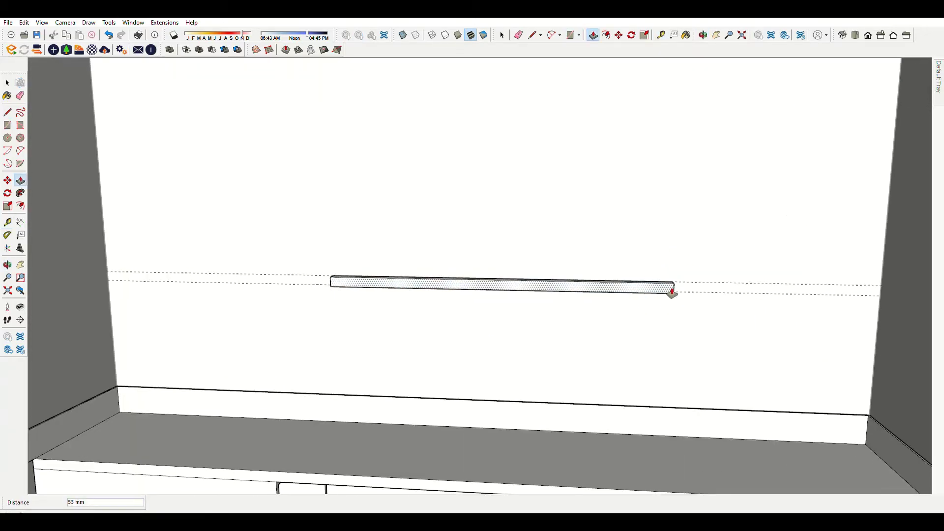
key("space")
triple_click(674, 299)
scroll(667, 301, "down", 4)
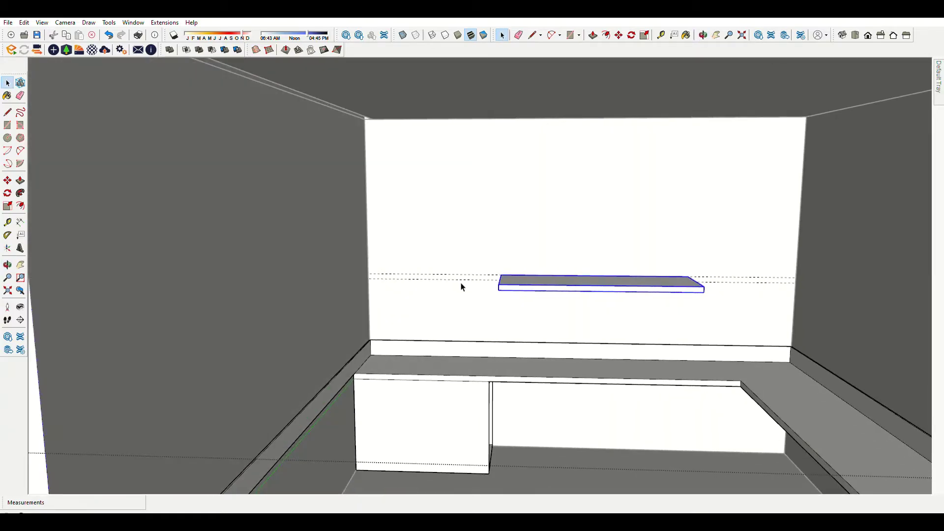
Measure up from the shelf guide to set a new guide line near the wall top.
key("t")
scroll(462, 287, "up", 3)
left_click(436, 366)
scroll(380, 227, "down", 2)
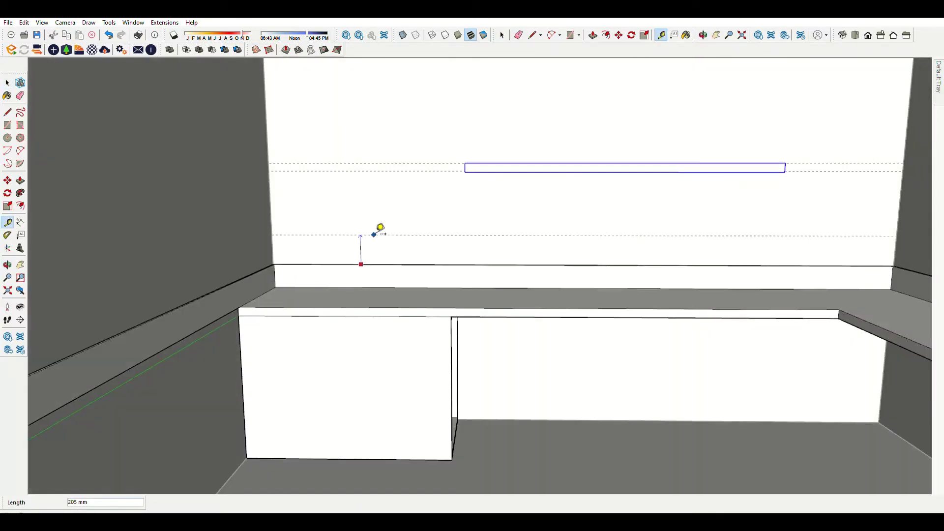
left_click(391, 219)
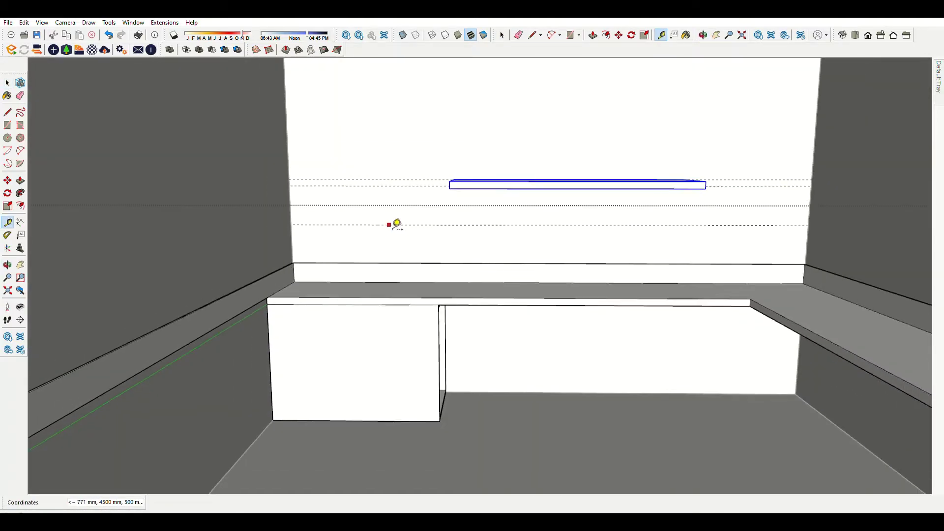
scroll(390, 221, "down", 3)
scroll(388, 162, "up", 2)
left_click(412, 256)
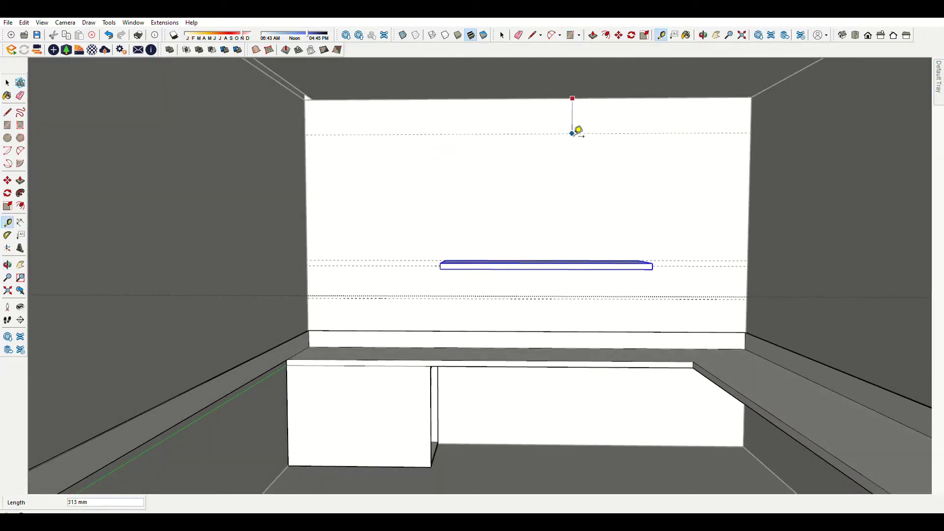
Finish the top-wall rectangle and pull it out into a long overhead cabinet slab.
left_click(750, 148)
scroll(670, 218, "down", 3)
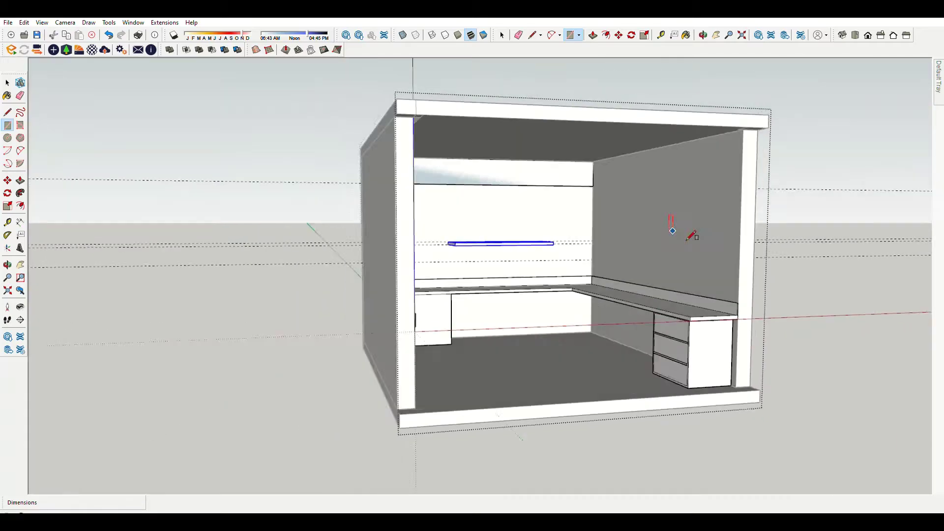
scroll(670, 217, "up", 1)
scroll(517, 158, "up", 1)
scroll(354, 157, "up", 1)
key("p")
scroll(352, 157, "down", 2)
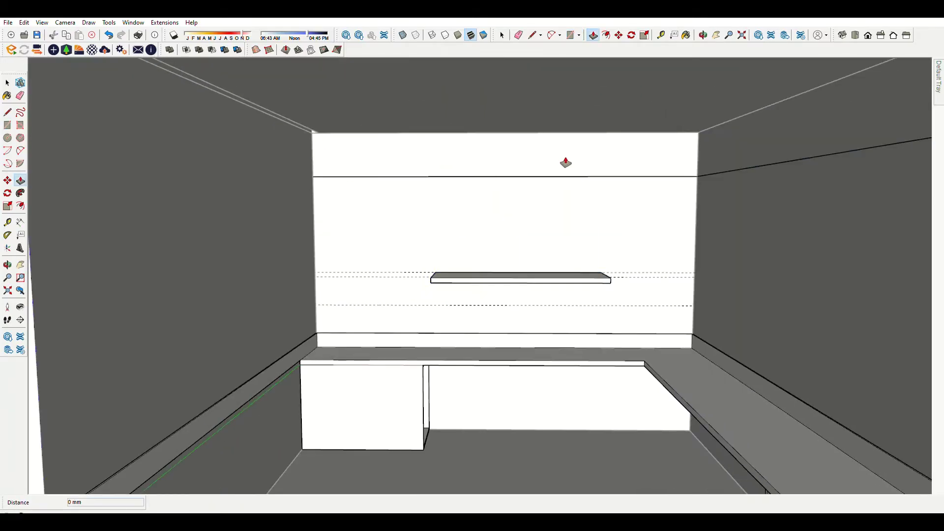
left_click_drag(565, 162, 708, 168)
left_click(707, 168)
Draw a rectangle on the slab's left end for the open compartment.
scroll(713, 160, "down", 3)
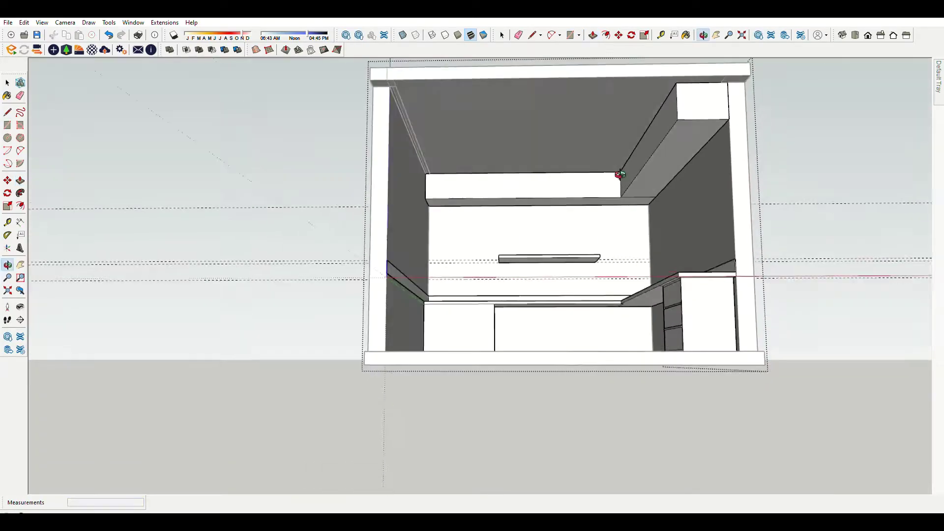
scroll(405, 169, "up", 4)
key("e")
key("m")
scroll(727, 125, "up", 3)
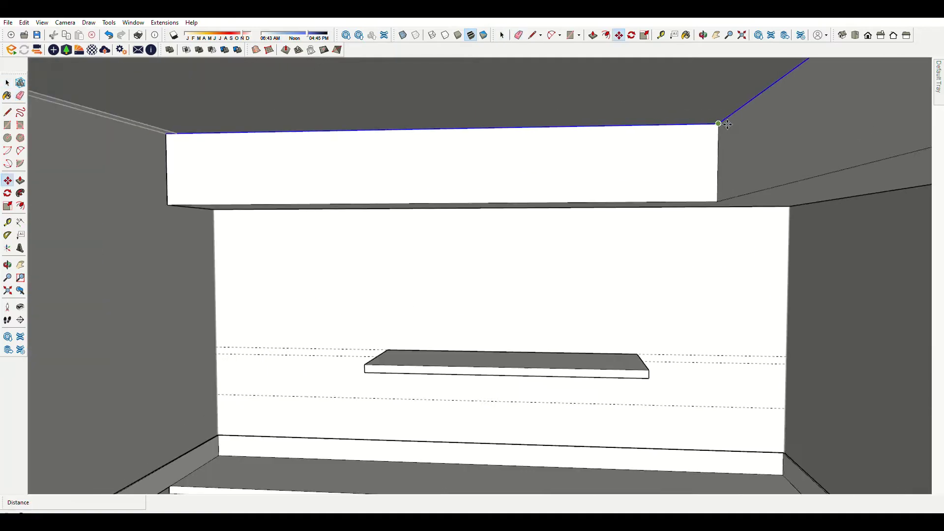
scroll(417, 162, "up", 3)
key("space")
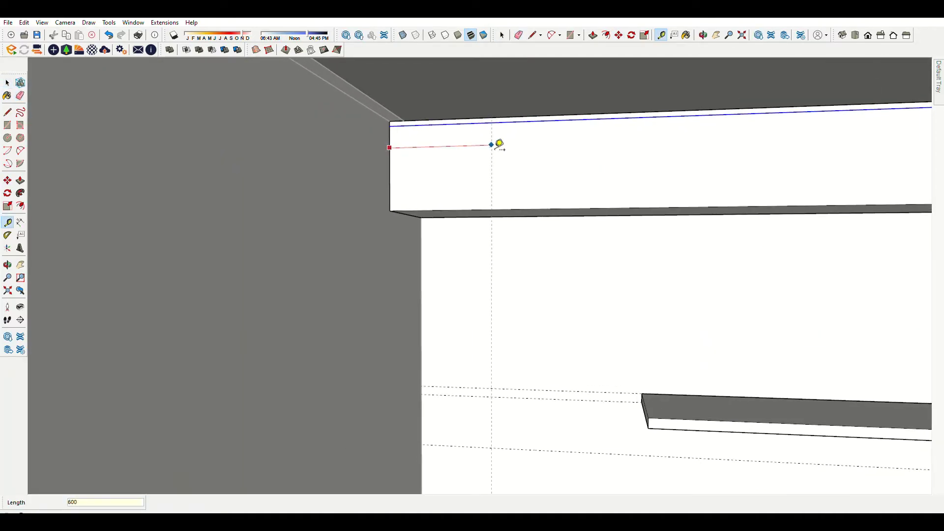
scroll(499, 145, "up", 1)
left_click(367, 227)
key("p")
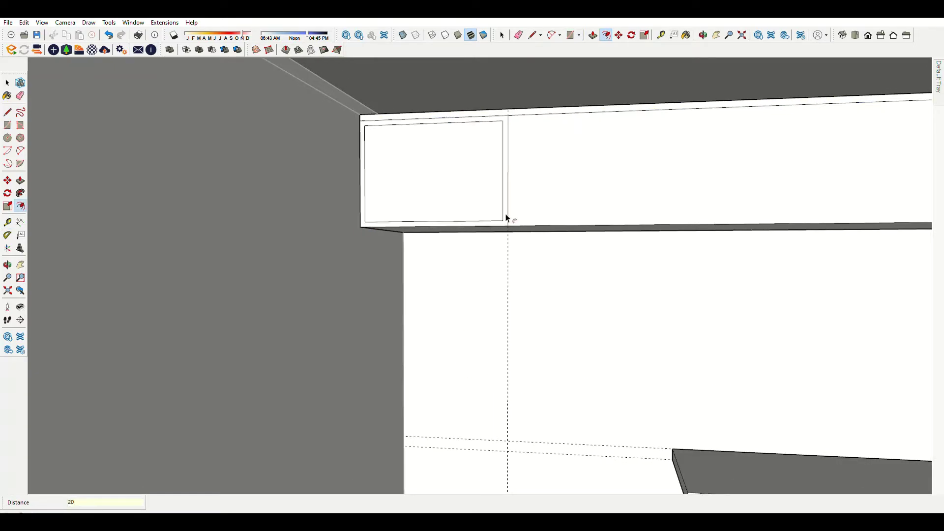
Draw a rectangle on the cabinet front and push it 450 mm inward as the first cubby.
key("Return")
scroll(551, 237, "down", 5)
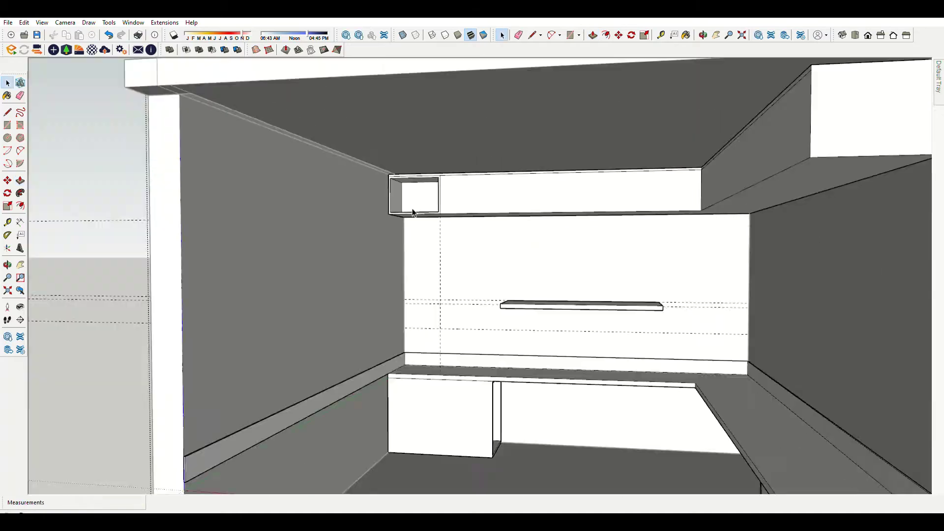
scroll(442, 207, "up", 2)
key("t")
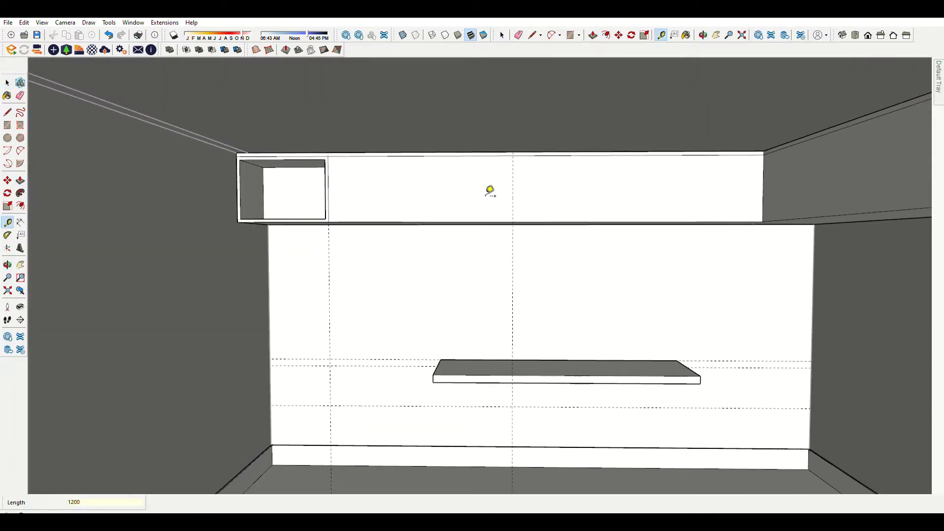
scroll(490, 191, "up", 2)
key("d")
scroll(287, 223, "up", 2)
key("l")
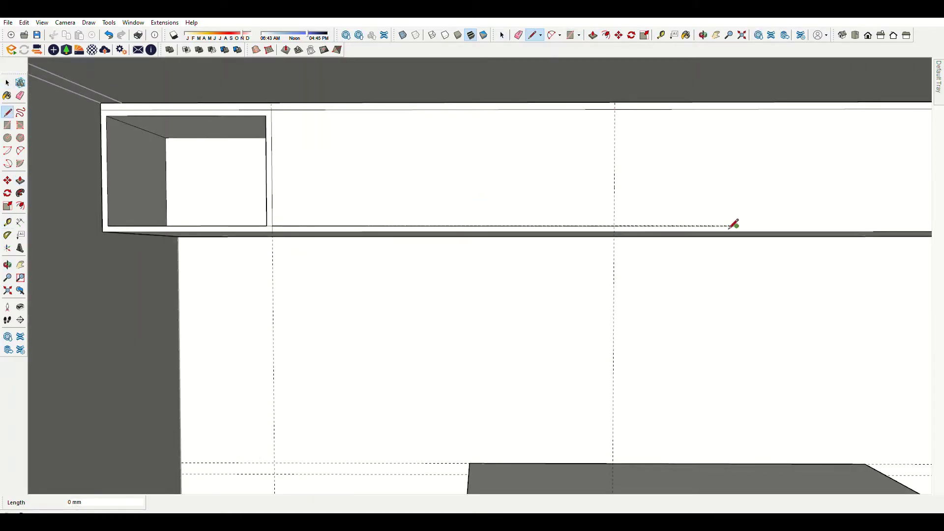
middle_click_drag(572, 225, 600, 238)
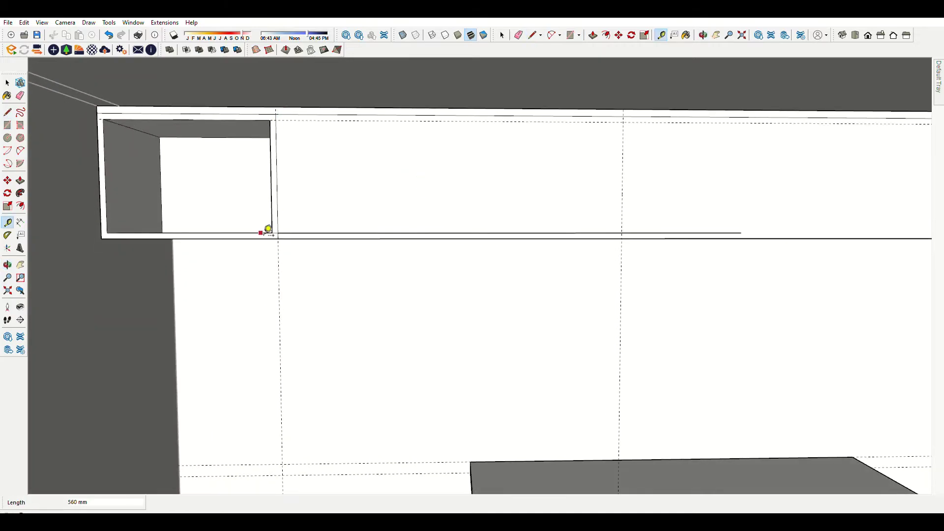
left_click(625, 232)
key("p")
left_click(330, 204)
left_click(237, 216)
scroll(572, 217, "down", 3)
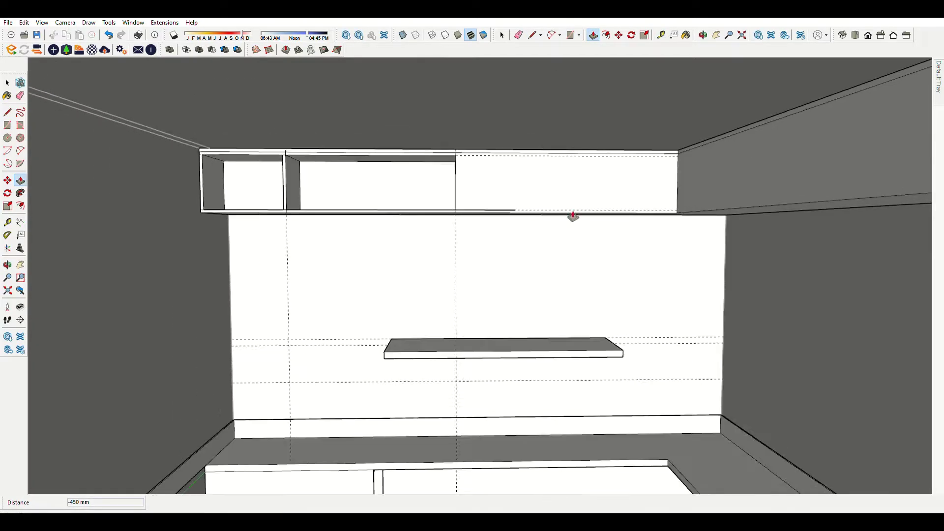
Measure from the cabinet edge and inset a narrow border inside the compartment face.
middle_click_drag(547, 223, 499, 202)
key("t")
left_click(425, 175)
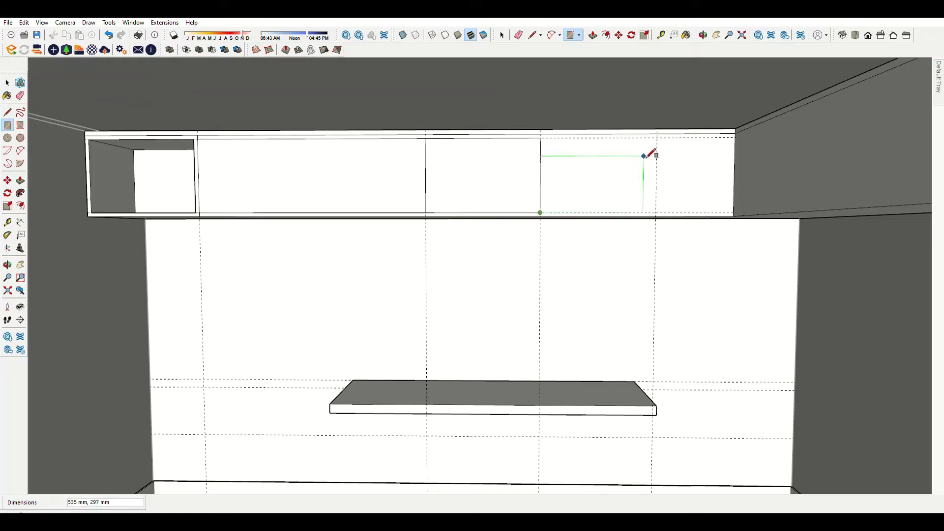
key("e")
scroll(489, 135, "up", 1)
scroll(512, 133, "up", 1)
scroll(486, 229, "up", 1)
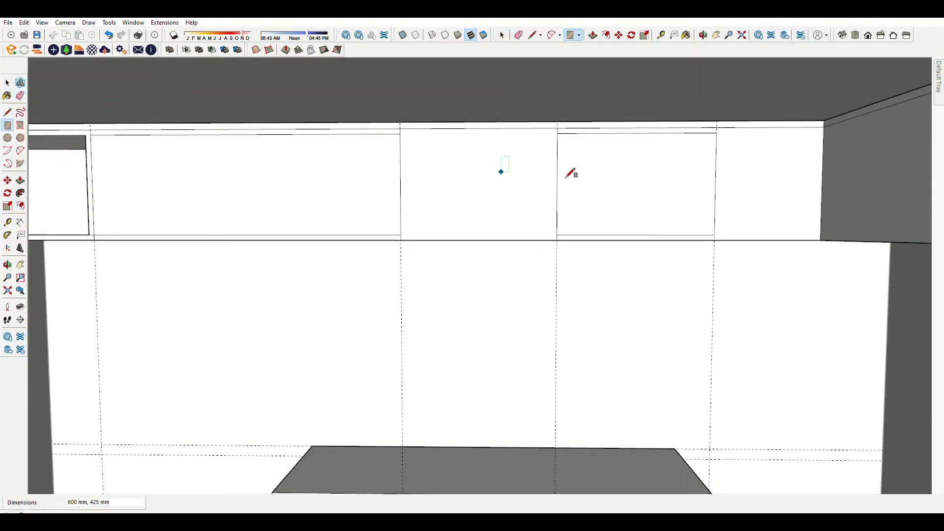
double_click(425, 148)
Recess the middle and next compartment faces to the same depth.
mouse_move(423, 183)
middle_mouse_down()
mouse_move(670, 322)
mouse_move(542, 187)
middle_mouse_up()
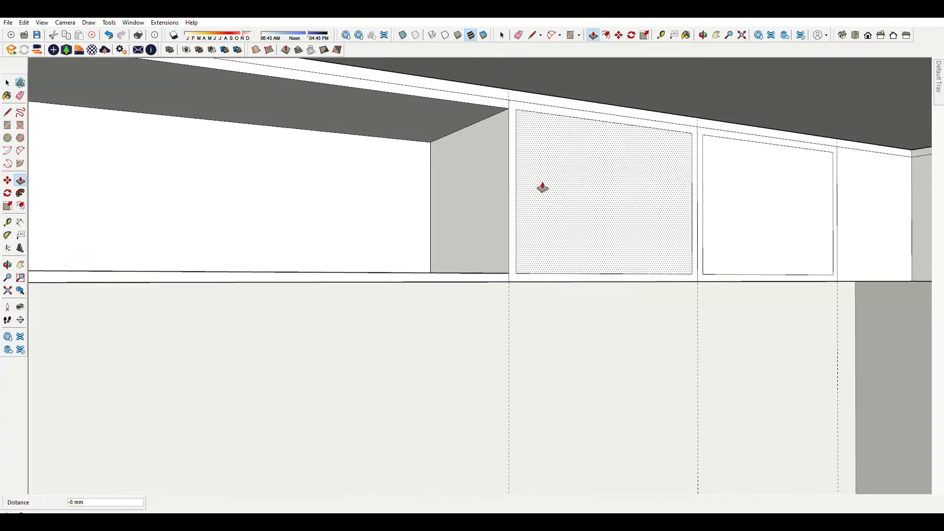
left_click(529, 207)
double_click(527, 223)
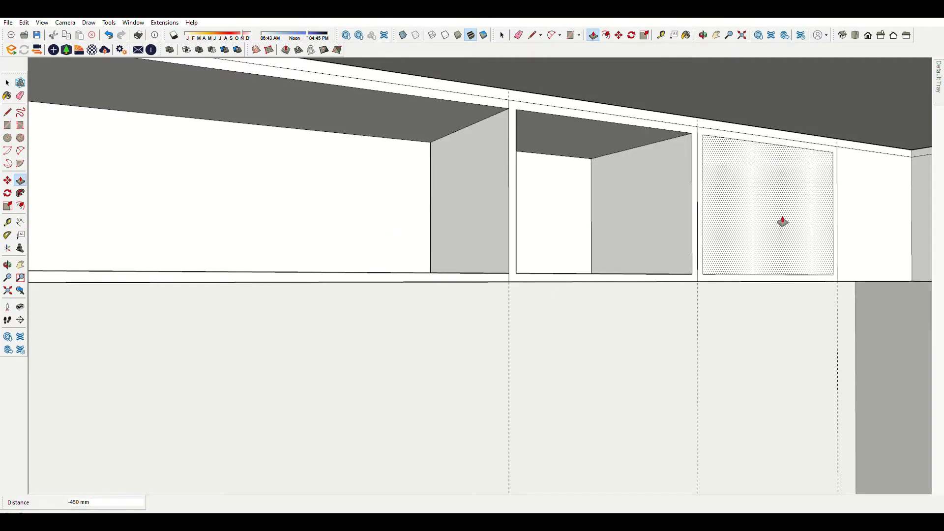
double_click(782, 220)
key("e")
Erase the extra edges around the cubbies from a more frontal view.
middle_click_drag(782, 220, 617, 290)
scroll(635, 145, "up", 2)
scroll(620, 215, "down", 1)
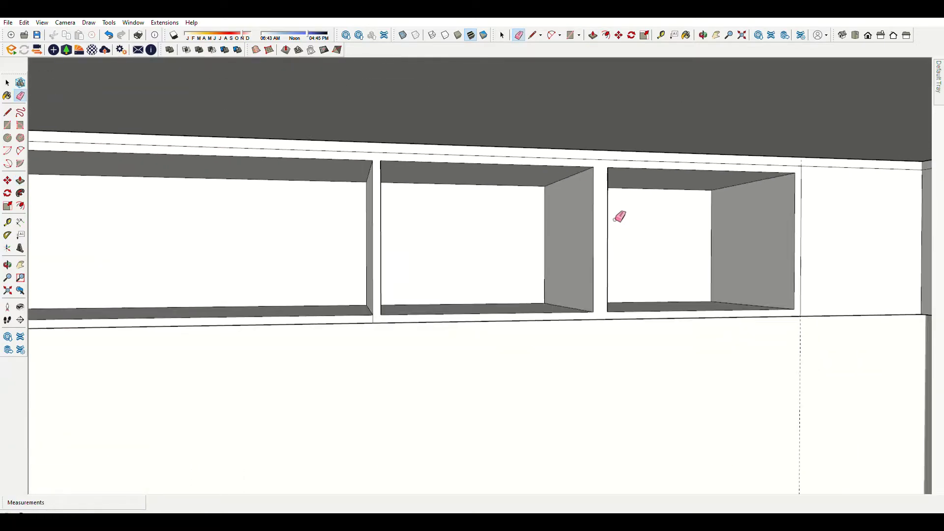
scroll(242, 285, "down", 4)
scroll(241, 187, "up", 5)
scroll(561, 246, "down", 3)
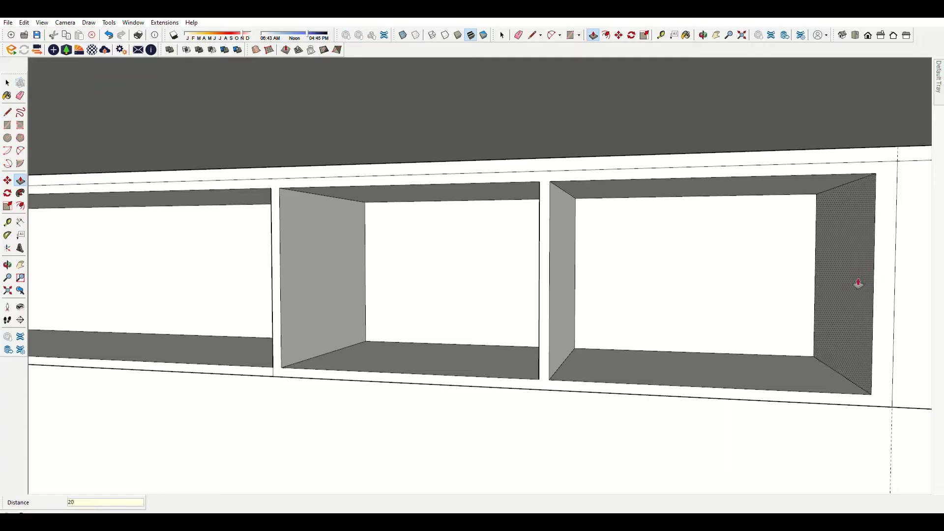
key("e")
middle_click_drag(858, 284, 687, 358)
scroll(687, 358, "down", 3)
scroll(669, 275, "up", 3)
key("m")
scroll(680, 114, "up", 2)
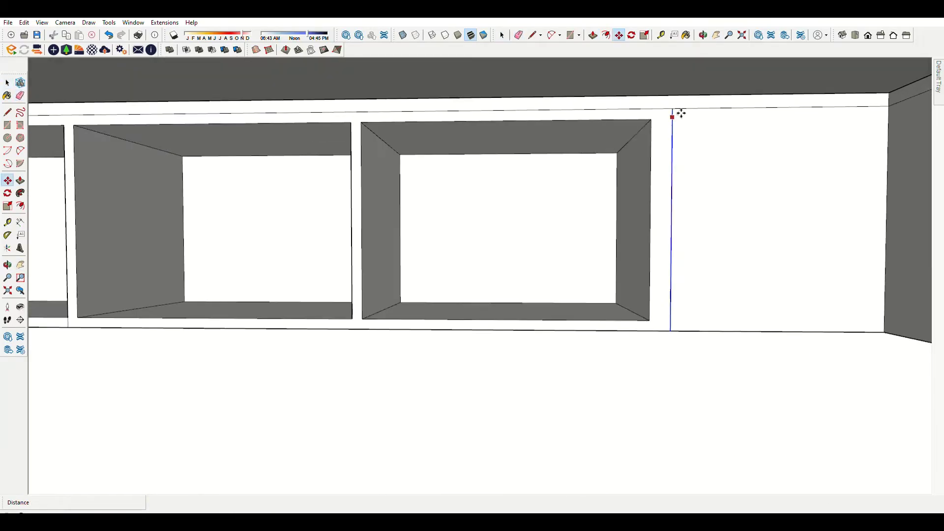
scroll(670, 108, "down", 5)
scroll(447, 257, "down", 2)
middle_click_drag(369, 247, 361, 236)
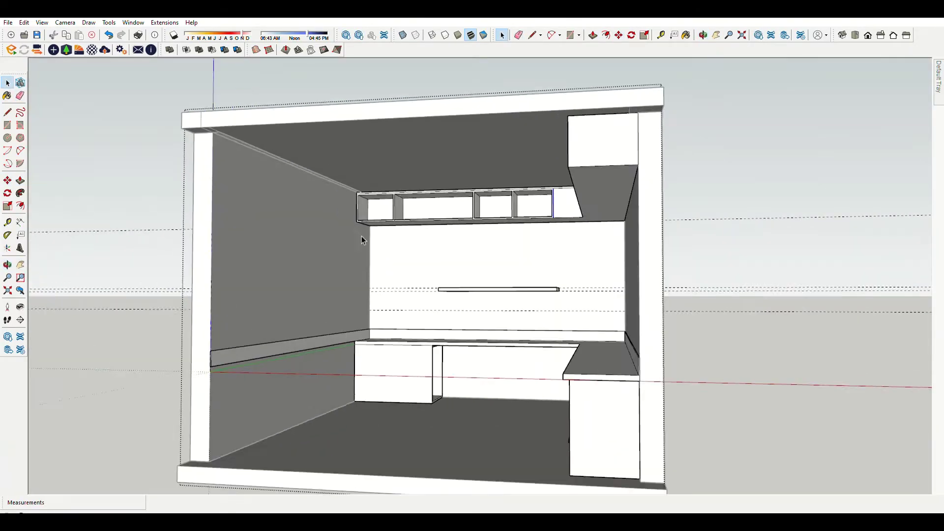
scroll(361, 236, "up", 4)
scroll(414, 235, "up", 3)
Look into the recessed cubbies from above and bring the cabinets back into view.
key("p")
scroll(470, 238, "up", 3)
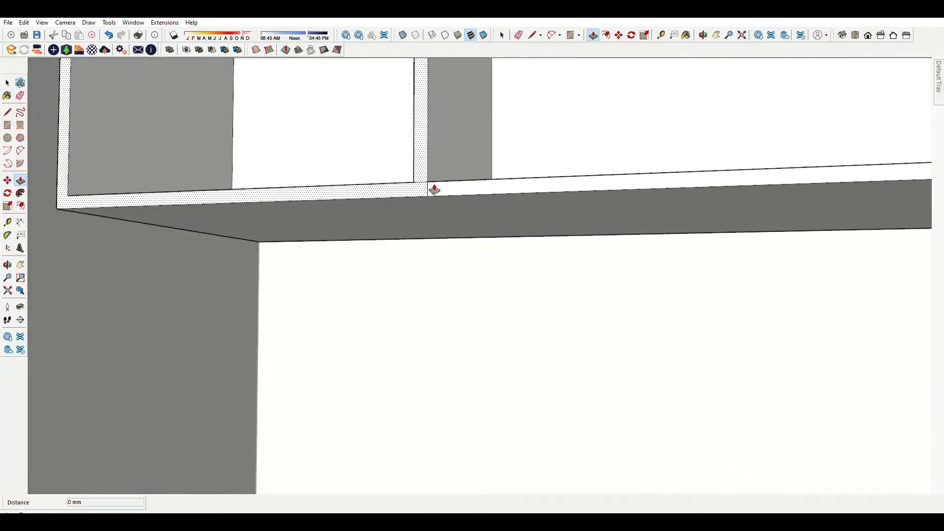
mouse_move(432, 190)
middle_mouse_down()
mouse_move(406, 200)
mouse_move(422, 211)
mouse_move(430, 281)
middle_mouse_up()
scroll(430, 281, "up", 2)
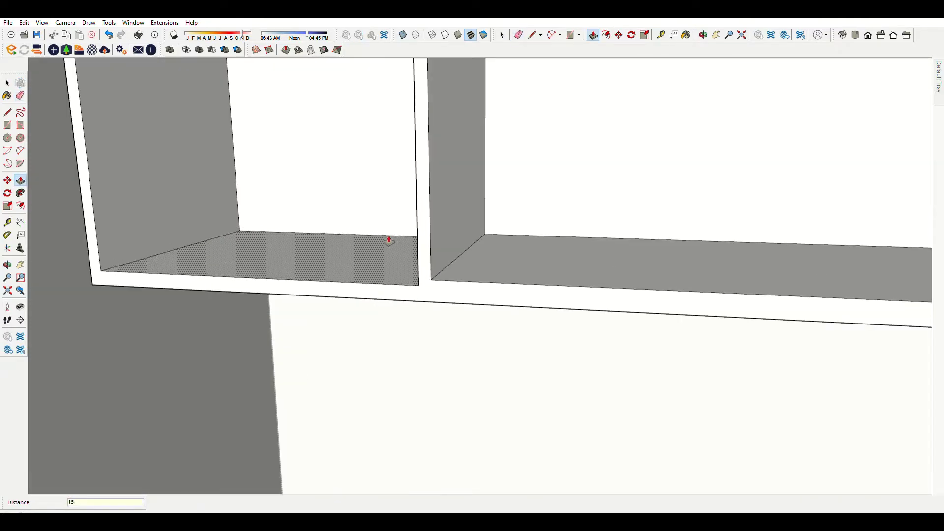
scroll(388, 238, "up", 3)
scroll(527, 297, "down", 5)
scroll(624, 226, "up", 4)
middle_click_drag(624, 226, 613, 155, "shift")
scroll(477, 194, "down", 2)
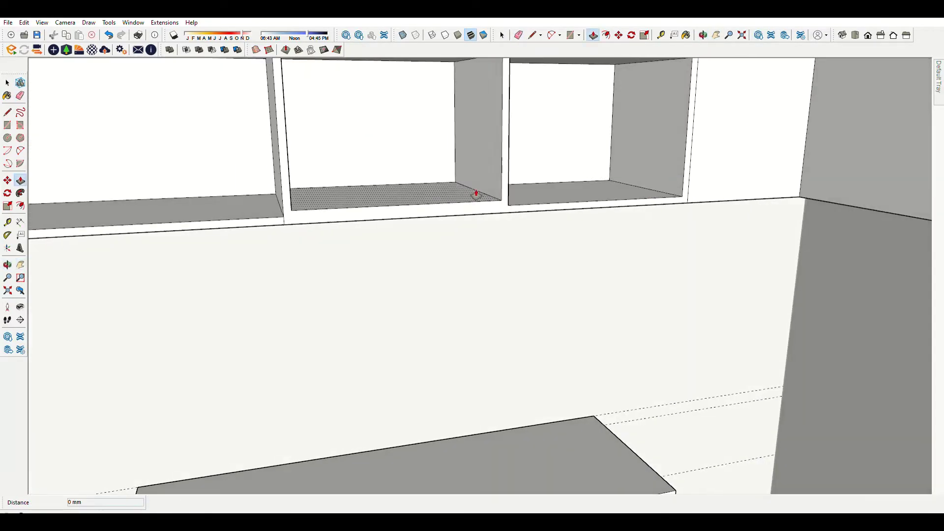
scroll(316, 120, "up", 2)
scroll(626, 241, "down", 4)
scroll(370, 120, "up", 4)
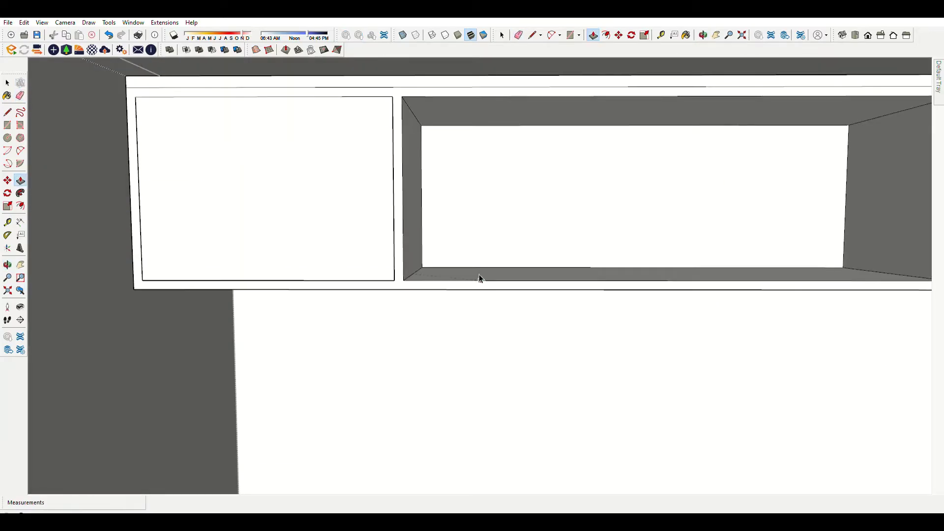
scroll(381, 162, "down", 4)
scroll(398, 198, "up", 2)
Pull the cabinet's bottom face down 600 mm into a closed lower section.
left_click_drag(411, 195, 413, 219)
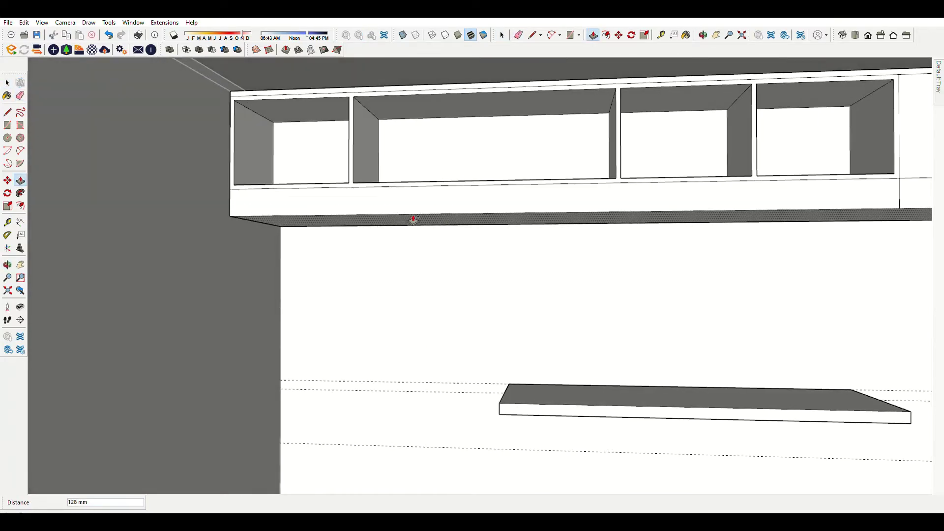
middle_click_drag(416, 220, 351, 200)
type("600")
key("Return")
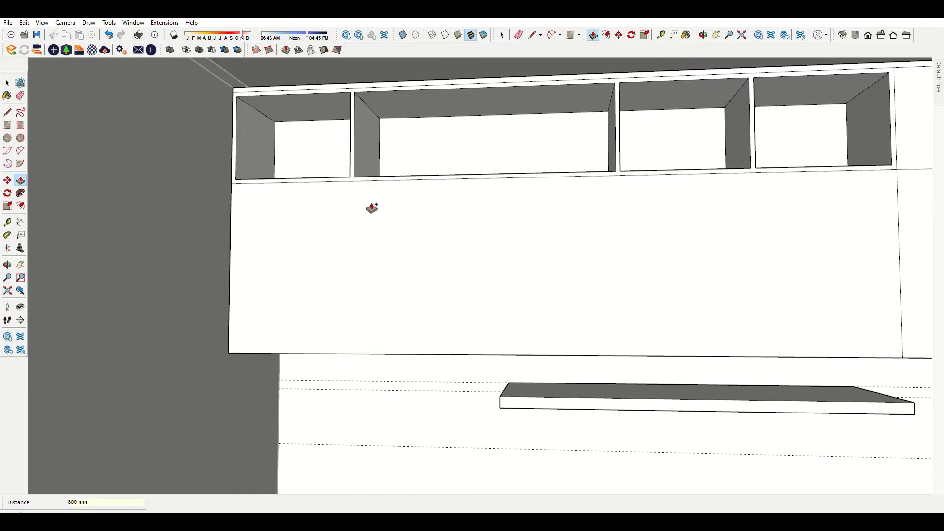
key("space")
scroll(432, 238, "down", 5)
scroll(358, 217, "up", 5)
scroll(280, 183, "up", 2)
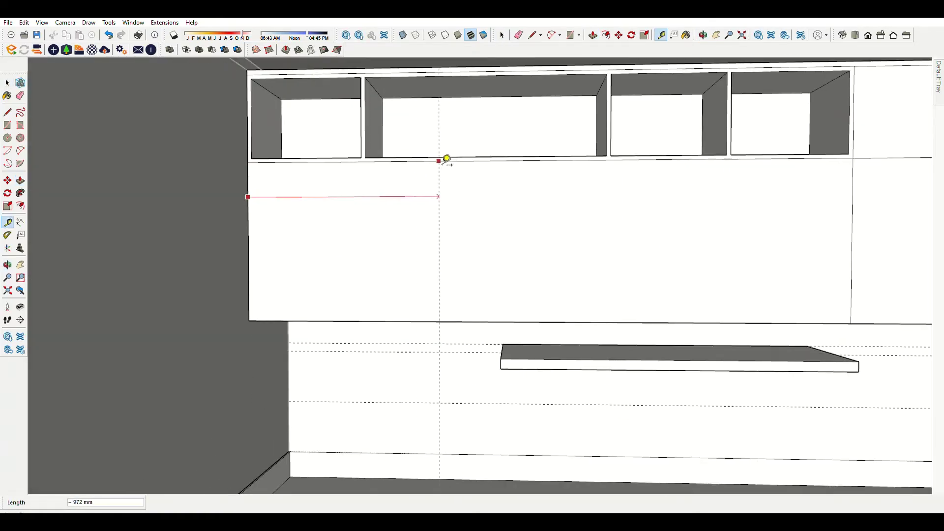
scroll(443, 186, "down", 3)
scroll(432, 268, "up", 2)
Draw a dividing line splitting the panel below the cubbies.
key("l")
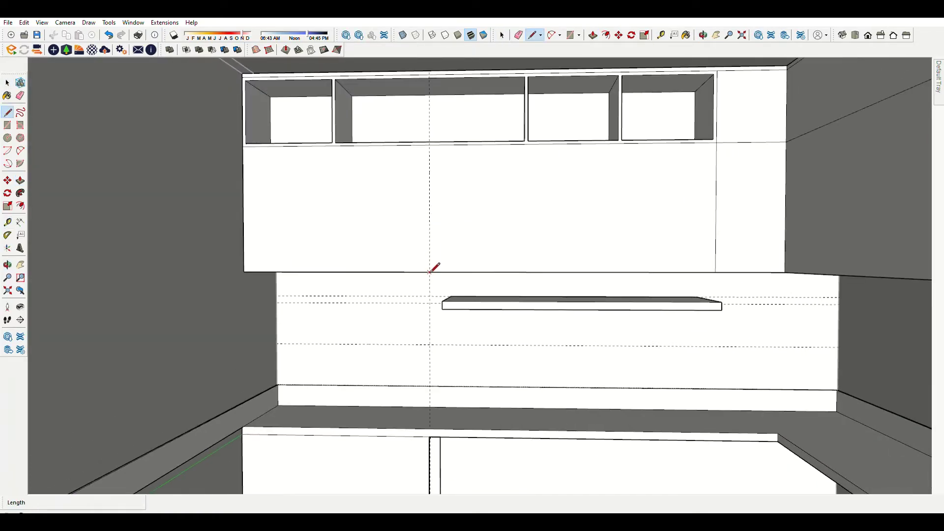
scroll(586, 182, "down", 2)
scroll(539, 222, "up", 3)
key("e")
key("l")
scroll(415, 204, "up", 5)
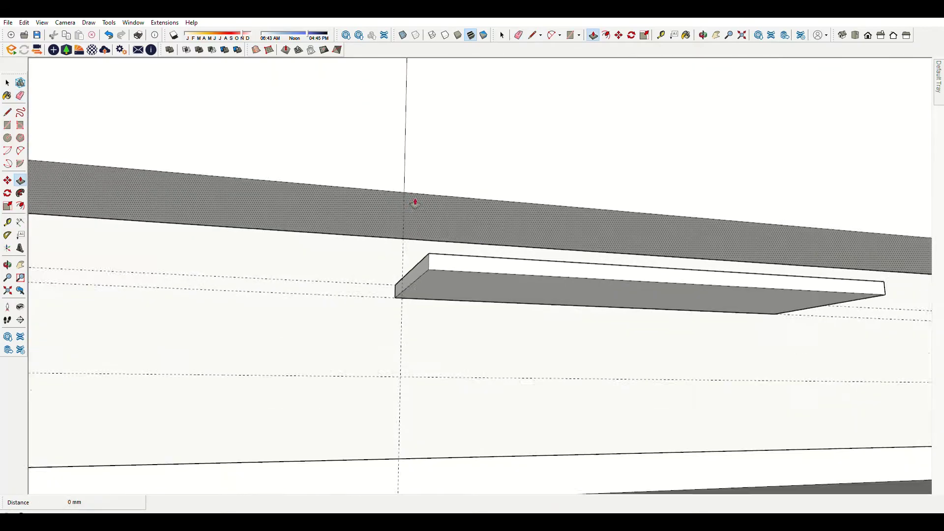
left_click(404, 191)
middle_click_drag(257, 231, 322, 245)
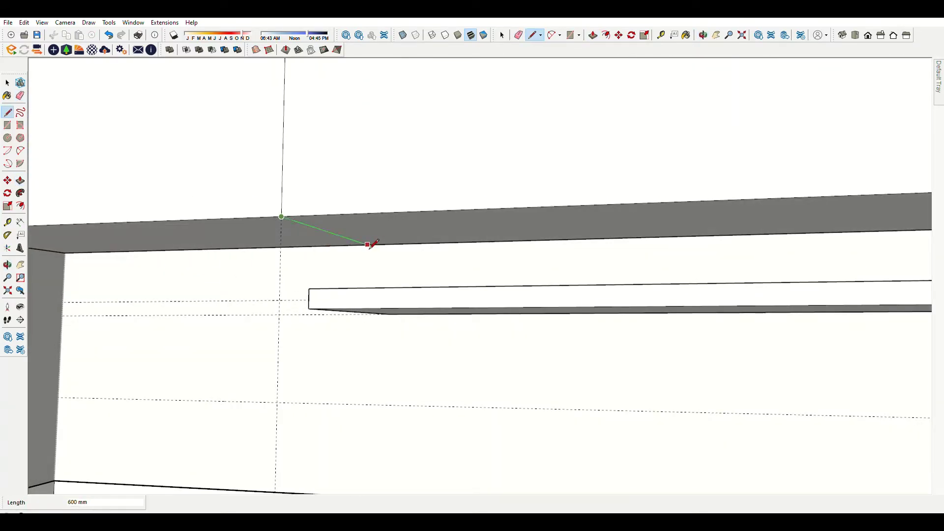
scroll(492, 256, "down", 5)
Push the right section of the panel back into the wall.
key("p")
scroll(670, 242, "up", 2)
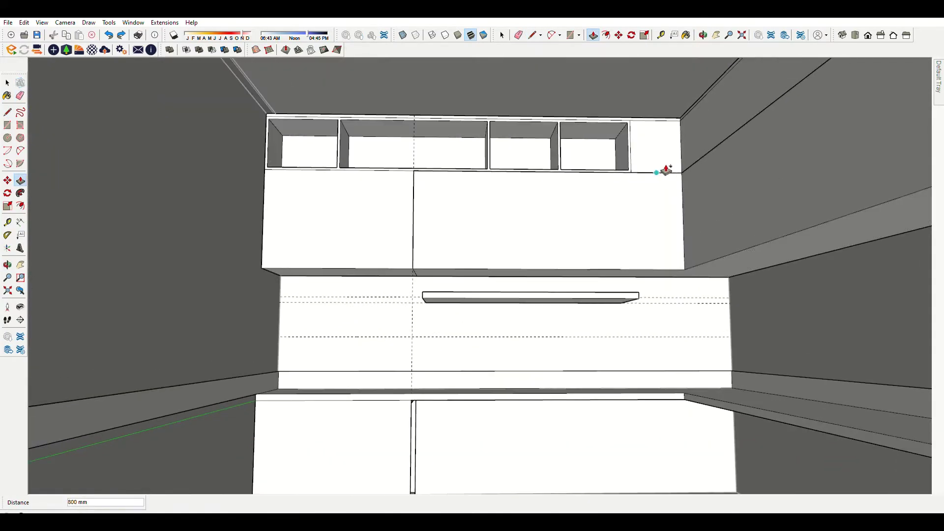
left_click(666, 170)
left_click(674, 280)
scroll(712, 169, "up", 3)
scroll(621, 154, "down", 3)
Draw a dividing rectangle splitting the small hanging cabinet's front into two door faces.
key("e")
scroll(388, 269, "down", 3)
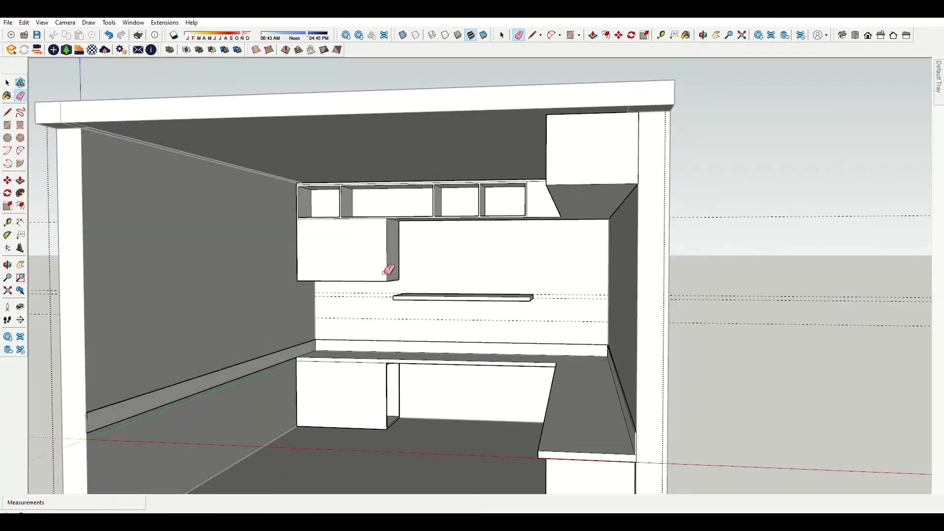
scroll(388, 270, "up", 3)
key("r")
scroll(380, 175, "up", 2)
scroll(375, 179, "down", 1)
scroll(351, 292, "up", 1)
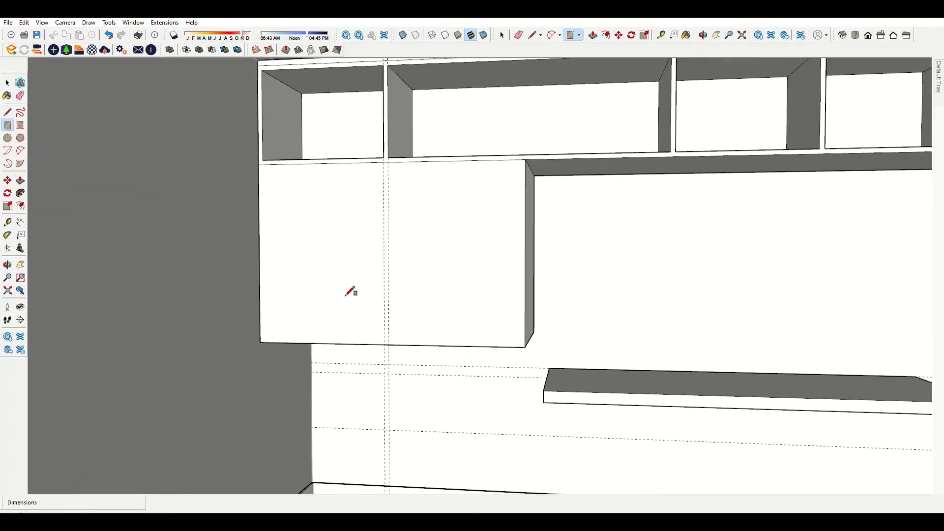
scroll(350, 292, "up", 1)
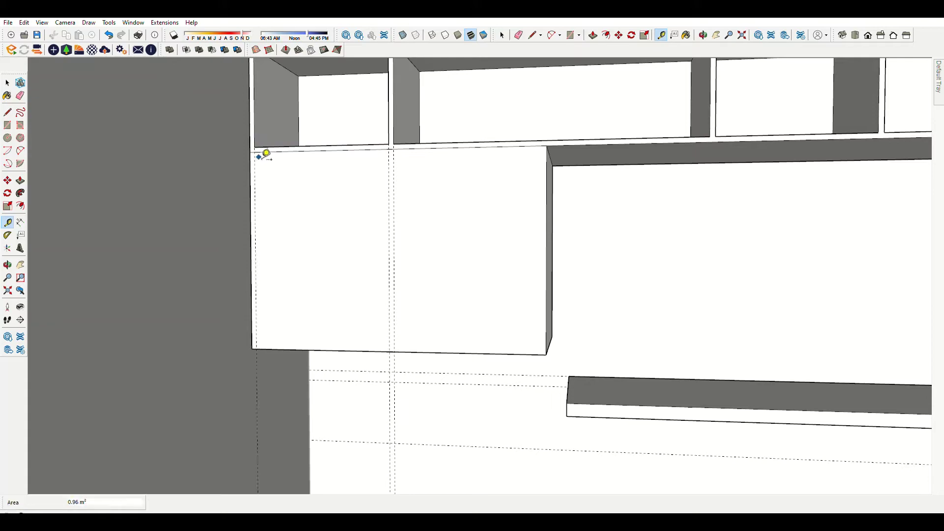
scroll(252, 349, "up", 2)
scroll(266, 147, "up", 1)
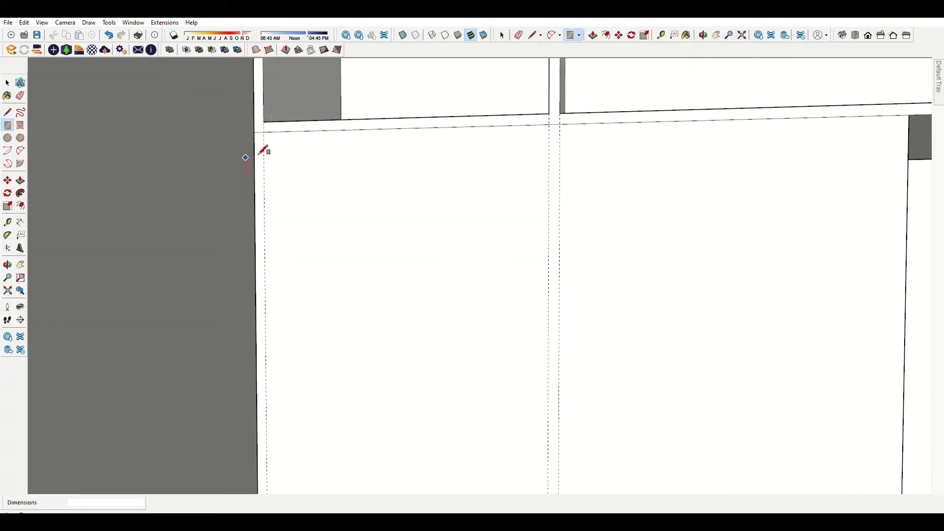
scroll(443, 368, "down", 2)
scroll(428, 272, "down", 1)
Push/Pull the door faces back, recessing the left door by the same depth.
key("p")
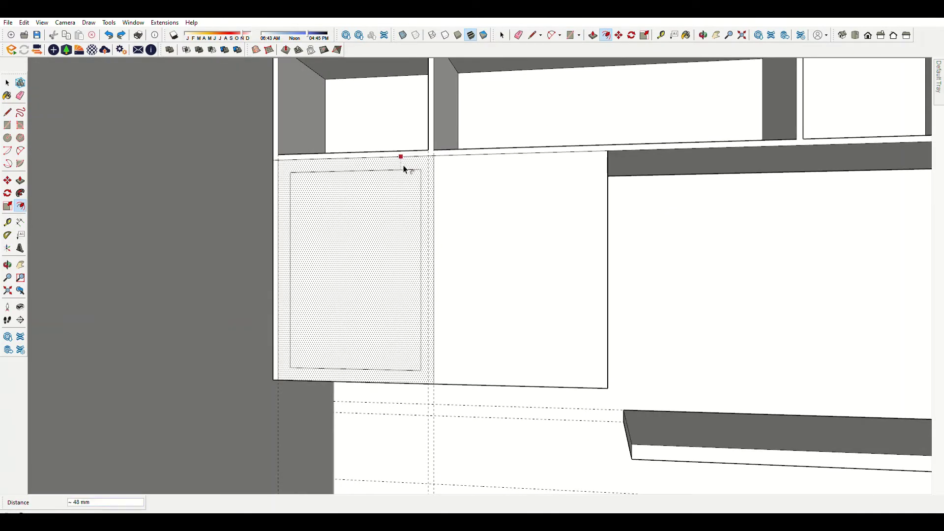
scroll(292, 172, "up", 1)
key("e")
scroll(285, 157, "up", 1)
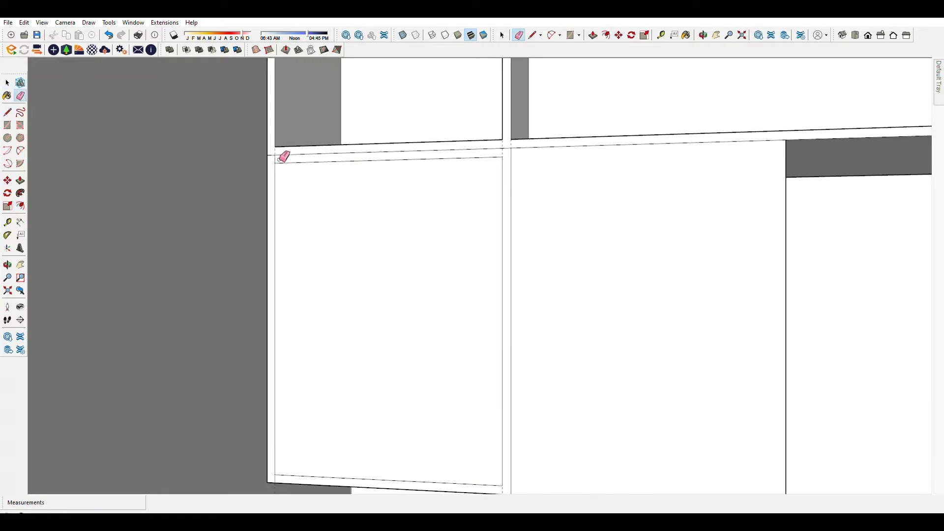
scroll(442, 148, "up", 2)
scroll(541, 127, "down", 1)
scroll(495, 274, "down", 3)
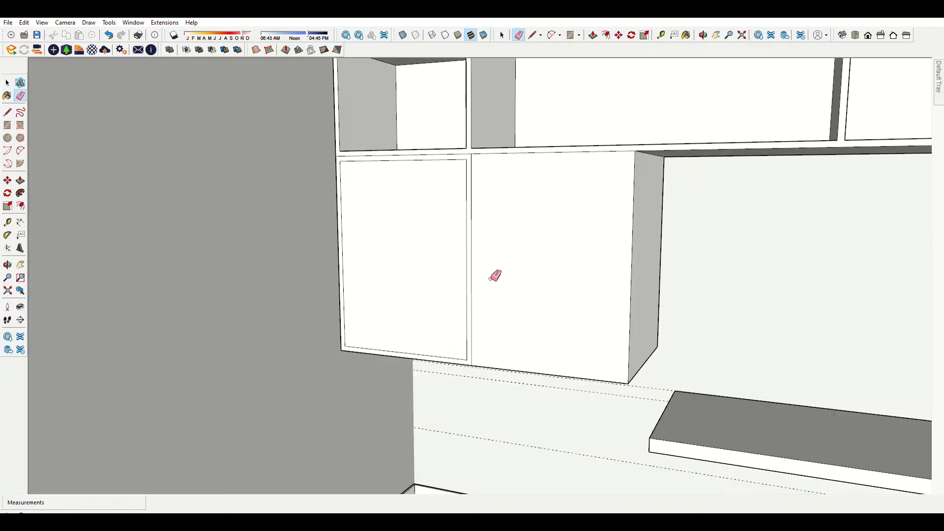
key("p")
double_click(463, 246)
scroll(489, 221, "up", 2)
scroll(540, 206, "up", 2)
Offset the right door's outline and move a copied edge across as a shelf line.
key("f")
scroll(491, 148, "up", 1)
left_click(483, 132)
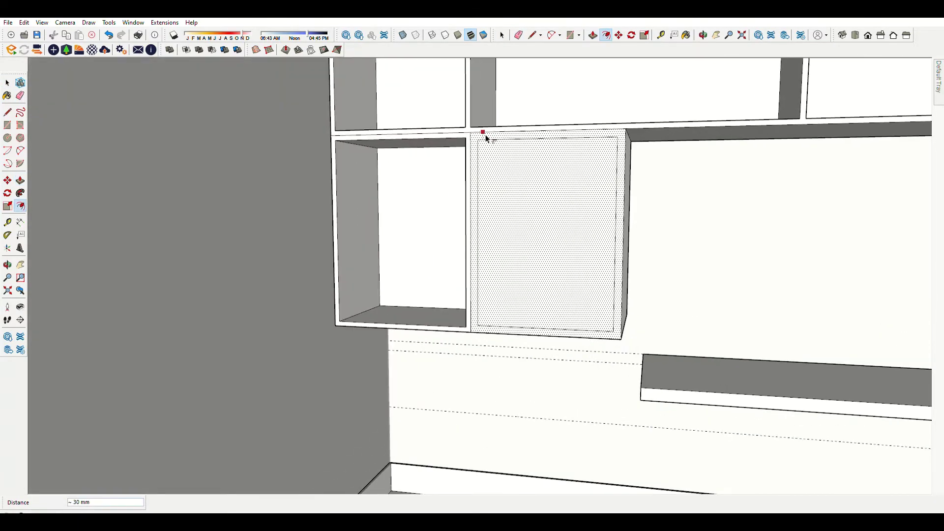
key("m")
scroll(612, 236, "up", 3)
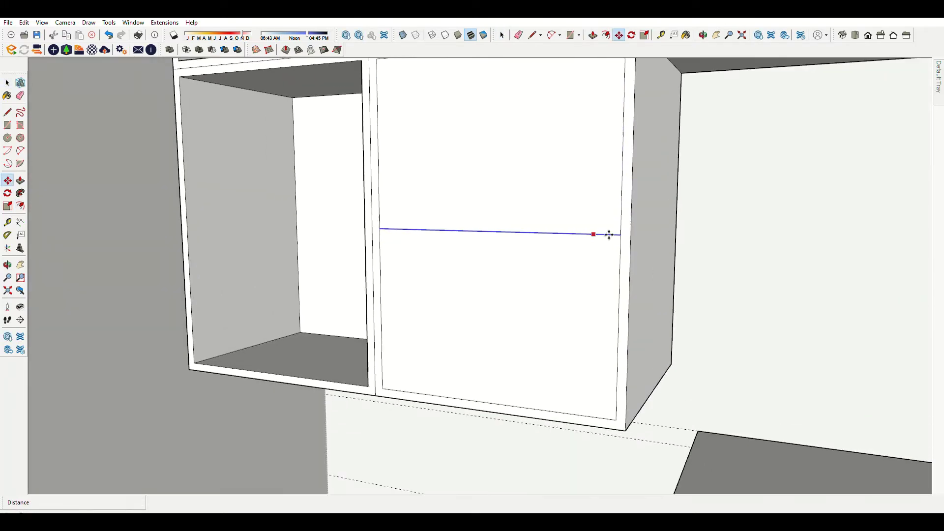
left_click(630, 225)
scroll(620, 231, "down", 2)
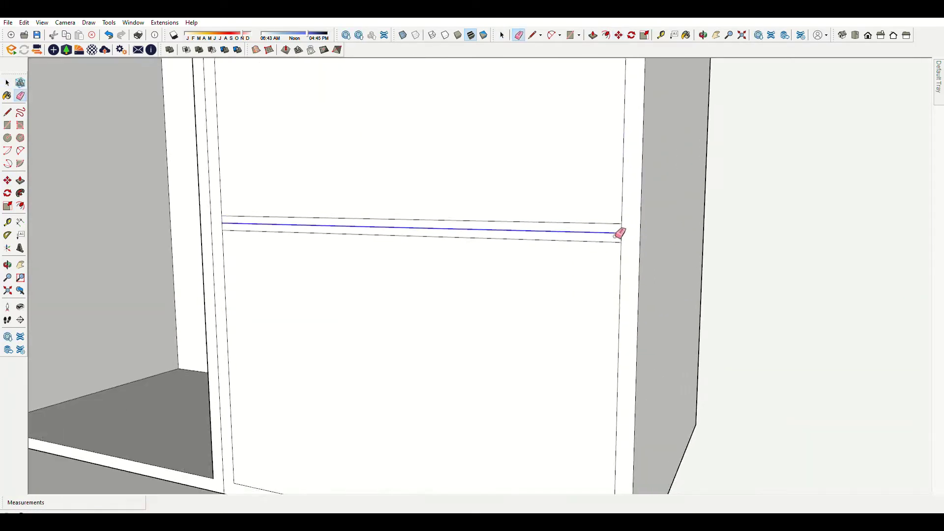
scroll(605, 244, "down", 5)
Push/Pull the right bay around the shelf and erase the leftover lines.
key("p")
scroll(514, 93, "up", 5)
key("e")
scroll(772, 220, "down", 2)
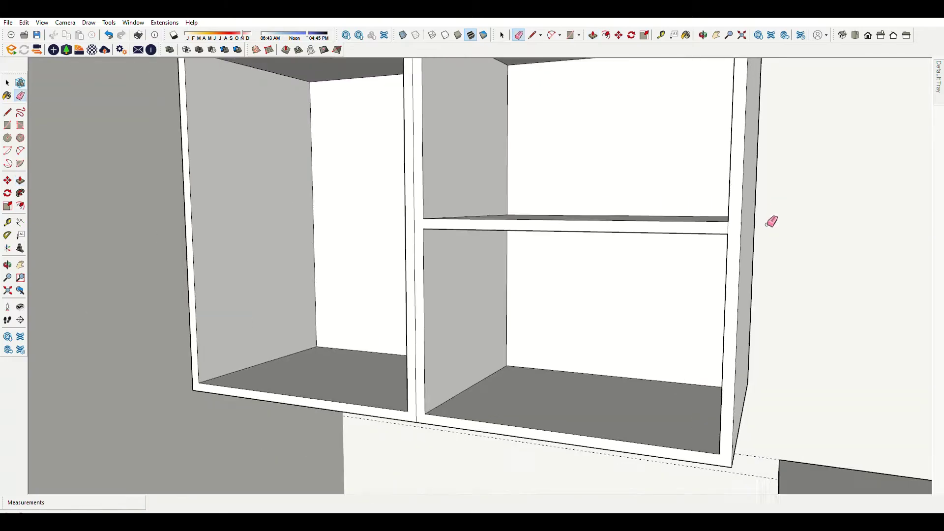
scroll(713, 173, "down", 3)
scroll(666, 263, "down", 4)
scroll(722, 246, "up", 3)
scroll(722, 245, "up", 3)
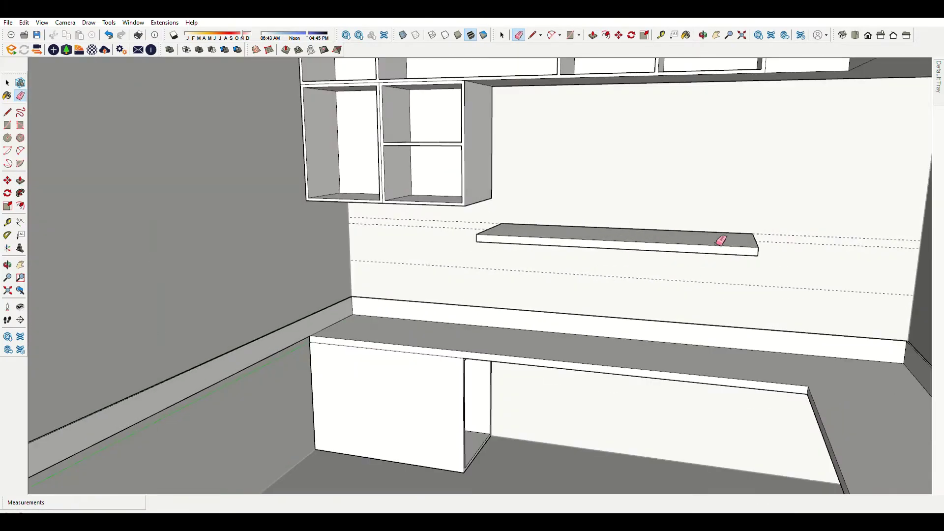
Move the floating wall shelf up to a higher position on the wall.
key("m")
left_click(763, 136)
middle_click_drag(714, 222, 689, 109)
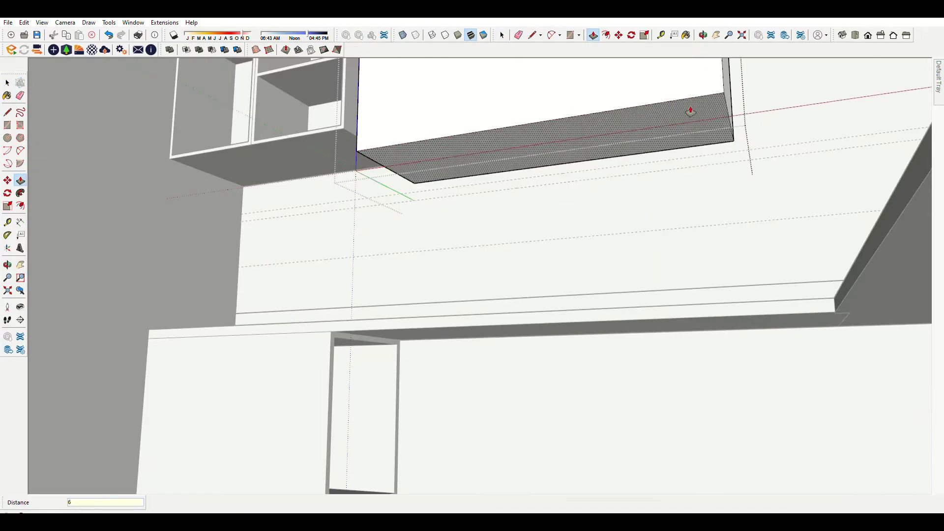
scroll(545, 185, "down", 3)
key("space")
left_click(551, 150)
scroll(556, 199, "down", 2)
scroll(523, 194, "down", 3)
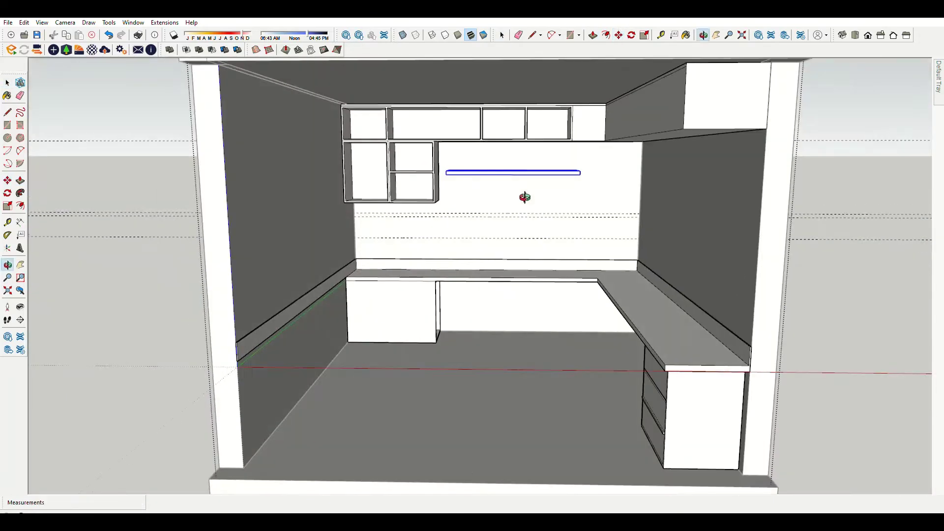
Open the shelf group and Push/Pull its end face out to the right wall.
key("m")
scroll(515, 236, "up", 3)
scroll(489, 185, "up", 2)
key("space")
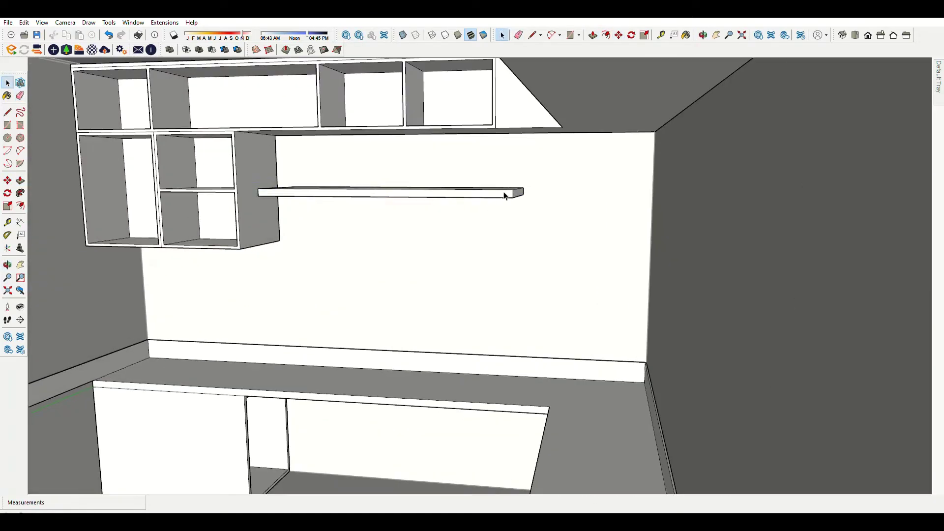
scroll(546, 210, "up", 2)
key("Return")
key("p")
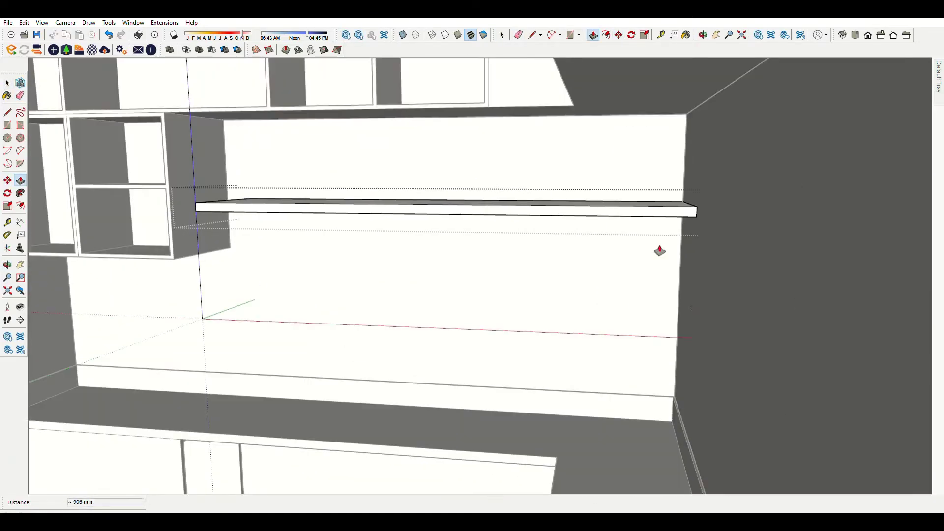
scroll(660, 248, "down", 5)
scroll(485, 228, "up", 3)
scroll(544, 194, "up", 2)
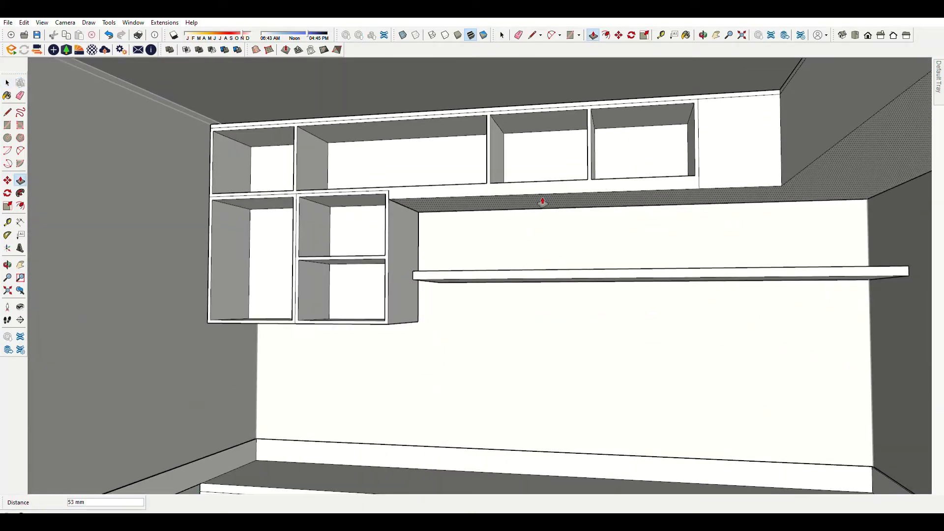
Lower the cubby bottoms by 30 mm, repeating on the other and middle cubbies.
key("Return")
scroll(611, 211, "up", 4)
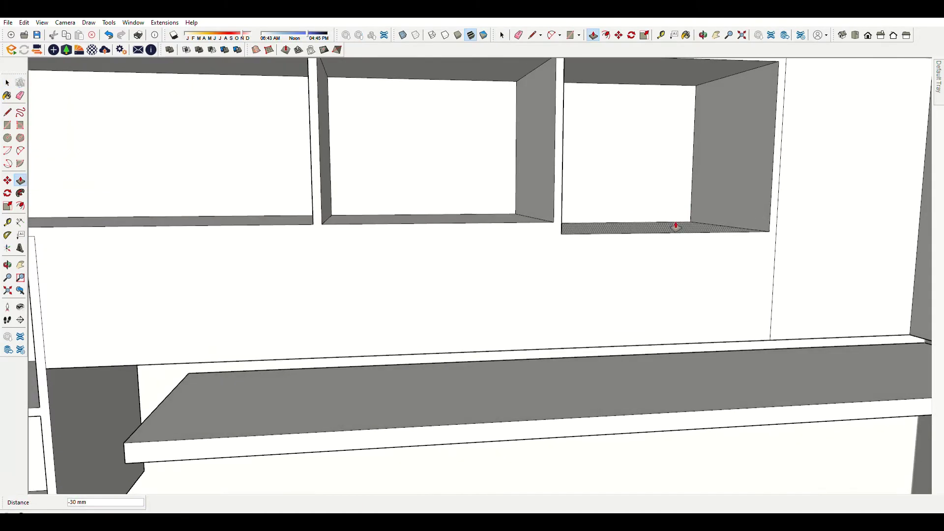
double_click(666, 227)
type("300")
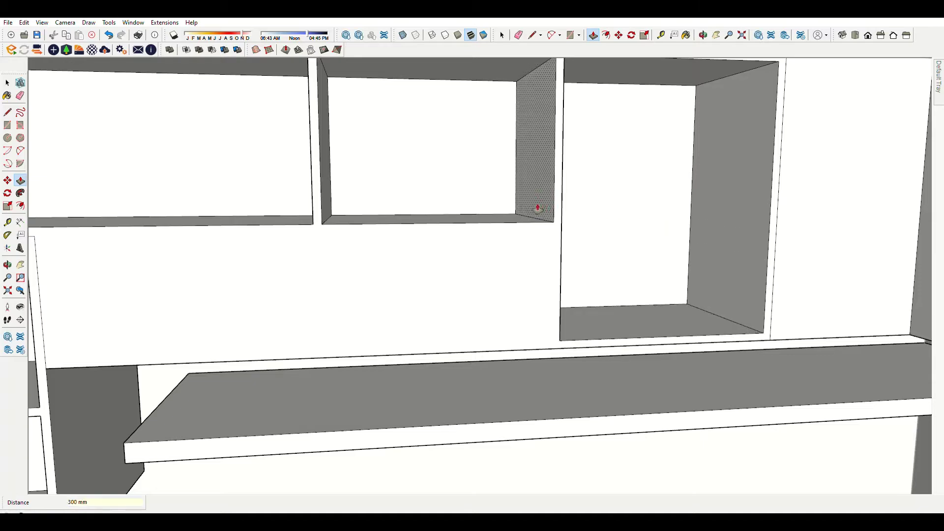
double_click(537, 217)
scroll(416, 306, "down", 5)
scroll(411, 317, "up", 5)
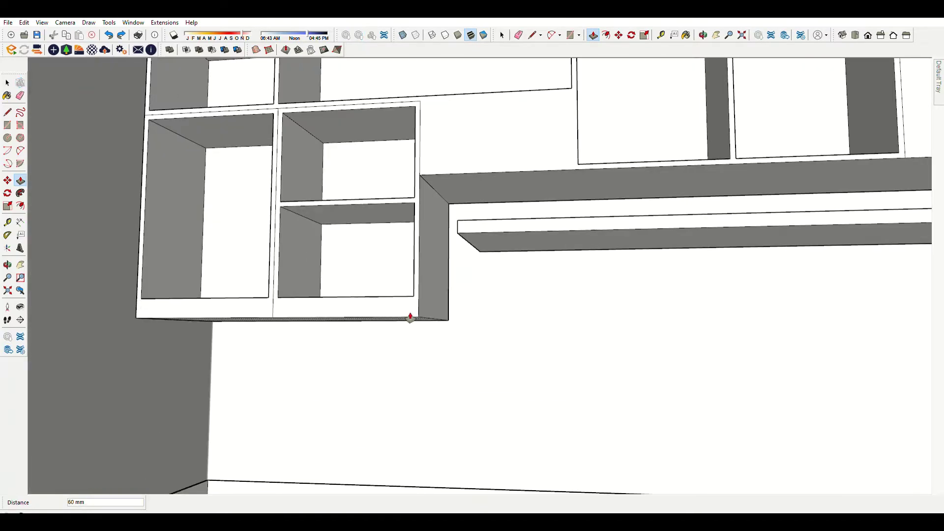
Move the compartment shelves to new heights, pushing one shelf face back 600 mm.
middle_click_drag(410, 317, 438, 352)
scroll(400, 327, "up", 3)
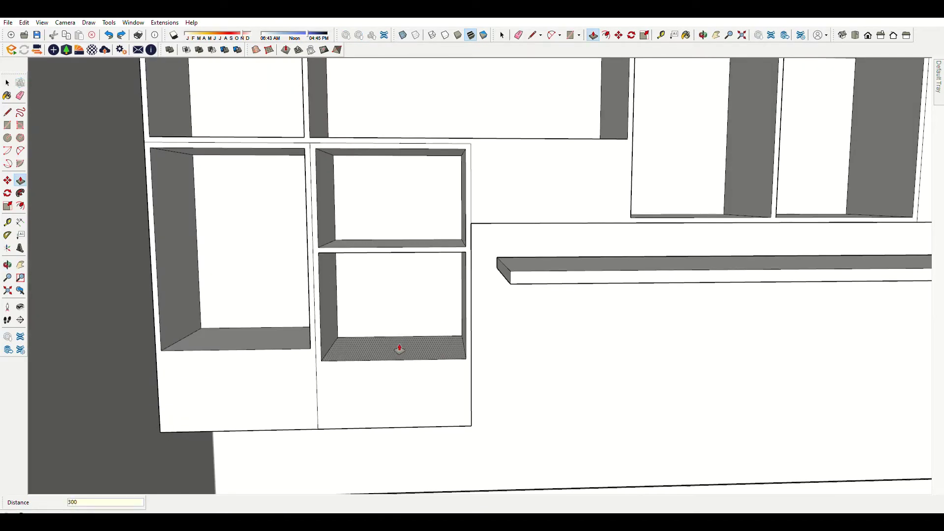
mouse_move(379, 396)
middle_mouse_down()
mouse_move(397, 236)
mouse_move(423, 276)
middle_mouse_up()
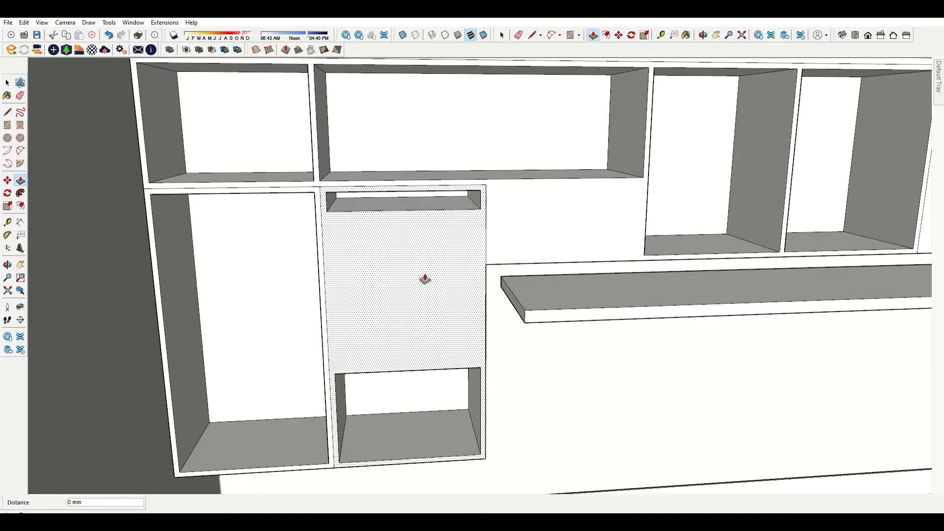
left_click_drag(423, 277, 424, 289)
middle_click_drag(424, 288, 299, 178)
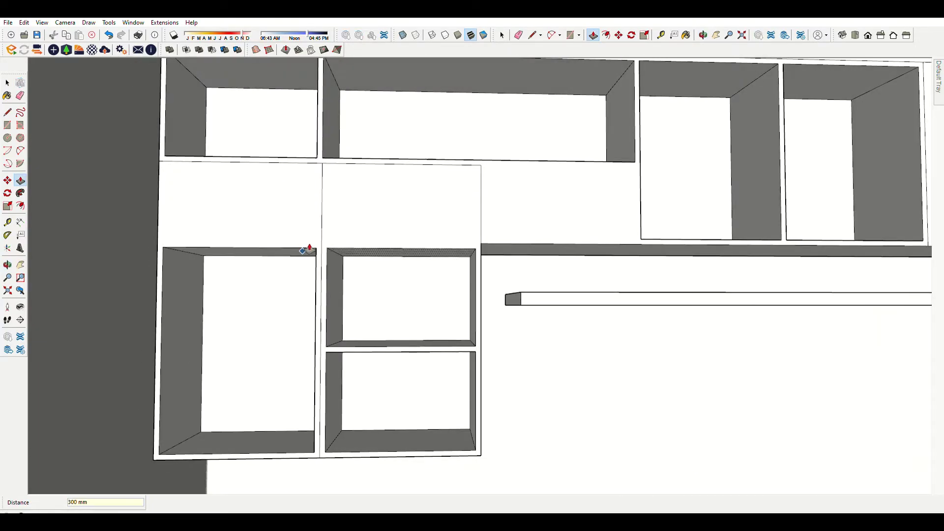
key("space")
middle_click_drag(329, 184, 482, 226)
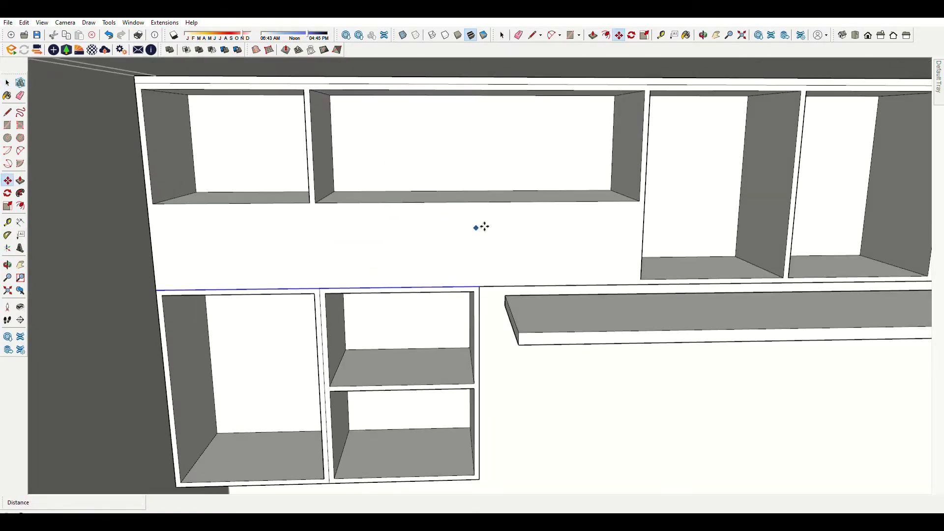
key("p")
left_click_drag(298, 194, 298, 276)
mouse_move(298, 275)
middle_mouse_down()
mouse_move(359, 235)
mouse_move(318, 186)
mouse_move(324, 235)
middle_mouse_up()
Zoom around the left compartments with the Eraser to check for stray edges.
scroll(344, 246, "down", 2)
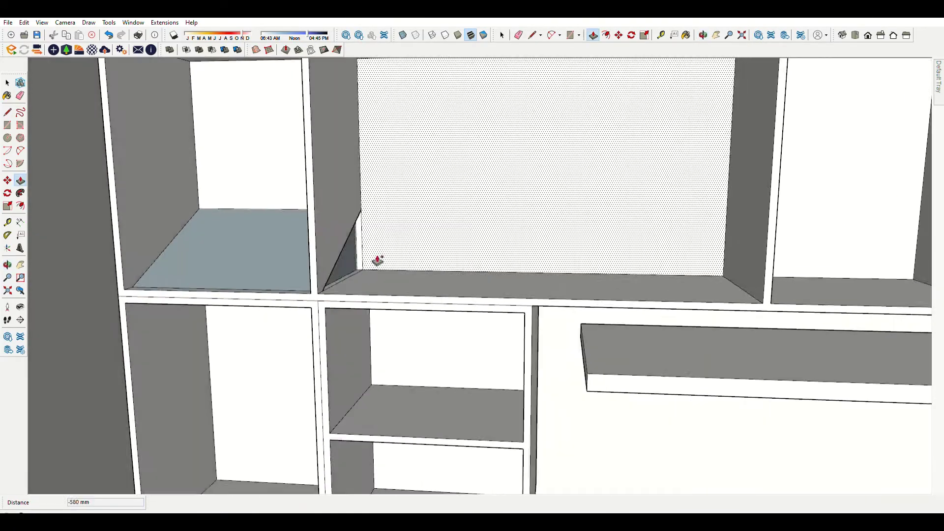
scroll(295, 238, "up", 4)
scroll(280, 312, "down", 4)
scroll(443, 221, "down", 3)
key("e")
scroll(541, 177, "down", 4)
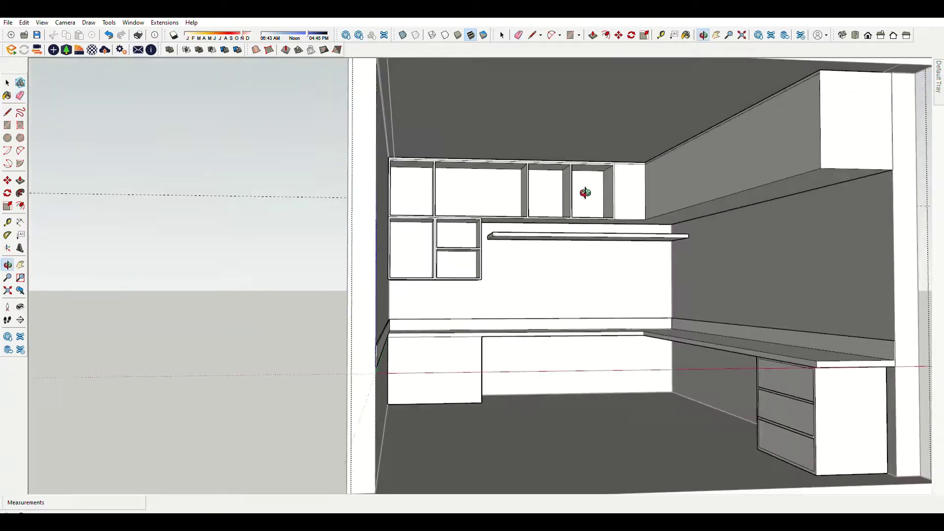
scroll(579, 259, "up", 3)
scroll(590, 246, "down", 4)
scroll(703, 223, "down", 2)
Place a Tape Measure guide from the right wall's edge to mark the cabinet outline.
scroll(639, 224, "up", 3)
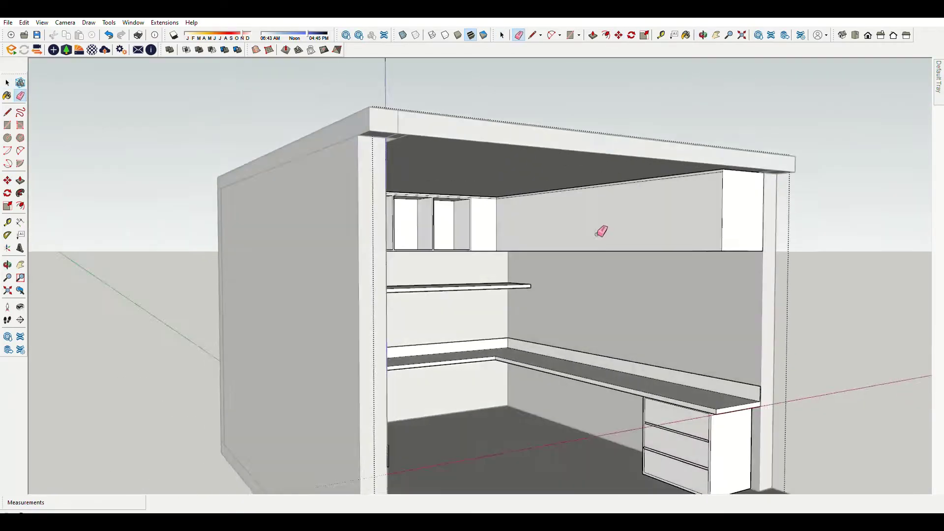
scroll(551, 226, "up", 4)
key("space")
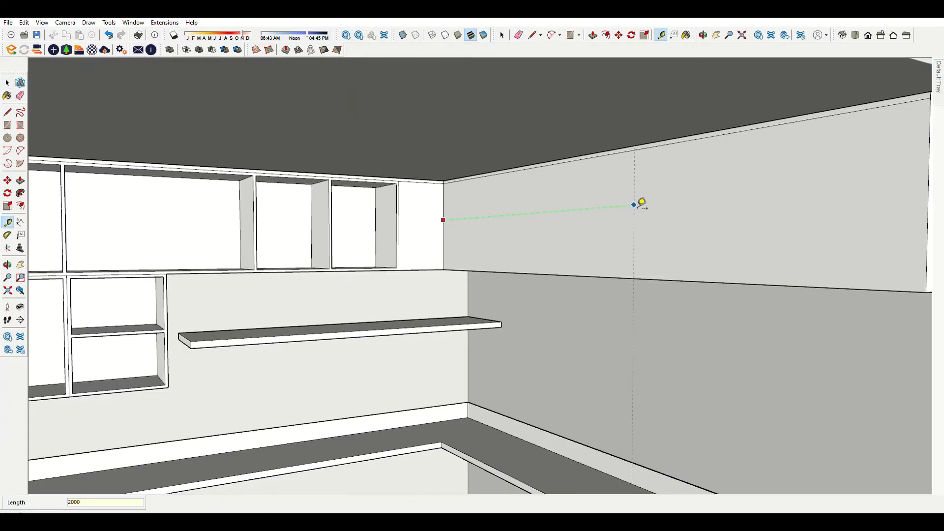
scroll(545, 203, "up", 1)
scroll(316, 295, "up", 2)
scroll(417, 295, "up", 2)
left_click(415, 297)
scroll(436, 290, "up", 2)
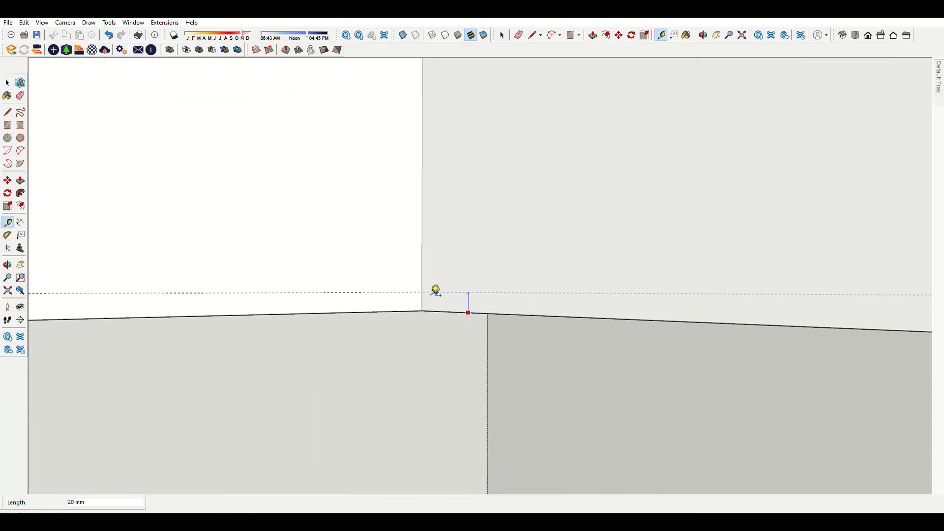
scroll(437, 290, "up", 1)
scroll(428, 295, "down", 6)
scroll(262, 162, "up", 2)
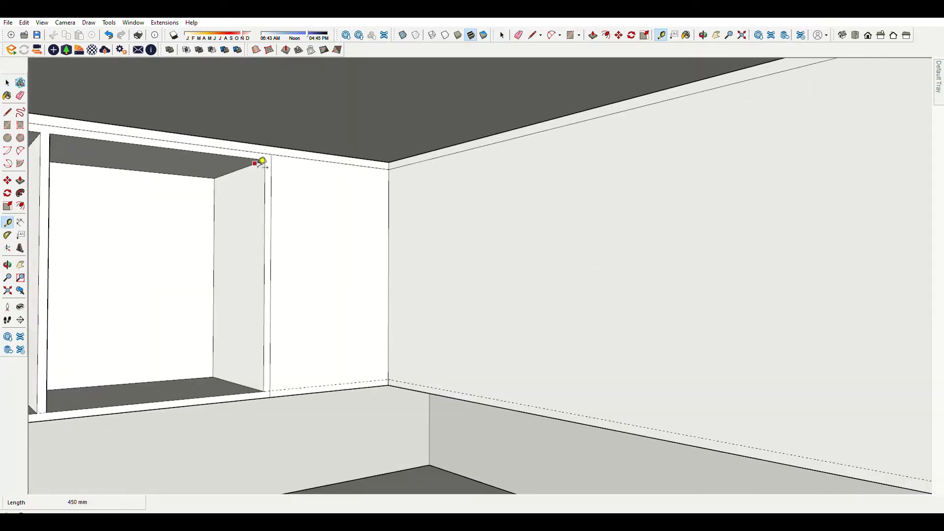
scroll(417, 377, "down", 3)
middle_click_drag(76, 225, 264, 264)
Draw a rectangle on the upper right wall starting from the guide corner.
key("r")
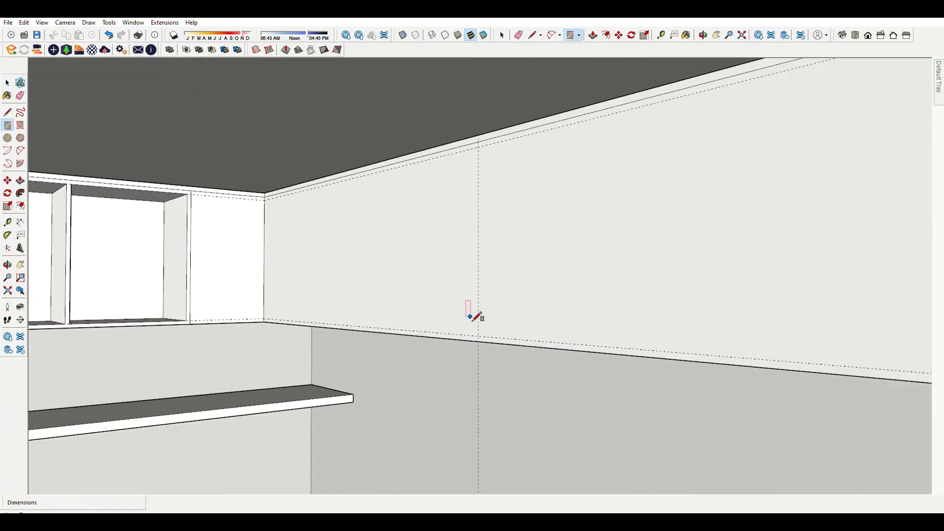
scroll(474, 316, "up", 2)
left_click(564, 379)
left_click(264, 190)
scroll(270, 190, "down", 2)
middle_click_drag(84, 348, 253, 331)
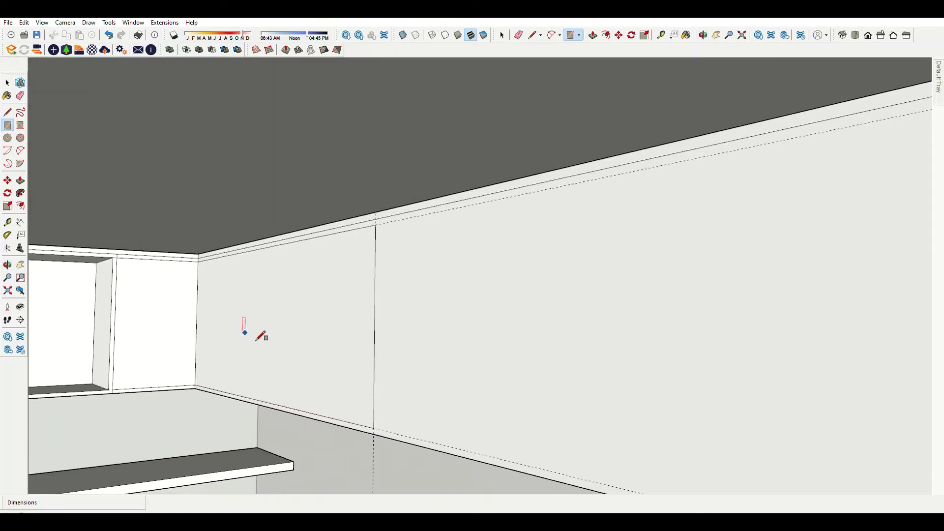
Extrude the wall rectangle 450 into the deep upper cabinet box.
key("p")
left_click(287, 353)
middle_click_drag(359, 344, 439, 327)
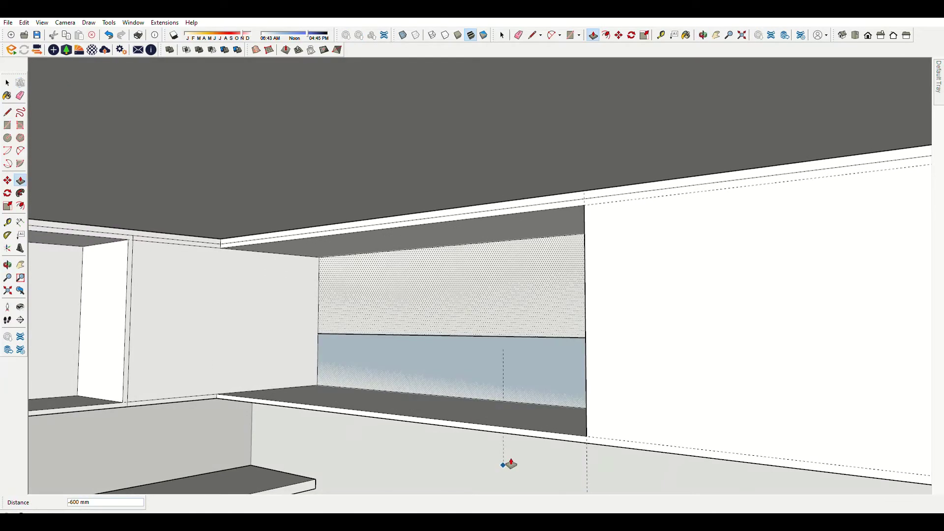
type("450")
key("Return")
key("e")
mouse_move(72, 352)
middle_mouse_down()
mouse_move(255, 227)
mouse_move(269, 310)
mouse_move(241, 370)
mouse_move(219, 297)
mouse_move(265, 310)
mouse_move(321, 242)
mouse_move(321, 262)
mouse_move(400, 287)
mouse_move(284, 311)
mouse_move(185, 234)
mouse_move(176, 432)
mouse_move(232, 238)
middle_mouse_up()
scroll(232, 238, "down", 10)
Draw a vertical divider line down the right-wall cabinet's front panel.
scroll(411, 236, "up", 10)
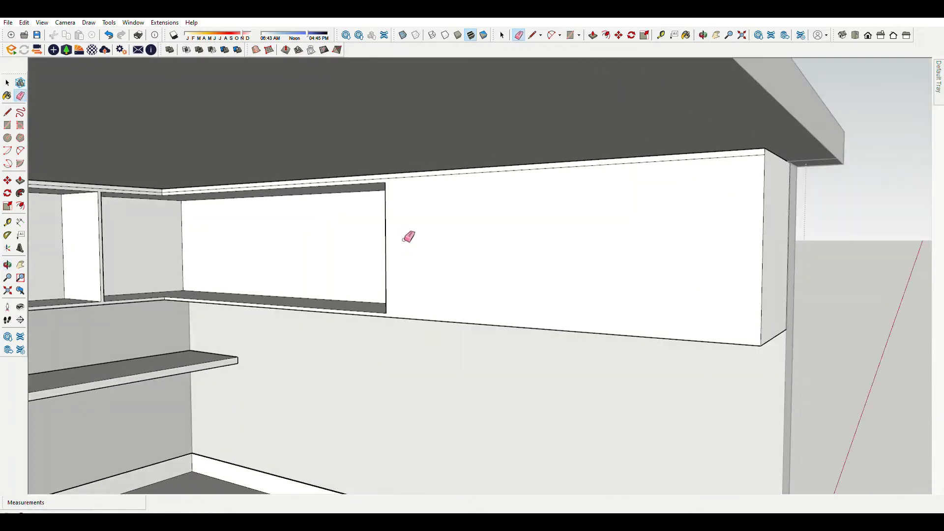
key("space")
key("m")
scroll(386, 224, "up", 2)
left_click(377, 174)
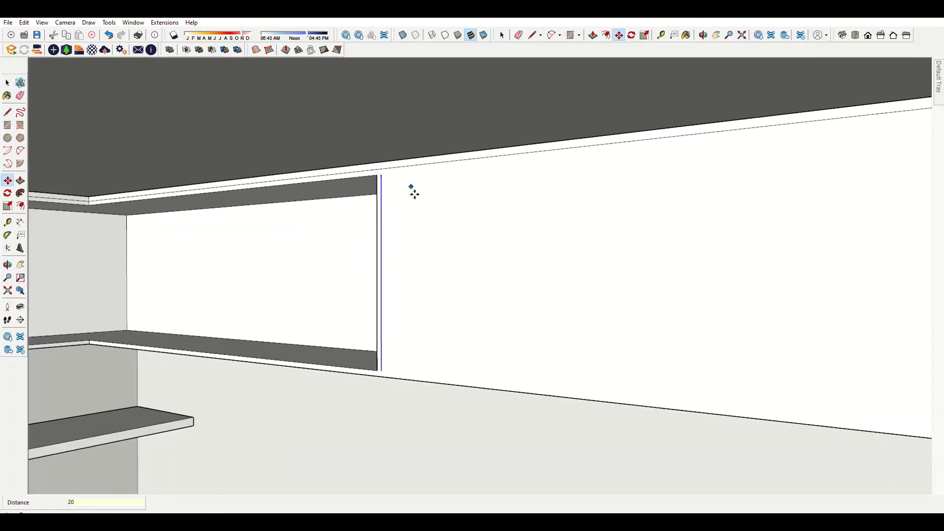
key("l")
left_click(381, 368)
scroll(389, 368, "down", 3)
left_click(319, 234)
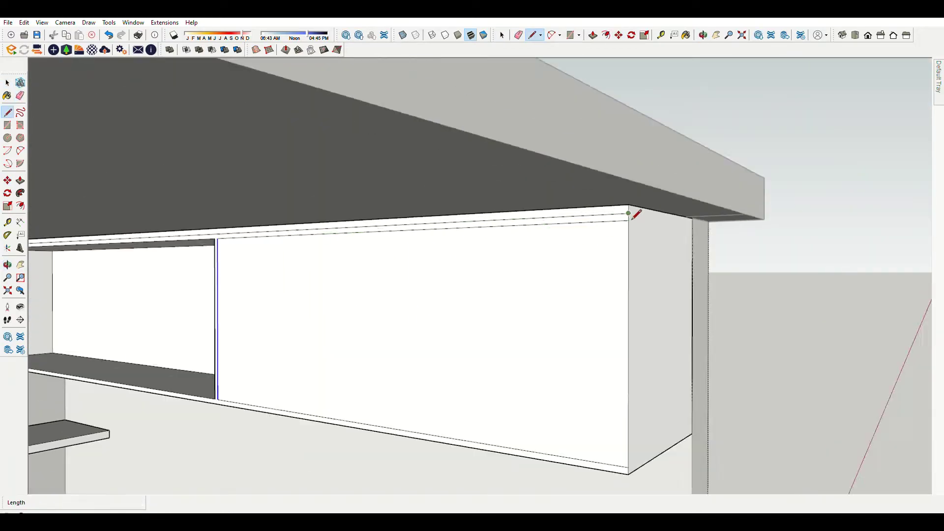
scroll(636, 211, "down", 5)
scroll(442, 301, "up", 5)
Place Tape Measure guides offset from the divider to mark a compartment.
key("t")
left_click(283, 280)
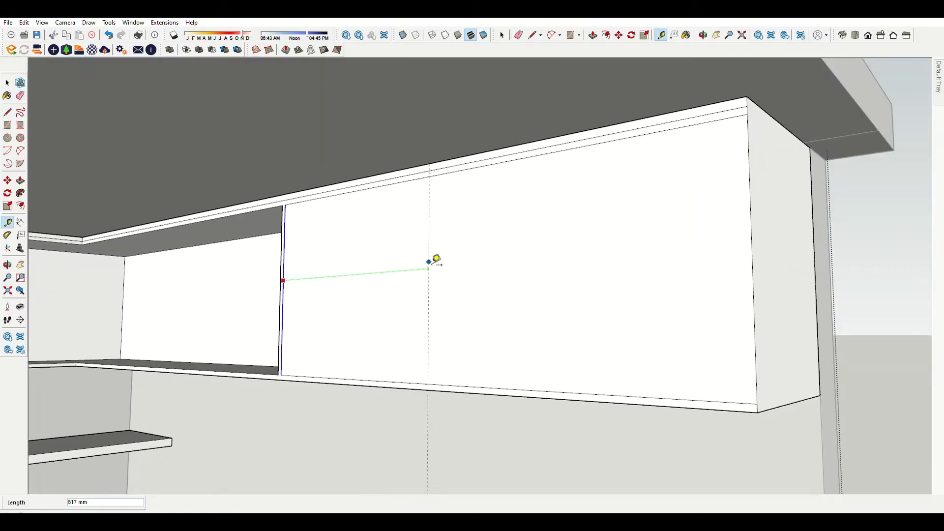
scroll(441, 257, "down", 3)
scroll(363, 274, "up", 5)
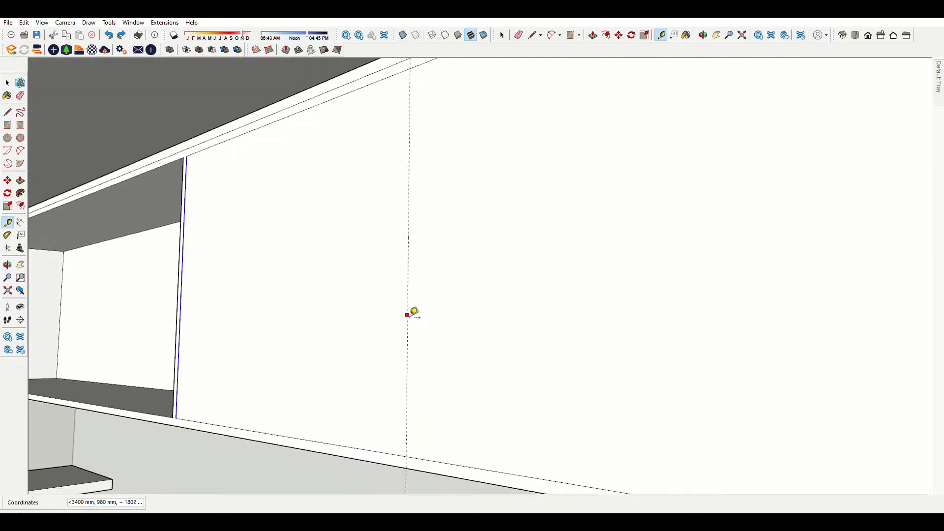
scroll(413, 324, "up", 2)
left_click(399, 311)
middle_click_drag(369, 319, 584, 355)
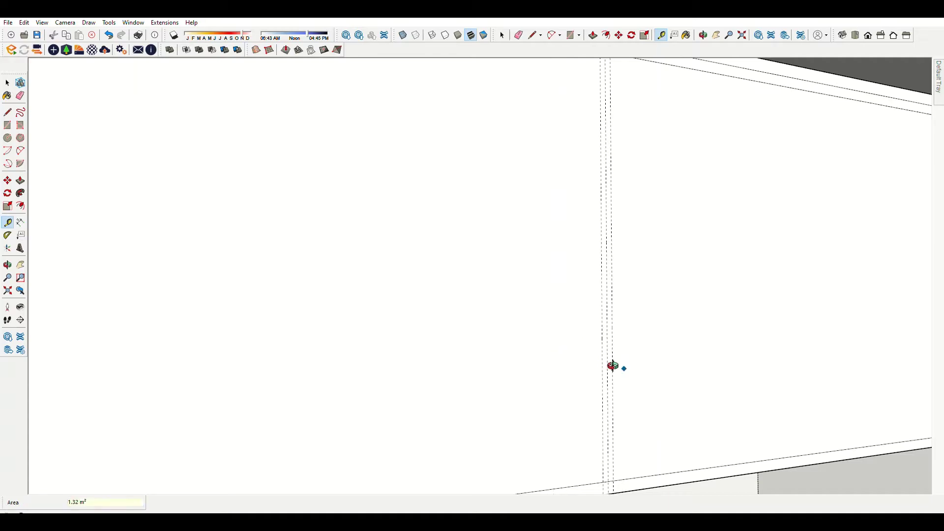
scroll(248, 406, "down", 5)
Draw a rectangle between the guides and push it in to open a cubby.
key("r")
left_click(99, 199)
key("p")
left_click_drag(196, 318, 307, 435)
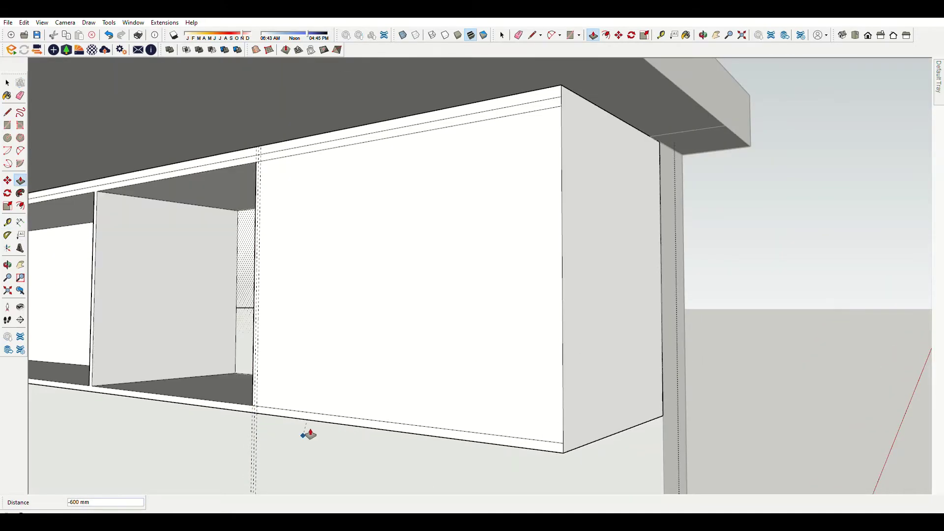
scroll(470, 300, "down", 5)
scroll(356, 253, "down", 5)
scroll(331, 228, "up", 5)
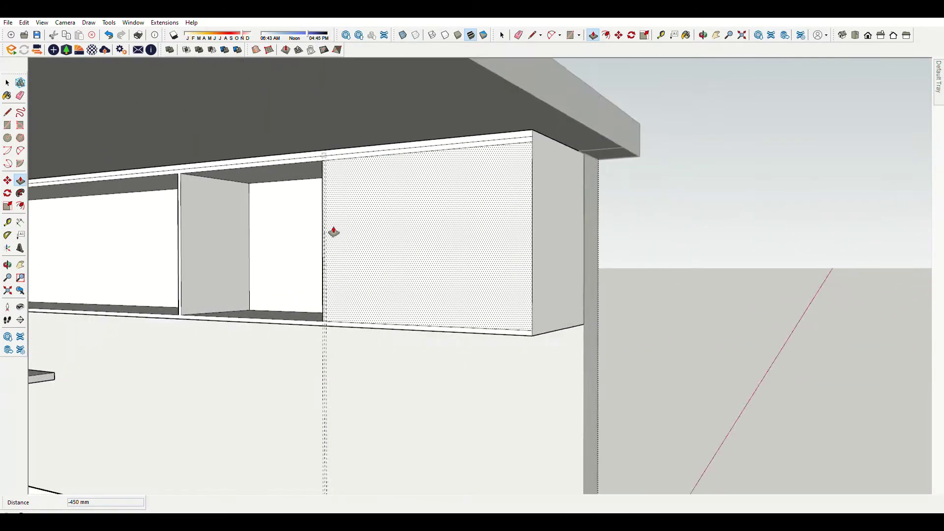
scroll(333, 236, "up", 2)
Push another front panel back -600 mm, completing the row of cubbies.
key("t")
scroll(397, 232, "down", 3)
scroll(474, 217, "up", 1)
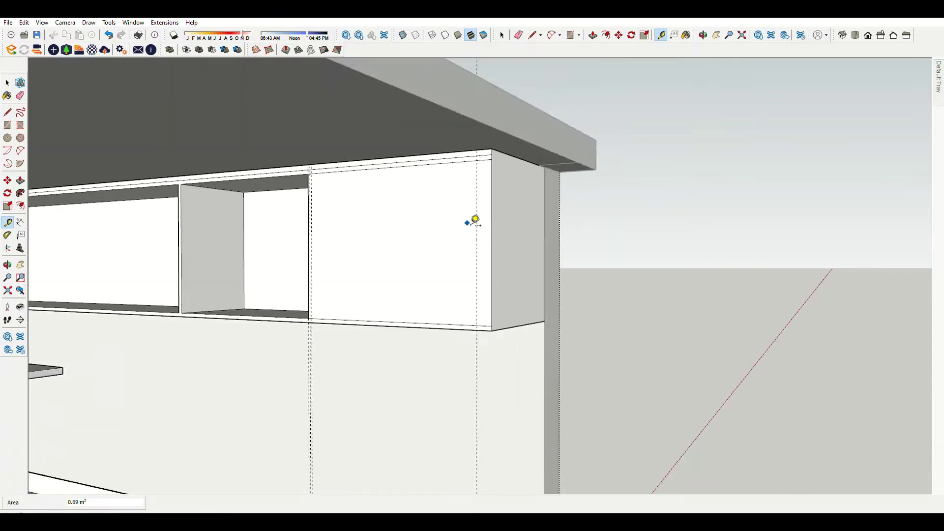
key("r")
scroll(279, 345, "up", 5)
key("p")
scroll(270, 337, "down", 5)
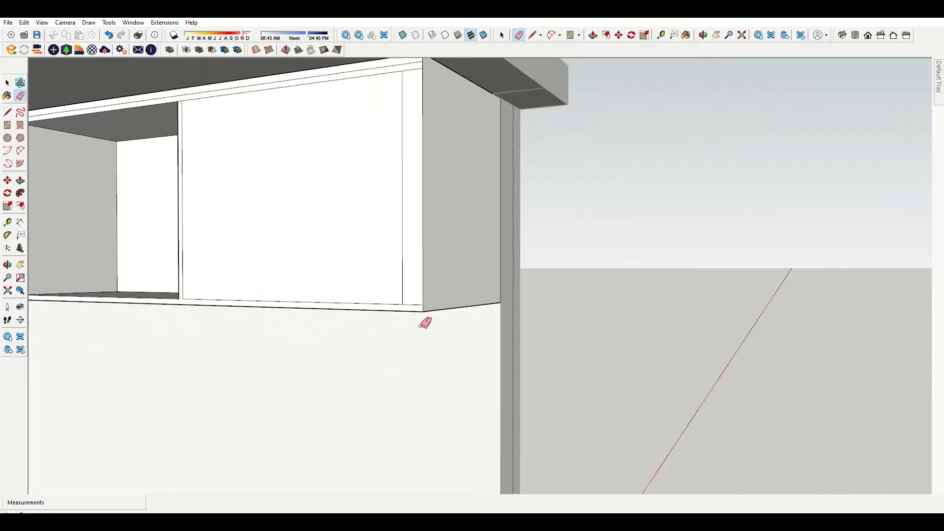
type("-600")
key("Return")
scroll(401, 326, "down", 2)
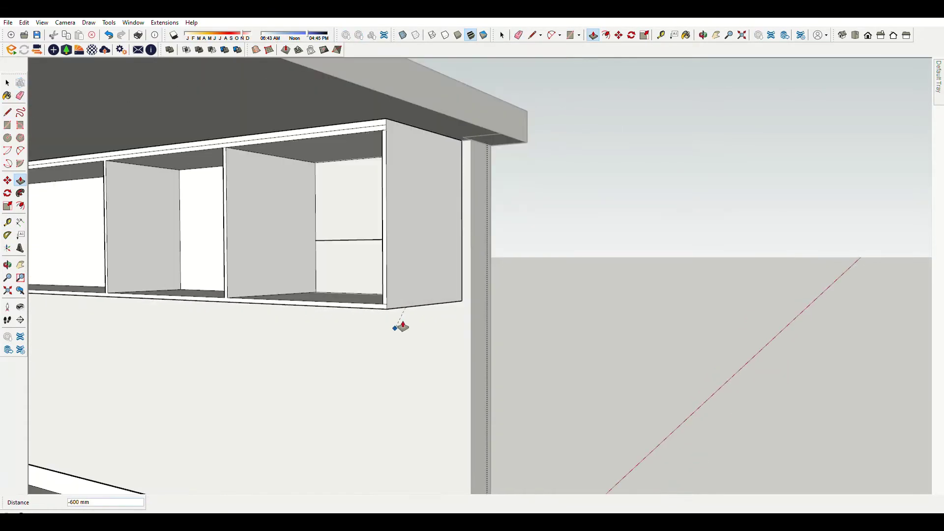
mouse_move(394, 324)
middle_mouse_down()
mouse_move(390, 143)
mouse_move(424, 263)
mouse_move(398, 314)
mouse_move(330, 312)
mouse_move(323, 341)
middle_mouse_up()
scroll(330, 313, "down", 6)
Orbit the room to the front view and down toward the desk corner floor.
scroll(375, 278, "up", 5)
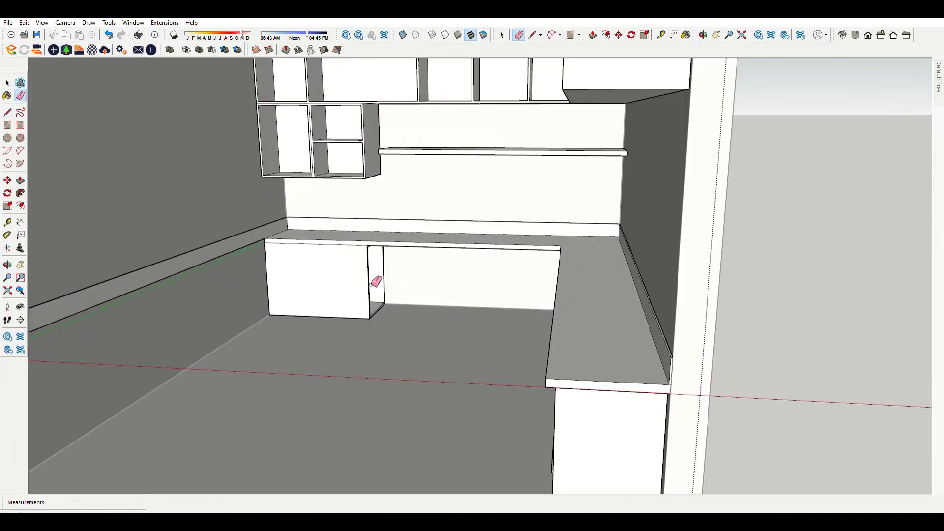
scroll(363, 298, "down", 4)
key("e")
key("t")
scroll(364, 290, "up", 5)
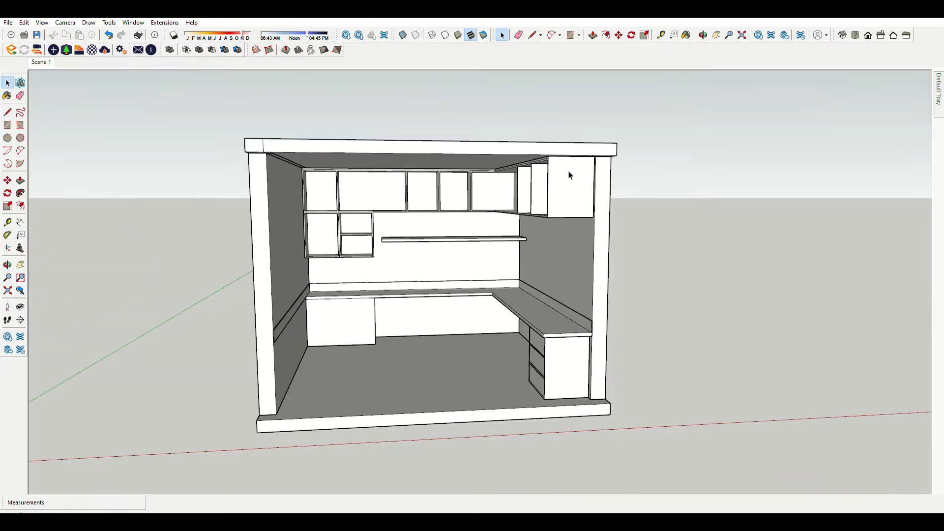
scroll(508, 310, "up", 4)
scroll(418, 352, "up", 3)
middle_click_drag(418, 352, 274, 392)
scroll(443, 184, "up", 3)
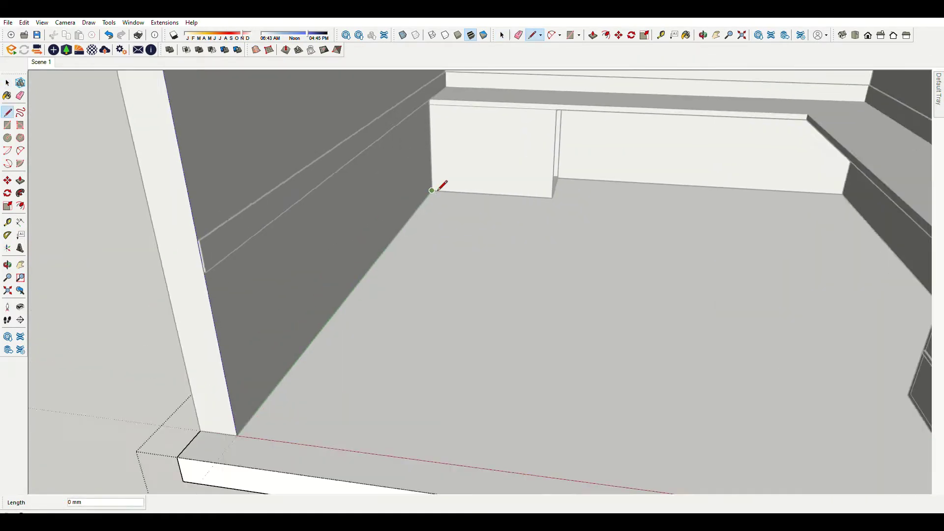
scroll(405, 307, "down", 4)
key("d")
scroll(464, 247, "up", 4)
scroll(400, 291, "down", 4)
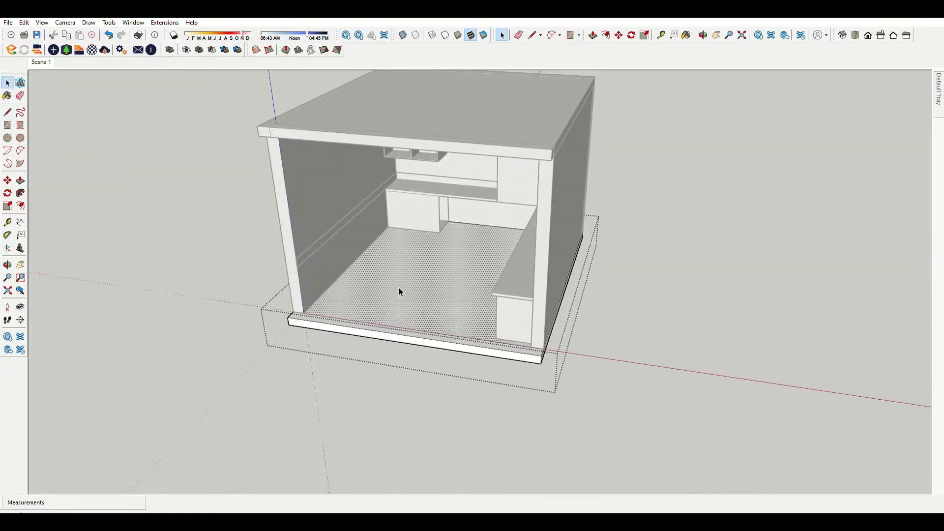
scroll(583, 264, "up", 5)
middle_click_drag(583, 263, 556, 272)
scroll(546, 266, "up", 5)
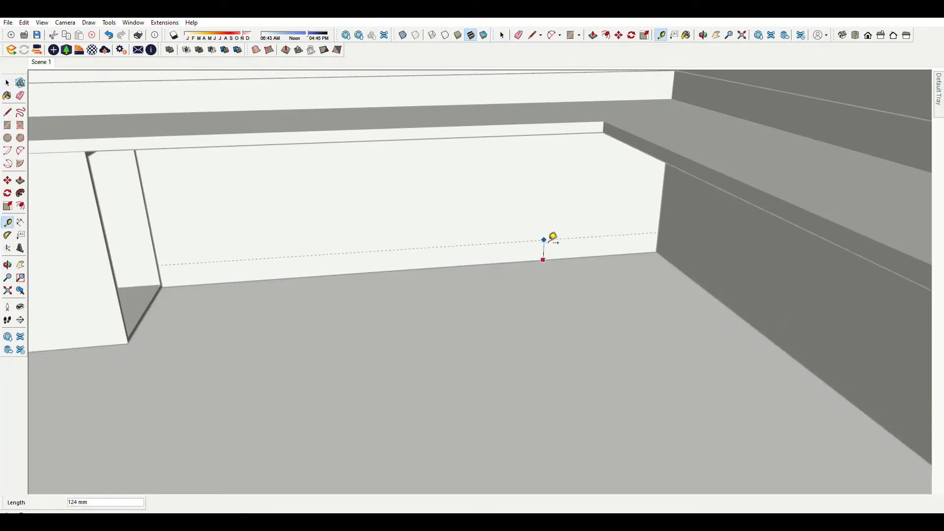
Draw a thin baseboard strip rectangle along the bottom of the wall.
key("r")
scroll(541, 255, "down", 5)
scroll(255, 253, "up", 5)
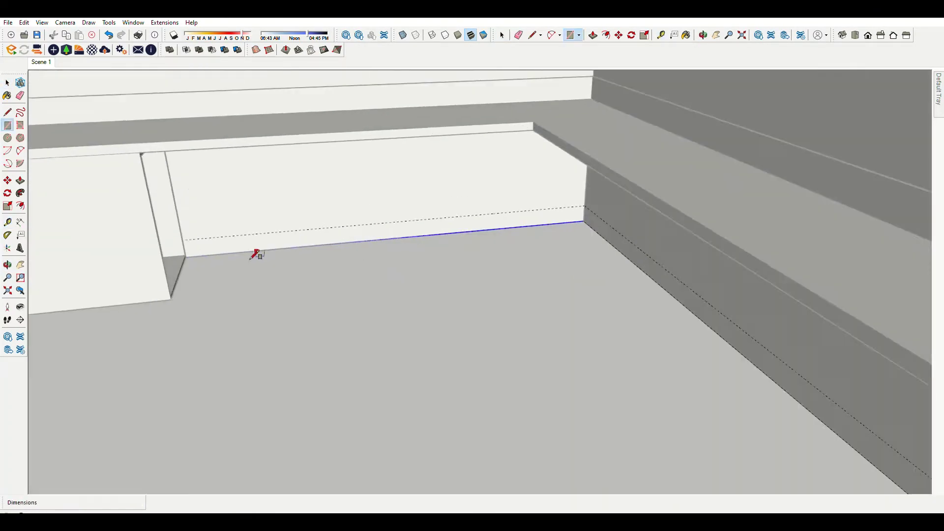
scroll(255, 252, "up", 3)
left_click(168, 236)
scroll(168, 236, "down", 3)
left_click(625, 197)
key("space")
scroll(493, 223, "down", 2)
mouse_move(493, 223)
middle_mouse_down()
mouse_move(486, 312)
mouse_move(542, 217)
mouse_move(434, 302)
middle_mouse_up()
Push/Pull the strip into a baseboard along the right wall.
key("p")
scroll(531, 232, "up", 3)
scroll(306, 242, "up", 3)
middle_click_drag(260, 184, 665, 235)
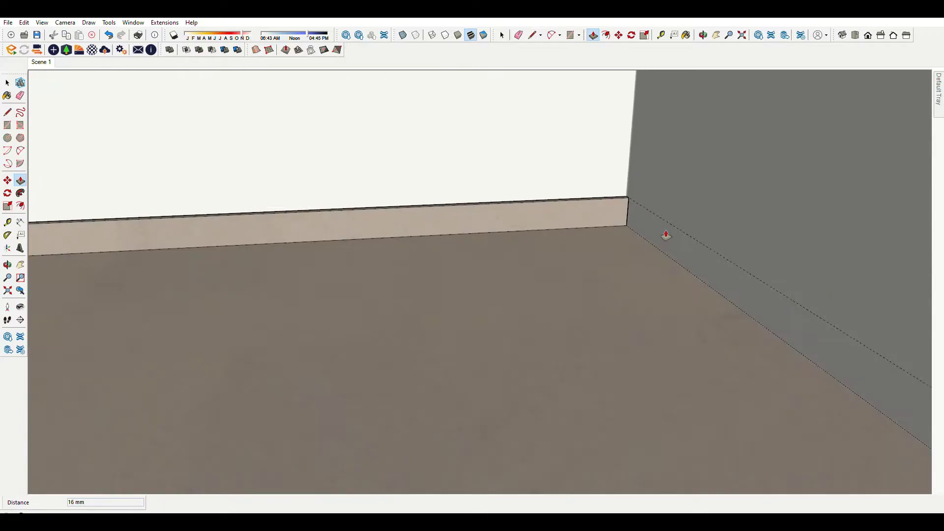
left_click(625, 197)
scroll(634, 206, "down", 3)
scroll(638, 263, "up", 3)
scroll(813, 270, "down", 3)
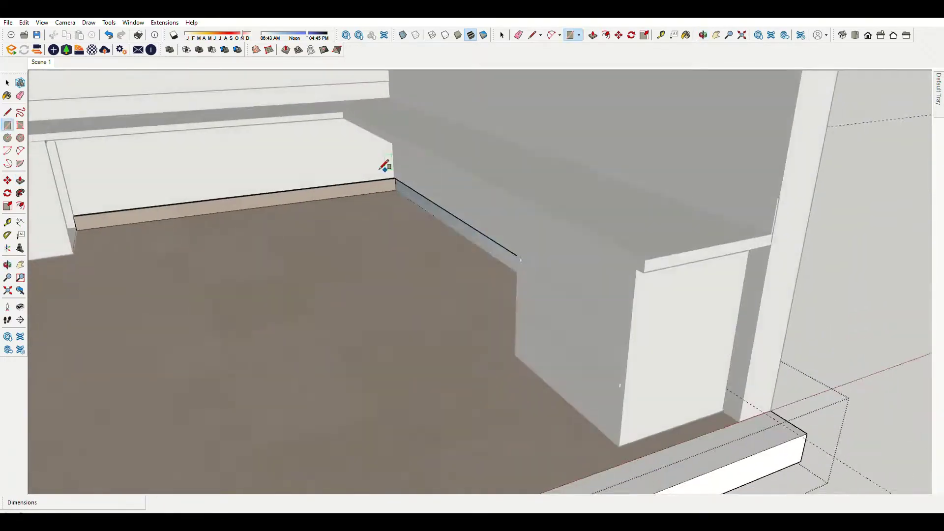
Extrude the baseboard strip in front of the cabinet and check the whole room.
key("p")
scroll(455, 238, "up", 3)
scroll(424, 216, "down", 3)
mouse_move(426, 186)
middle_mouse_down()
mouse_move(488, 244)
mouse_move(389, 253)
middle_mouse_up()
key("space")
middle_click_drag(437, 364, 403, 217)
scroll(403, 218, "up", 2)
key("t")
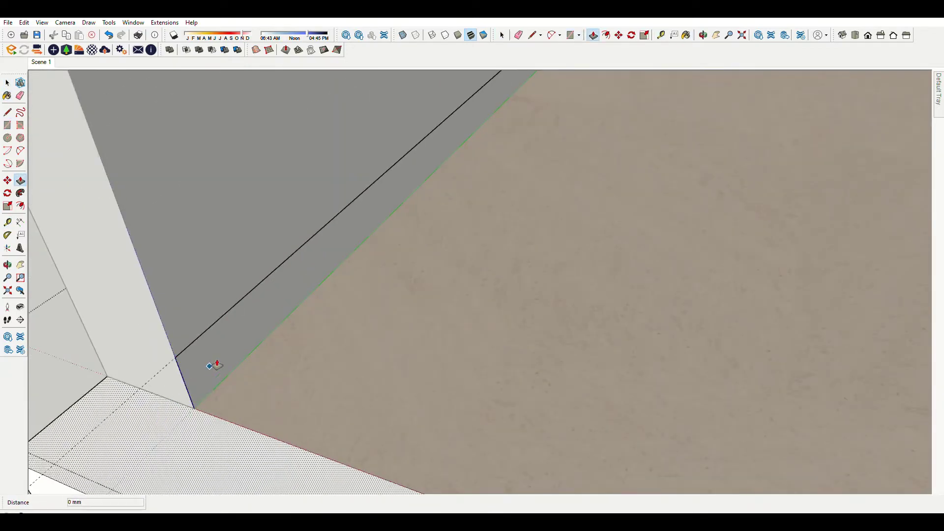
scroll(241, 357, "down", 5)
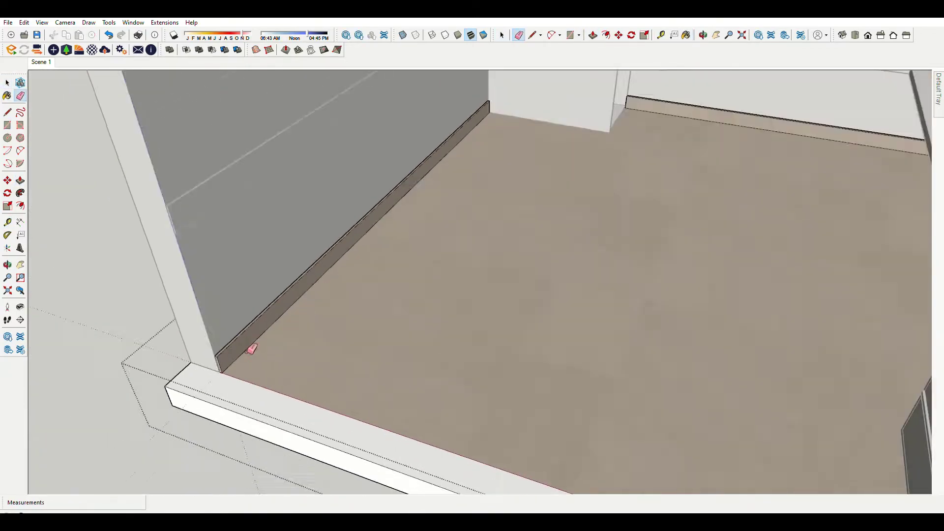
middle_click_drag(253, 347, 600, 394)
scroll(495, 221, "up", 2)
key("space")
scroll(495, 221, "up", 3)
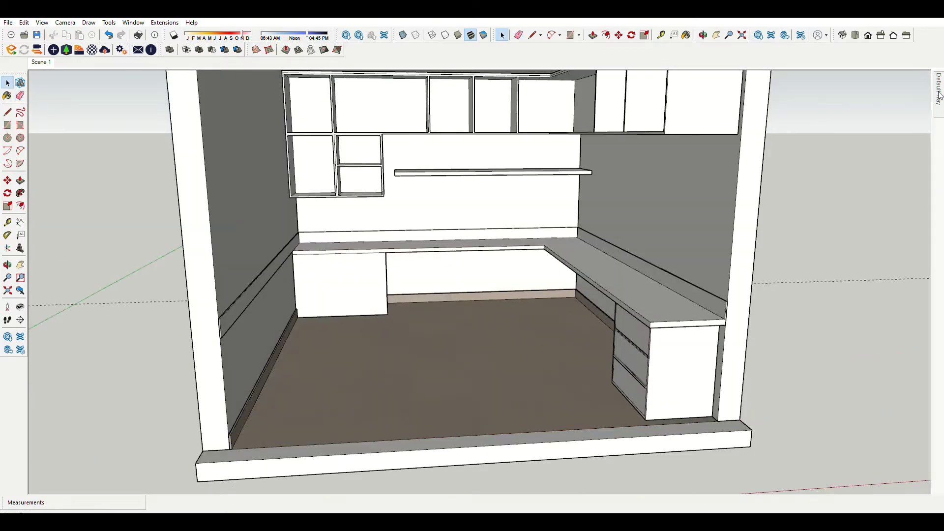
left_click(939, 96)
key("e")
middle_click_drag(737, 246, 689, 305)
scroll(694, 309, "up", 3)
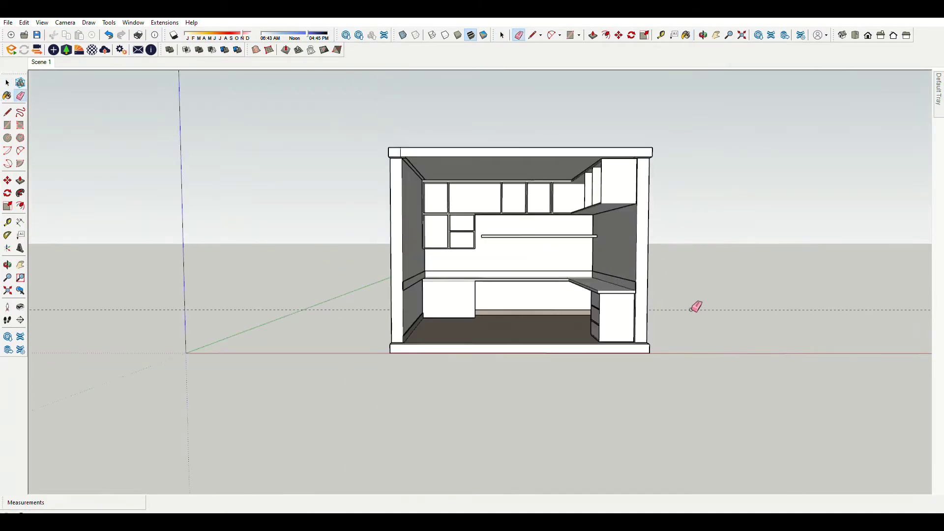
key("b")
scroll(563, 236, "up", 2)
scroll(464, 201, "up", 3)
scroll(432, 175, "up", 3)
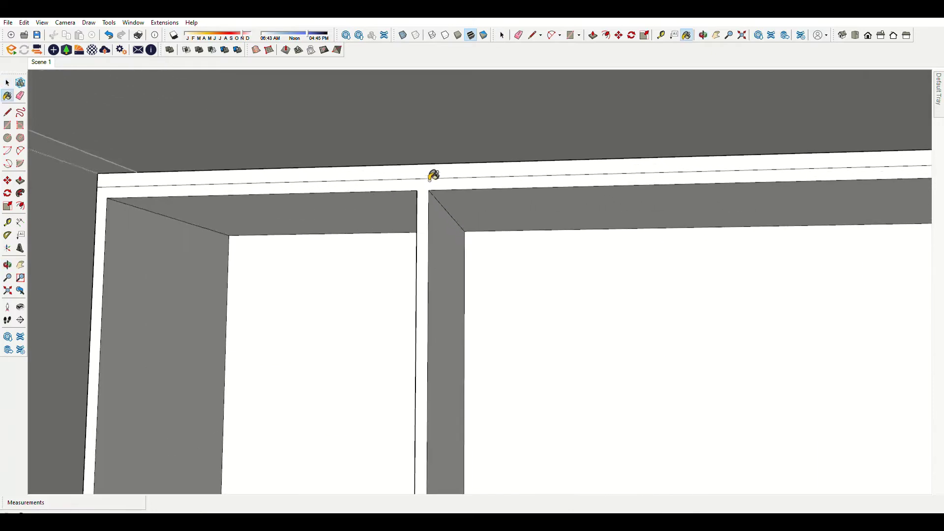
scroll(429, 161, "down", 2)
scroll(526, 224, "down", 3)
scroll(605, 326, "down", 3)
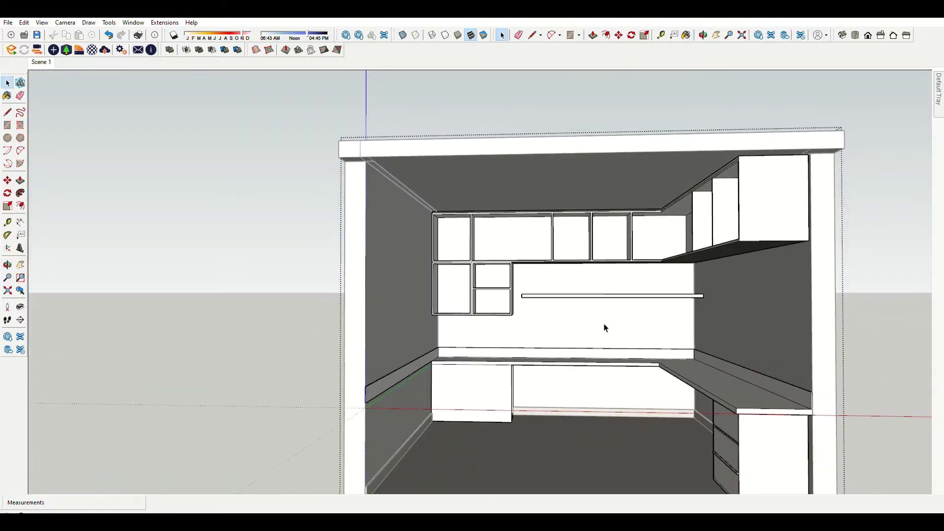
middle_click_drag(605, 326, 462, 236)
key("space")
scroll(485, 282, "up", 5)
scroll(458, 282, "down", 5)
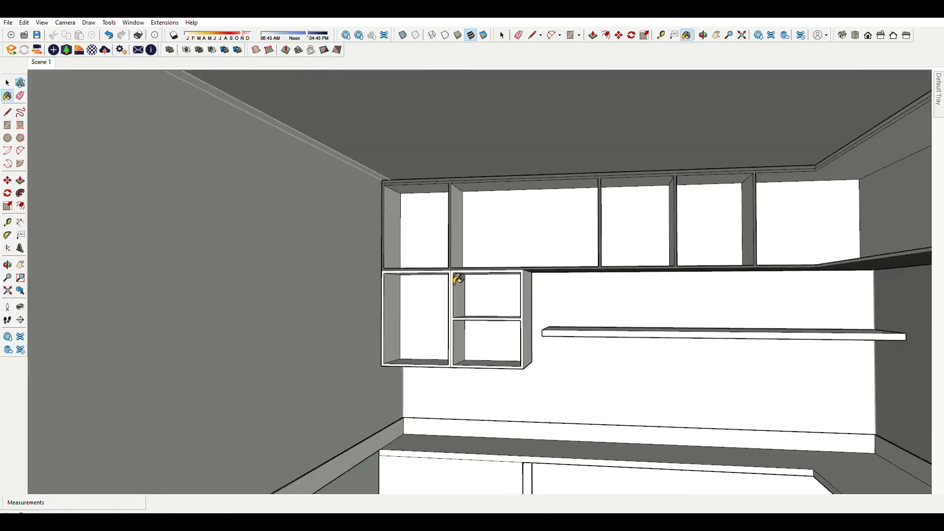
scroll(468, 242, "up", 2)
scroll(495, 289, "down", 1)
scroll(751, 178, "down", 3)
scroll(751, 178, "up", 3)
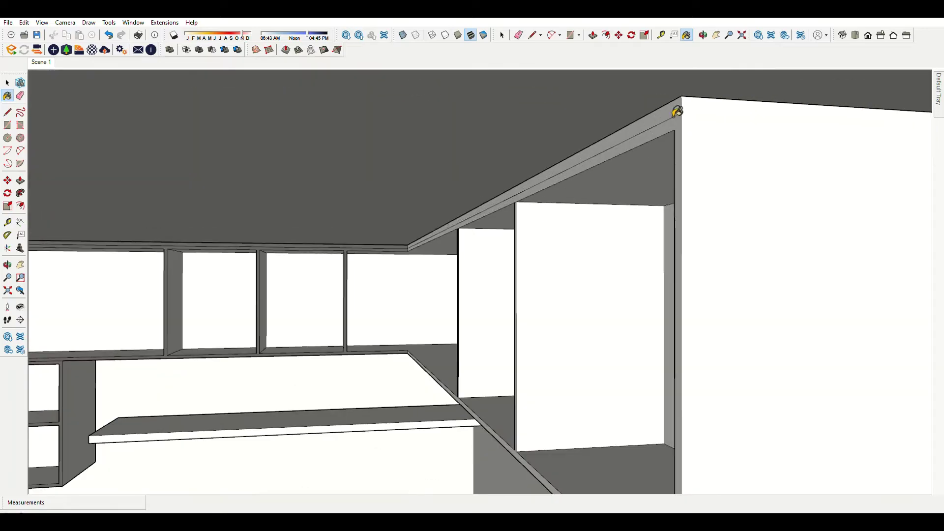
scroll(565, 268, "down", 4)
scroll(592, 300, "down", 2)
middle_click_drag(593, 299, 513, 271)
scroll(513, 271, "up", 3)
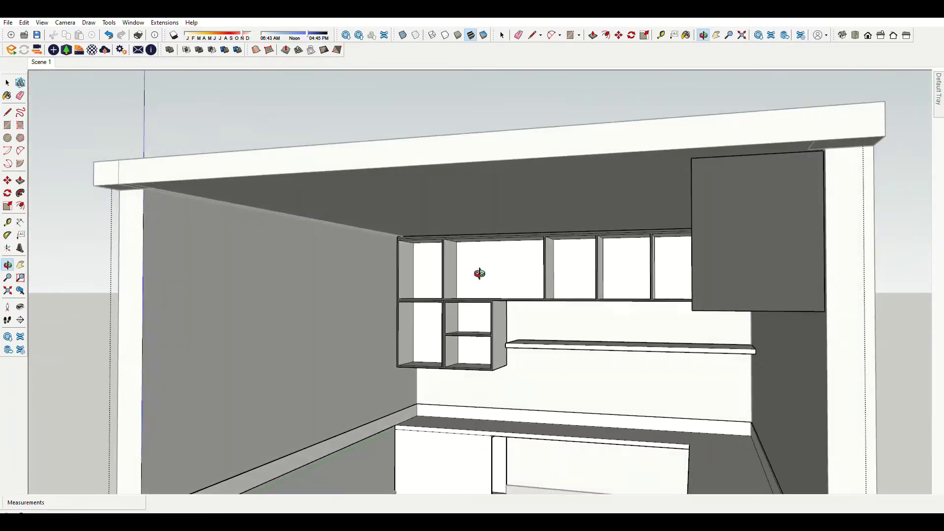
scroll(481, 274, "up", 2)
scroll(541, 337, "down", 3)
scroll(558, 322, "up", 4)
scroll(596, 326, "down", 4)
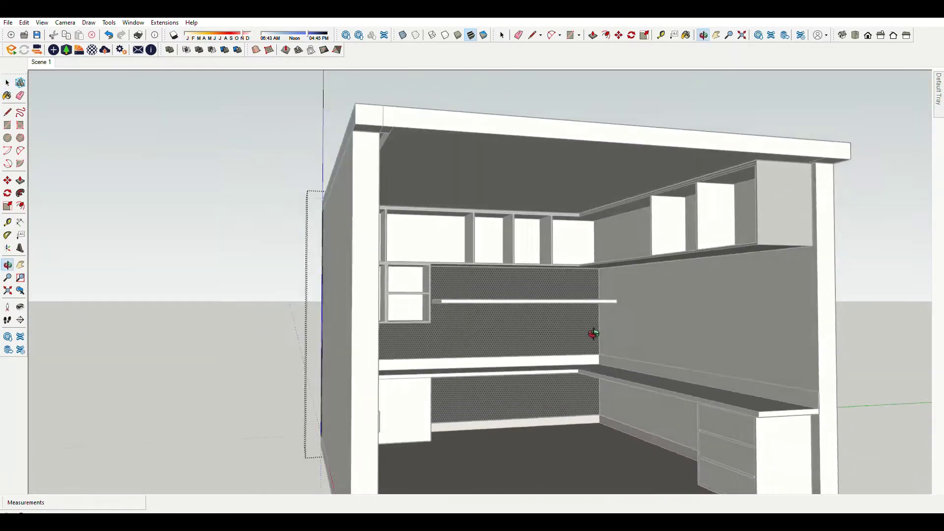
scroll(476, 382, "up", 3)
scroll(529, 358, "down", 3)
scroll(313, 316, "up", 2)
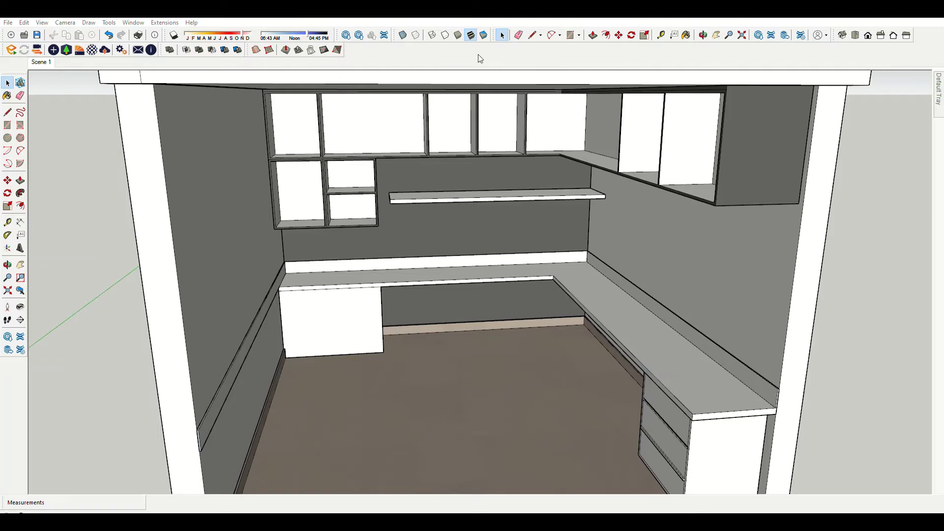
scroll(434, 307, "down", 3)
Take the Paint Bucket with a dark wood material and view the drawer cabinet.
middle_click_drag(433, 307, 570, 295)
scroll(582, 364, "up", 4)
key("b")
scroll(582, 364, "up", 2)
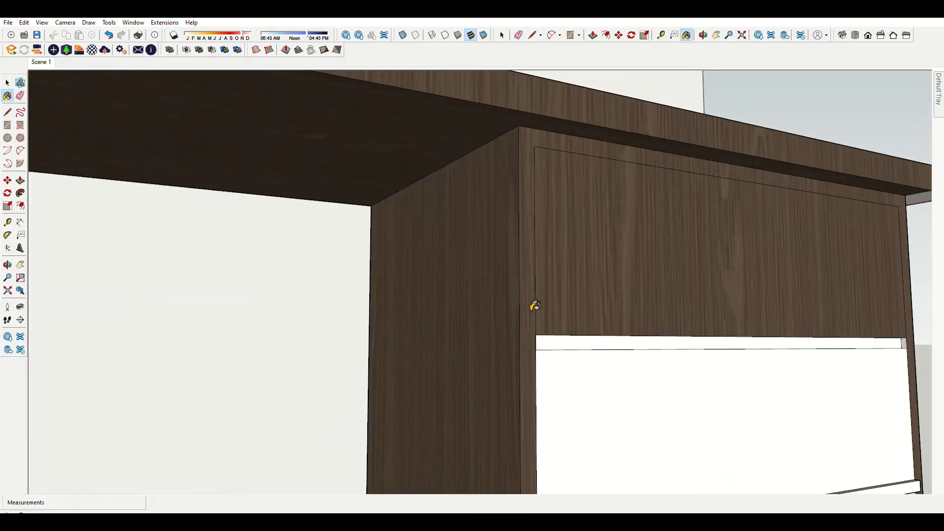
middle_click_drag(535, 305, 537, 327)
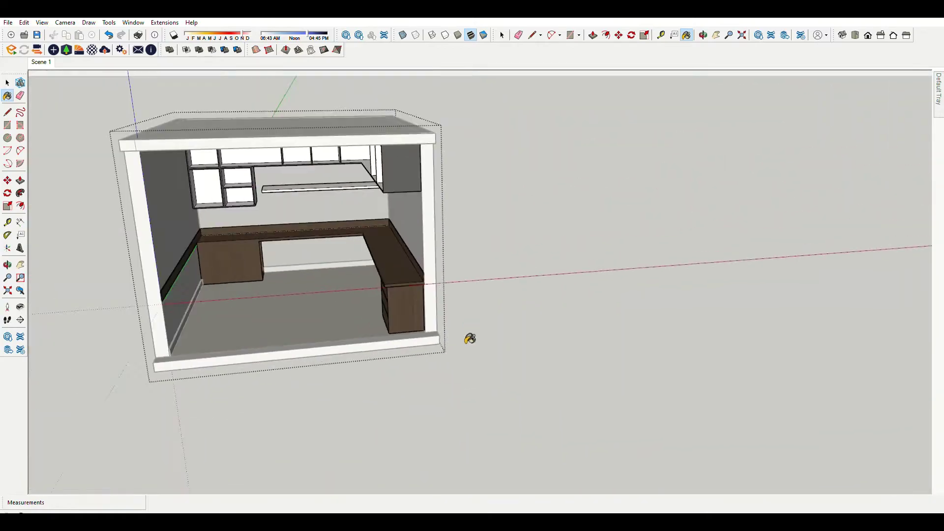
scroll(337, 253, "up", 5)
scroll(301, 236, "up", 3)
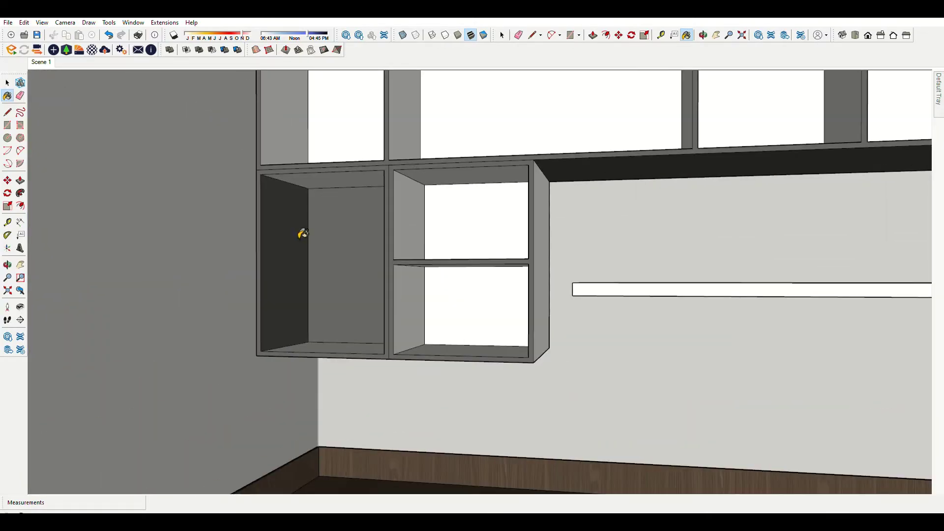
scroll(358, 374, "down", 1)
mouse_move(337, 127)
middle_mouse_down()
mouse_move(432, 110)
mouse_move(506, 243)
mouse_move(289, 223)
mouse_move(377, 262)
middle_mouse_up()
scroll(467, 178, "up", 3)
Orbit around the room and ceiling toward the upper corner cabinets.
middle_click_drag(467, 179, 512, 247)
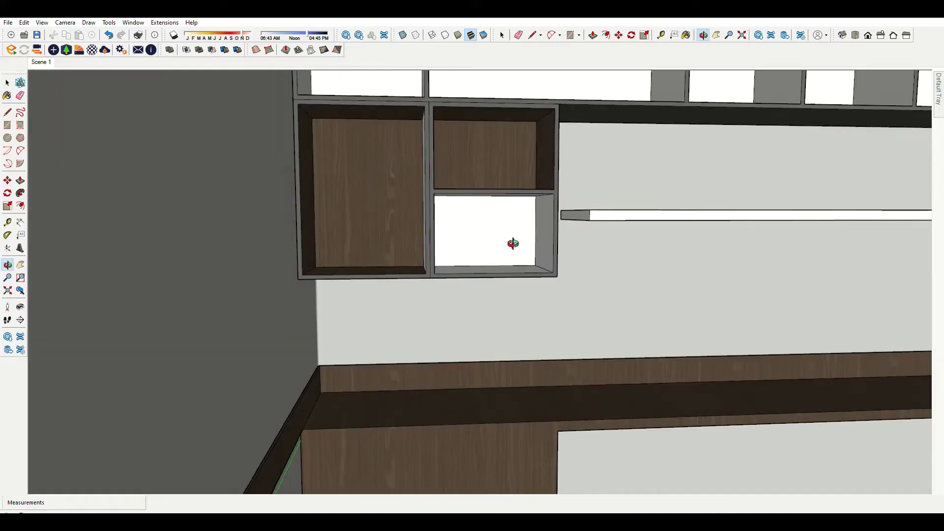
scroll(564, 152, "down", 5)
scroll(564, 105, "up", 5)
middle_click_drag(364, 166, 580, 246)
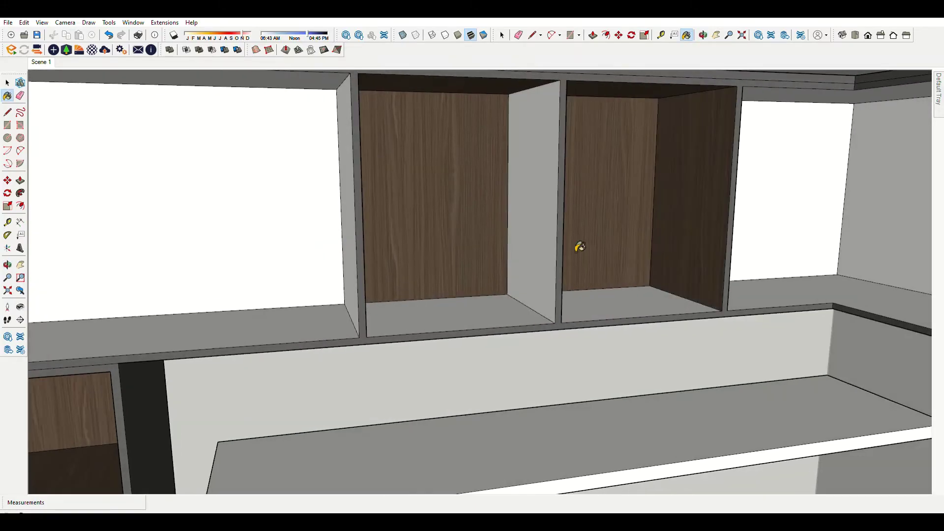
scroll(432, 310, "down", 2)
scroll(478, 259, "down", 3)
middle_click_drag(478, 260, 656, 246)
scroll(656, 246, "up", 3)
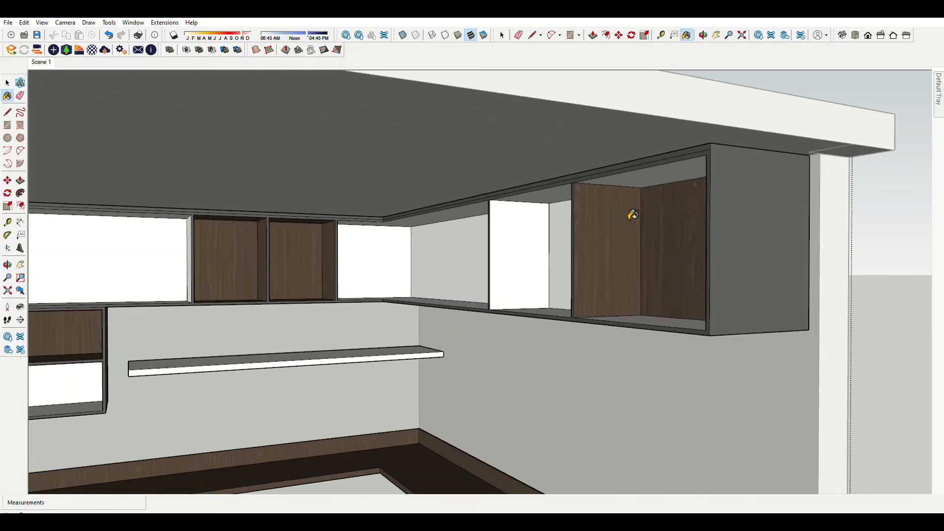
scroll(617, 217, "up", 2)
Apply the walnut wood finish inside the middle upper cabinet compartment.
left_click(519, 201)
scroll(639, 385, "down", 5)
scroll(658, 268, "up", 4)
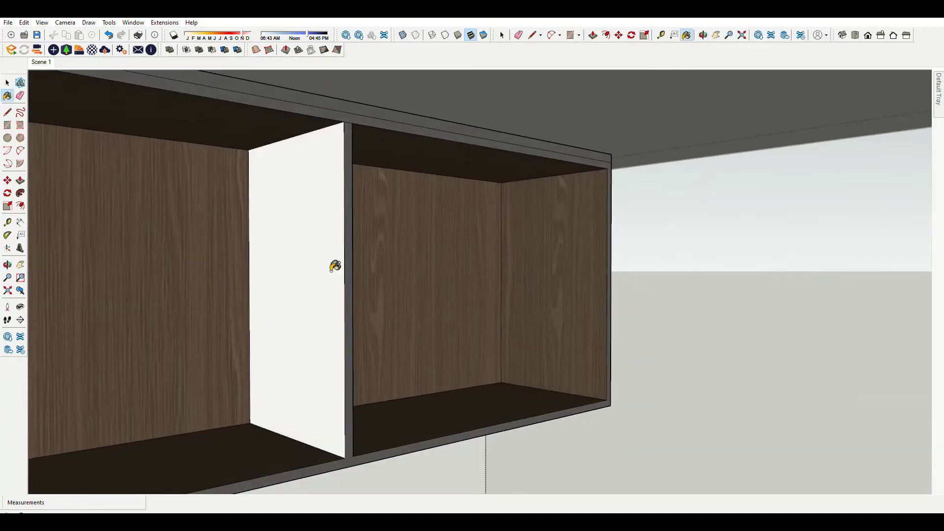
scroll(330, 267, "down", 5)
middle_click_drag(397, 263, 276, 282)
scroll(277, 283, "down", 3)
From an elevated corner view, extrude a thin upright panel beside the L-desk end.
scroll(277, 282, "down", 5)
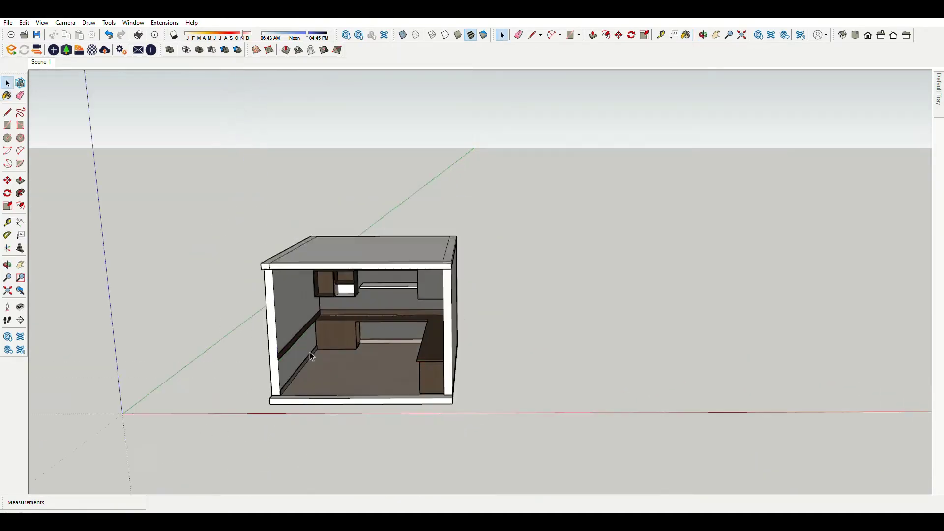
scroll(277, 283, "up", 1)
key("space")
mouse_move(435, 320)
middle_mouse_down()
mouse_move(453, 290)
mouse_move(559, 297)
mouse_move(484, 364)
middle_mouse_up()
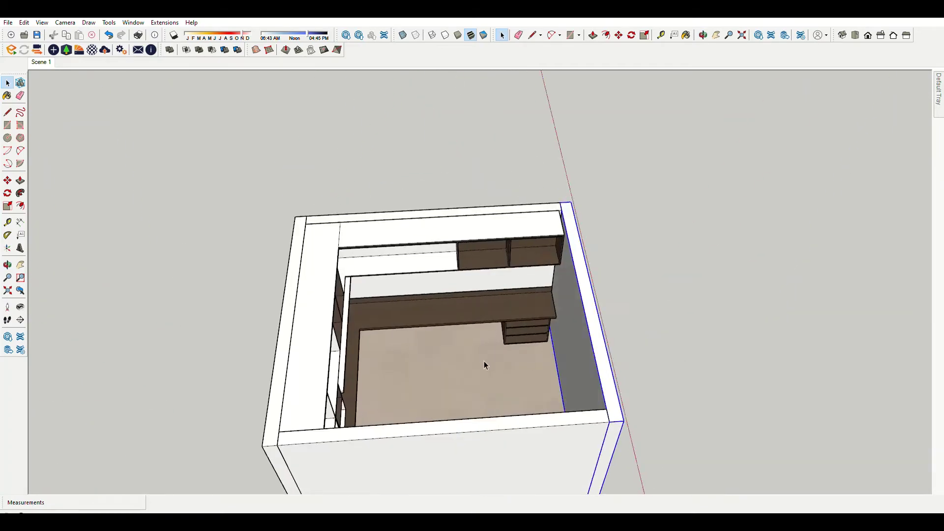
scroll(484, 364, "up", 5)
key("m")
scroll(592, 338, "down", 5)
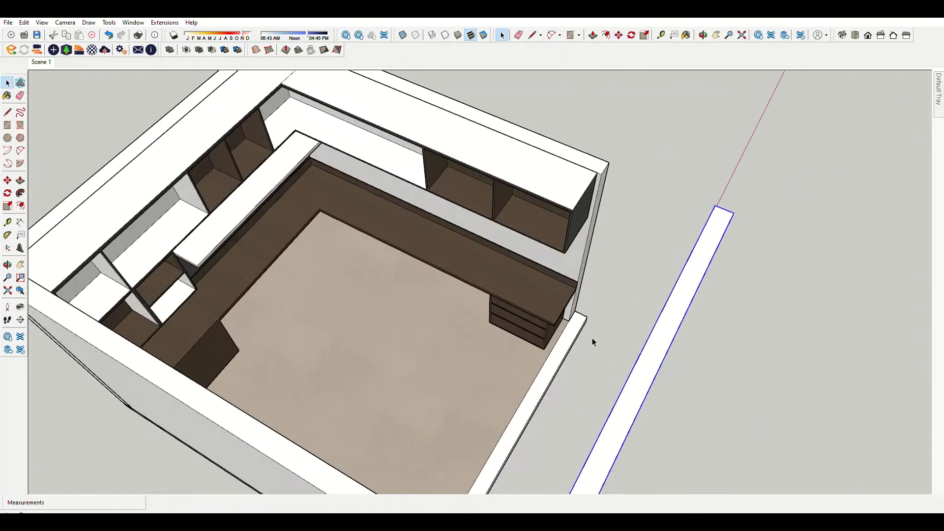
scroll(589, 327, "up", 5)
key("t")
scroll(691, 357, "down", 3)
key("p")
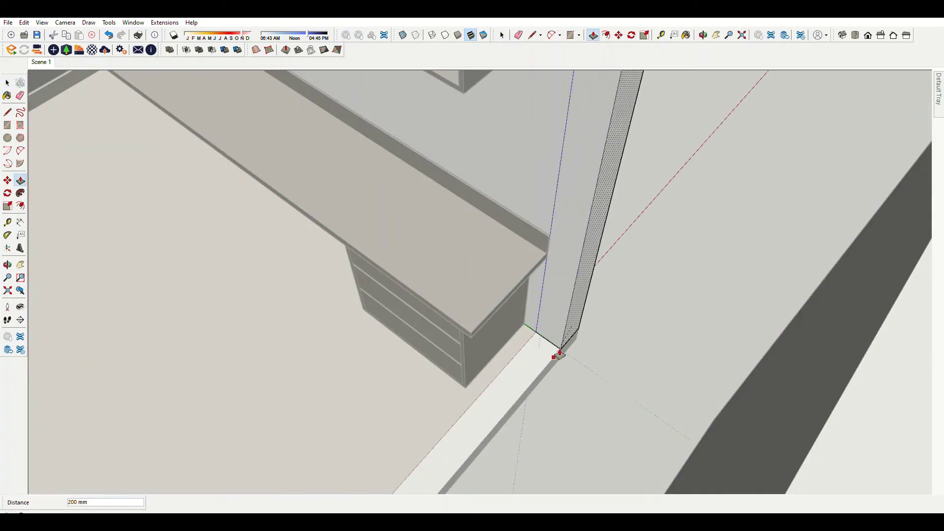
mouse_move(554, 354)
middle_mouse_down()
mouse_move(344, 293)
mouse_move(463, 332)
middle_mouse_up()
Orbit around the new desk-end panel to see the whole desk corner.
scroll(493, 357, "up", 2)
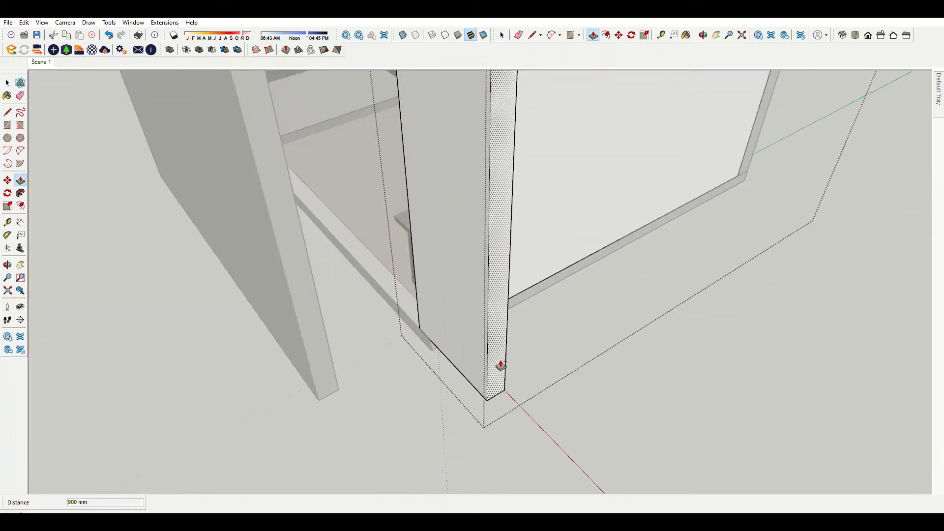
mouse_move(285, 240)
middle_mouse_down()
mouse_move(491, 154)
mouse_move(438, 155)
mouse_move(569, 270)
mouse_move(478, 269)
middle_mouse_up()
key("space")
mouse_move(580, 273)
middle_mouse_down()
mouse_move(331, 270)
mouse_move(379, 327)
middle_mouse_up()
key("space")
scroll(466, 219, "down", 5)
middle_click_drag(466, 219, 494, 170)
scroll(520, 252, "up", 3)
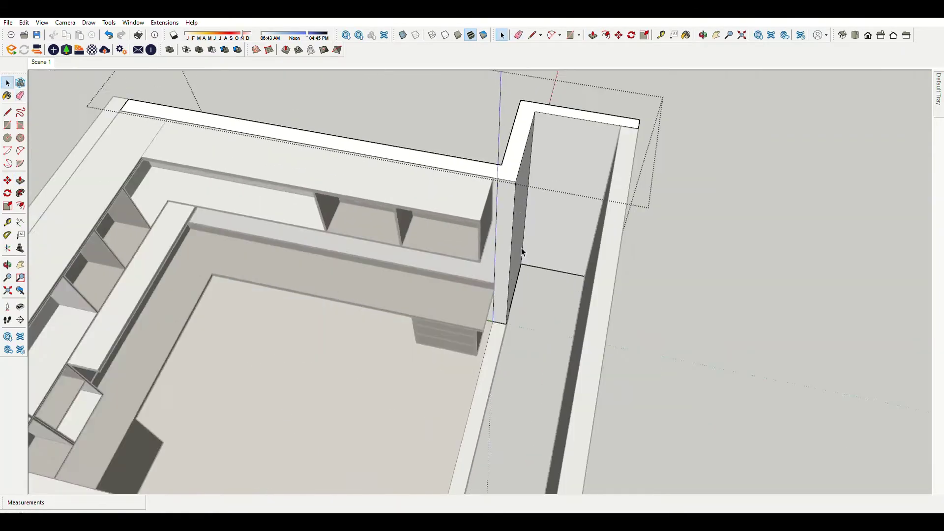
Place a Tape Measure guide on the corner panel.
key("t")
scroll(628, 164, "up", 5)
scroll(472, 172, "down", 3)
scroll(511, 146, "up", 3)
left_click(552, 154)
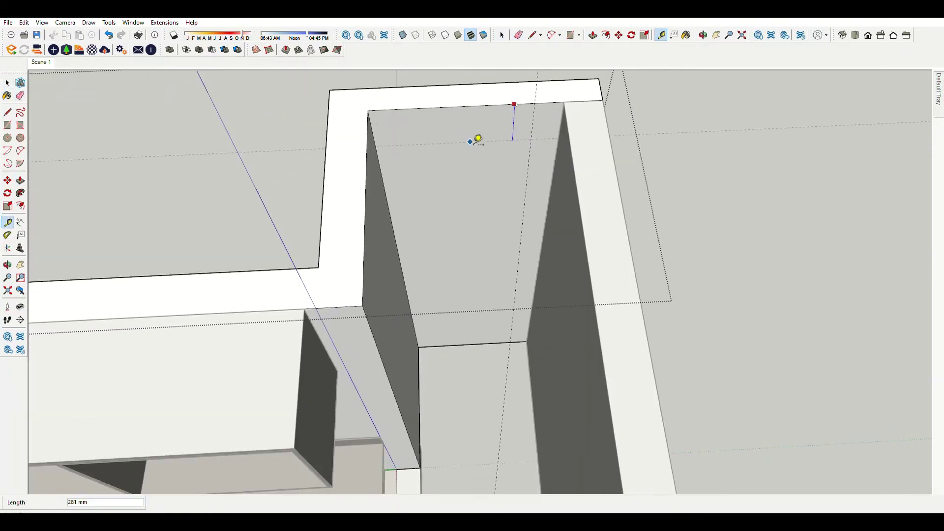
scroll(514, 323, "down", 5)
scroll(467, 337, "up", 5)
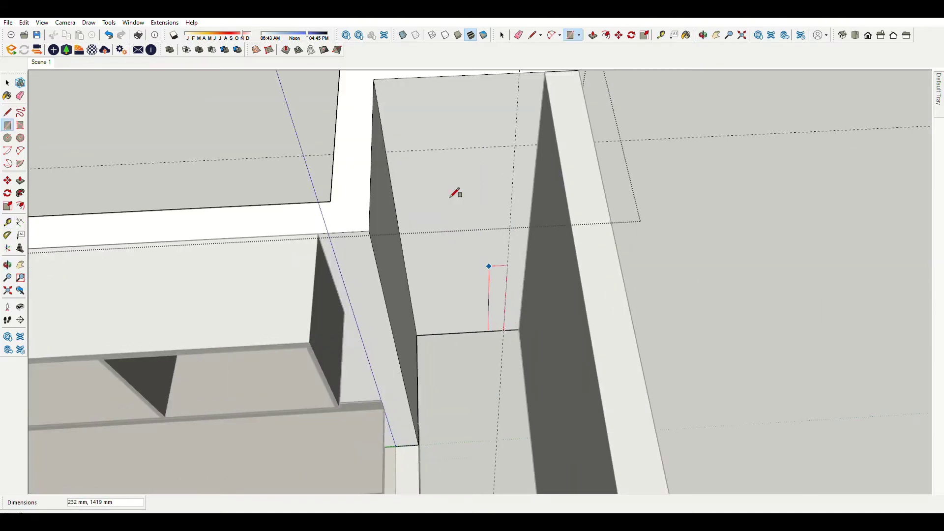
Draw a rectangle on the panel face and pull it outward.
key("r")
left_click_drag(453, 194, 502, 345)
key("p")
left_click(504, 195)
scroll(416, 227, "down", 5)
Extrude the underside face into a slab and repeat that distance on the thin board.
scroll(460, 268, "up", 5)
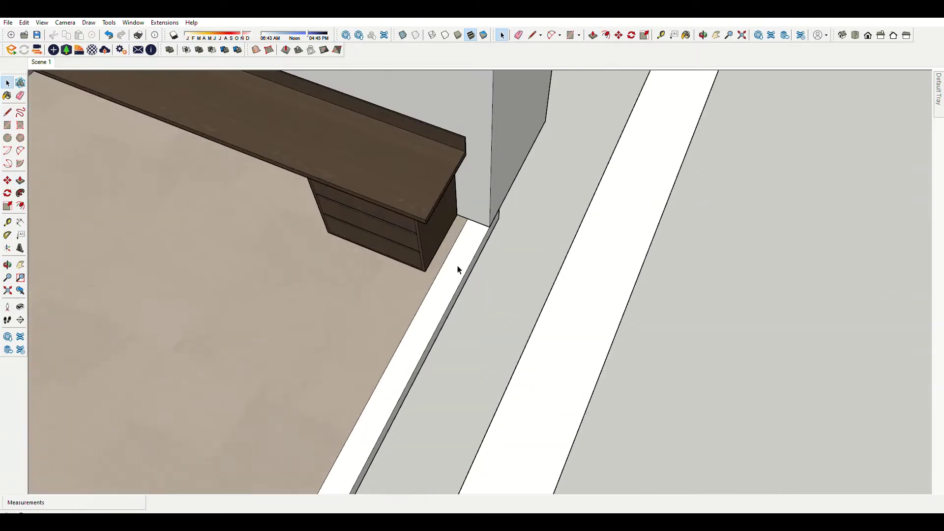
mouse_move(459, 267)
middle_mouse_down()
mouse_move(314, 142)
mouse_move(548, 204)
middle_mouse_up()
key("p")
left_click(386, 296)
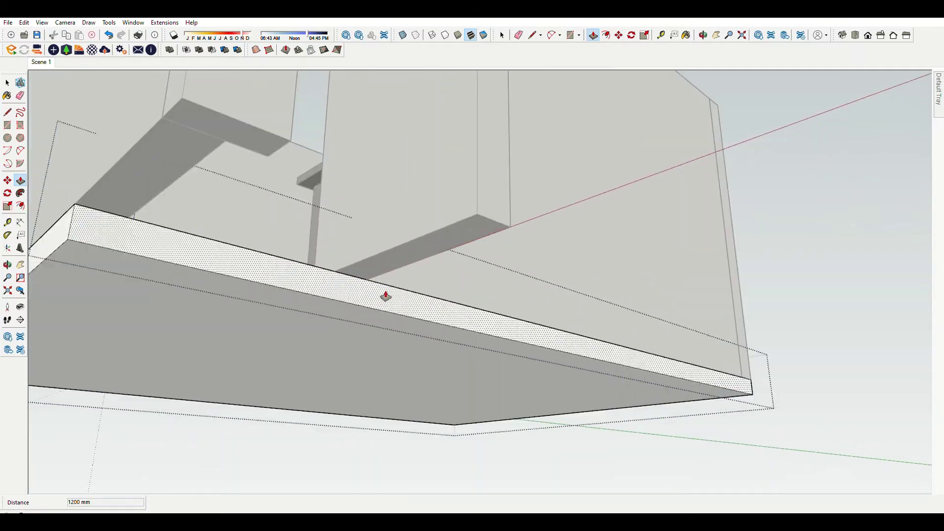
left_click(489, 209)
middle_click_drag(489, 209, 555, 366)
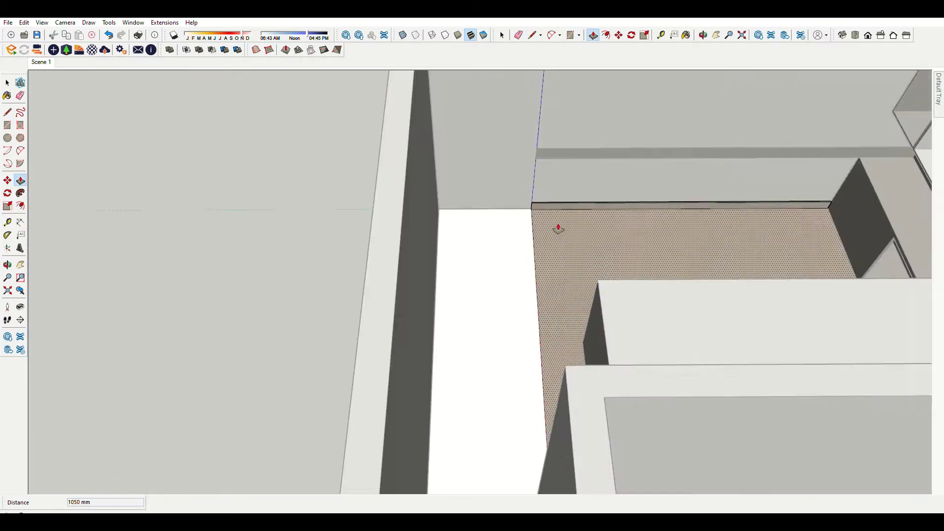
scroll(544, 222, "up", 5)
double_click(451, 244)
middle_click_drag(451, 244, 241, 232)
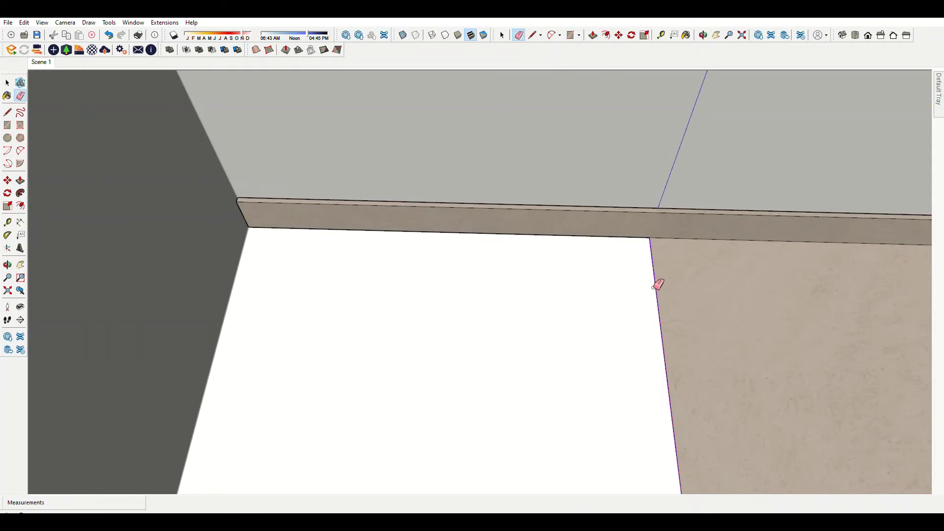
Orbit around the room to a close-up of the wall corner.
key("e")
scroll(542, 285, "down", 5)
middle_click_drag(541, 284, 337, 333)
scroll(186, 354, "up", 5)
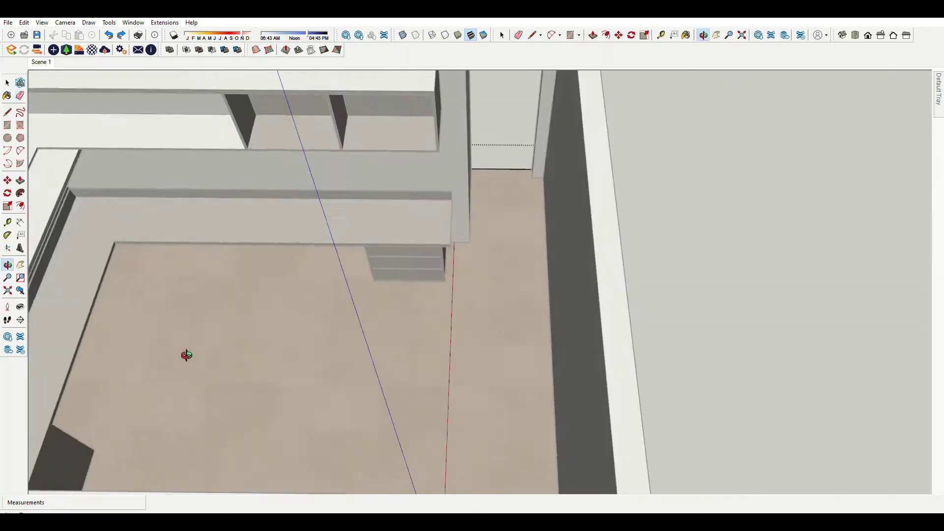
mouse_move(185, 354)
middle_mouse_down()
mouse_move(393, 274)
mouse_move(536, 267)
middle_mouse_up()
key("space")
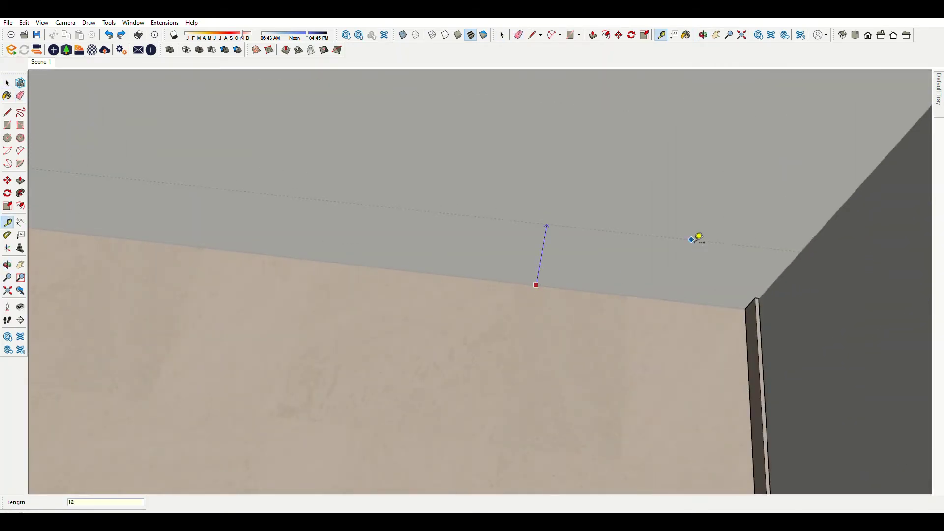
scroll(789, 270, "down", 5)
scroll(485, 280, "up", 5)
middle_click_drag(485, 280, 505, 259)
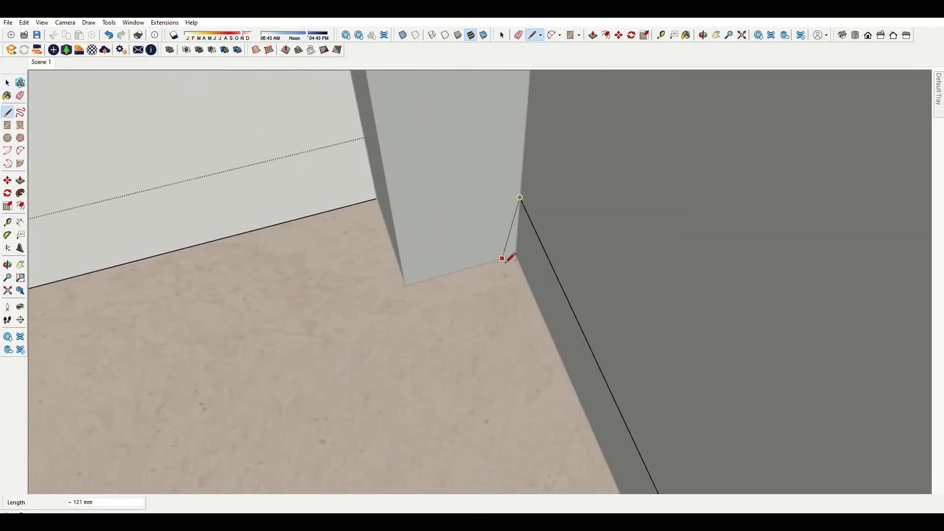
key("space")
scroll(467, 255, "down", 5)
Outline a 120 mm strip along the wall base and extrude it 16 mm into skirting.
middle_click_drag(649, 400, 685, 296)
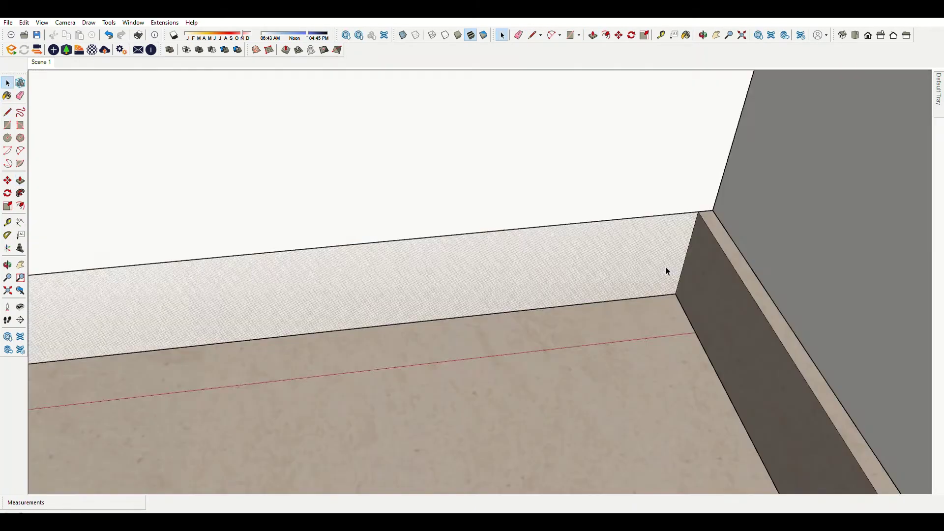
left_click(666, 267)
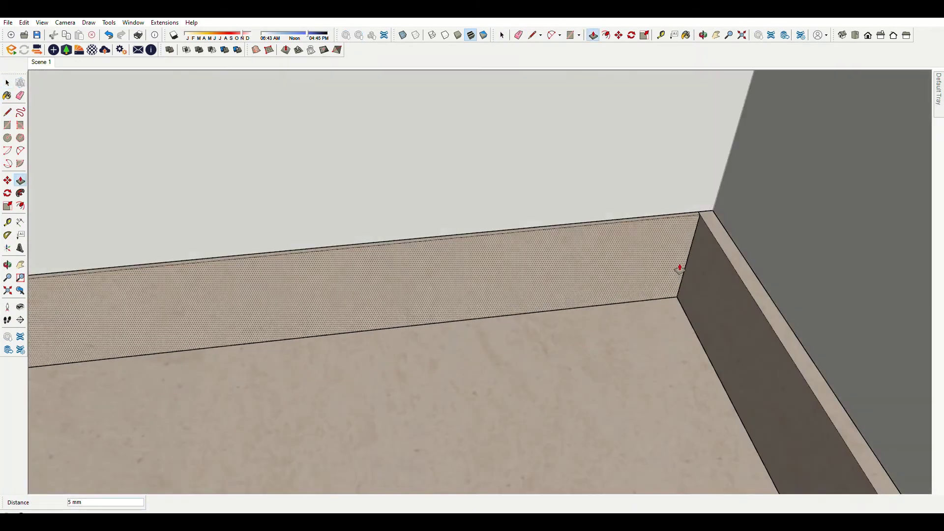
left_click(693, 221)
key("space")
mouse_move(638, 331)
middle_mouse_down()
mouse_move(461, 160)
mouse_move(394, 287)
middle_mouse_up()
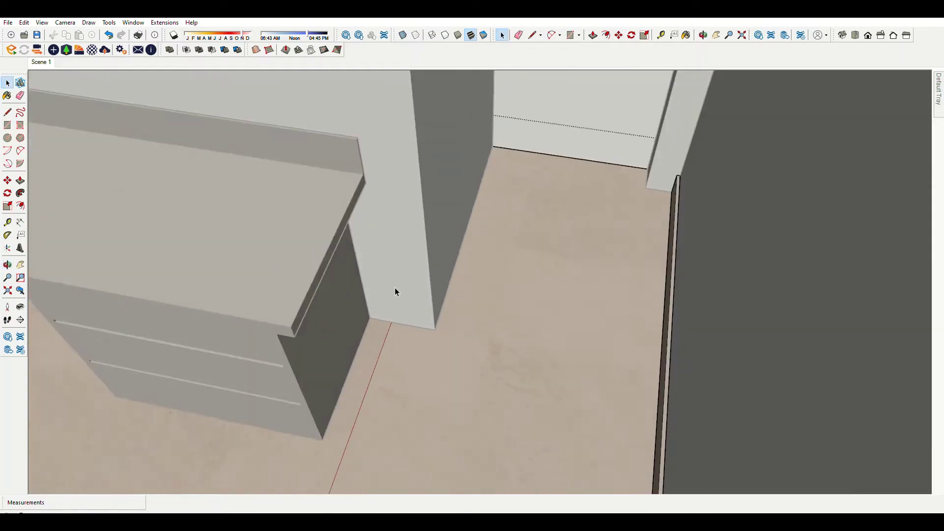
scroll(534, 303, "up", 3)
scroll(534, 307, "up", 3)
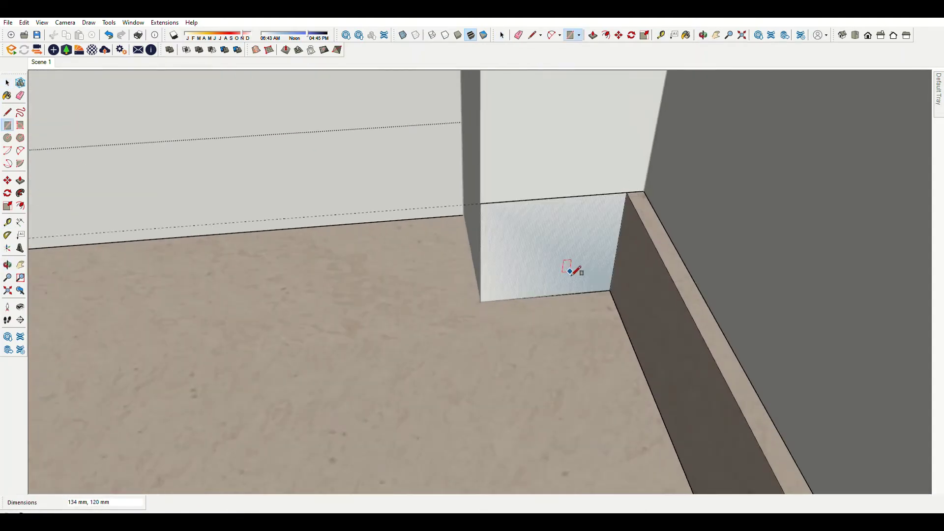
left_click(592, 263)
Place a guide 120 mm up the pillar and outline a skirting rectangle on its front.
key("e")
mouse_move(644, 204)
middle_mouse_down()
mouse_move(451, 210)
mouse_move(507, 249)
mouse_move(329, 392)
middle_mouse_up()
key("t")
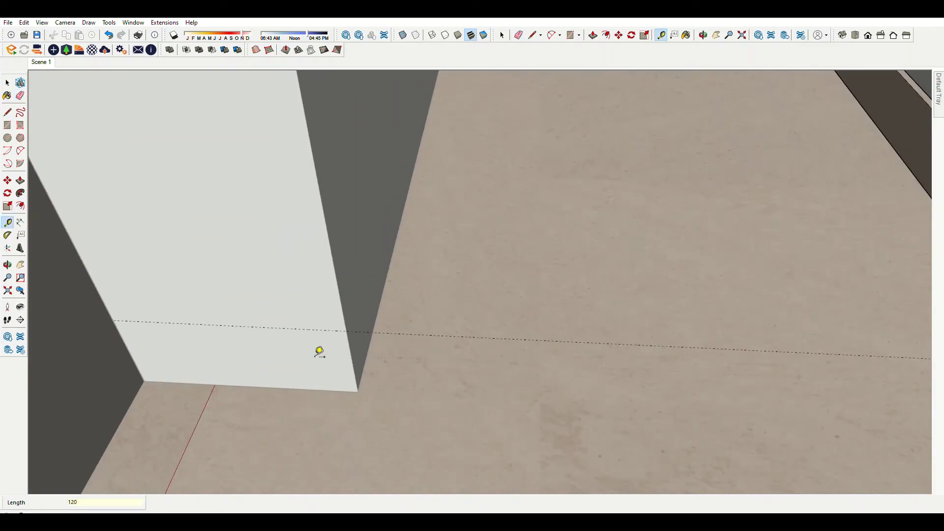
key("Return")
scroll(319, 352, "down", 2)
left_click(358, 361)
left_click(352, 383)
mouse_move(352, 384)
middle_mouse_down()
mouse_move(741, 158)
mouse_move(618, 207)
mouse_move(401, 159)
middle_mouse_up()
Orbit out to a top-down view of the whole room with its new skirting.
key("b")
middle_click_drag(305, 406, 228, 405)
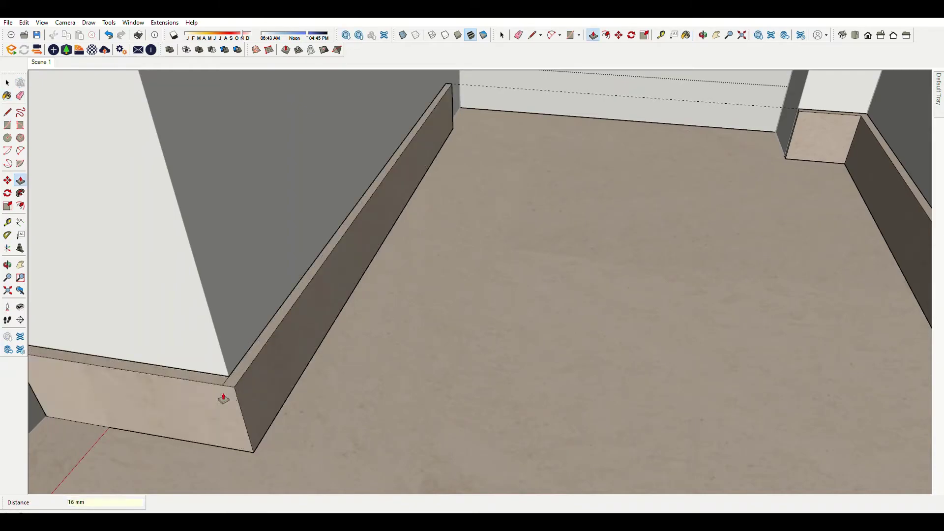
scroll(657, 225, "down", 5)
middle_click_drag(658, 225, 394, 286)
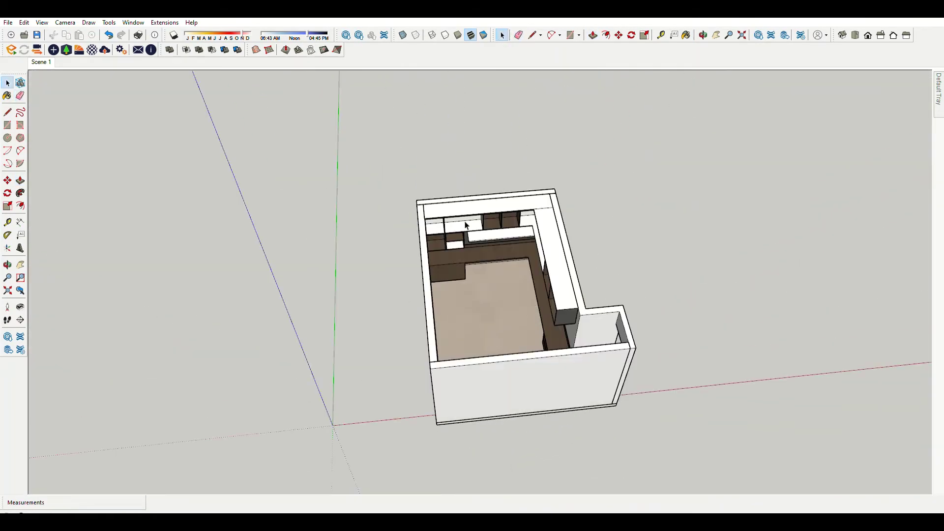
middle_click_drag(144, 167, 531, 316)
scroll(527, 217, "up", 5)
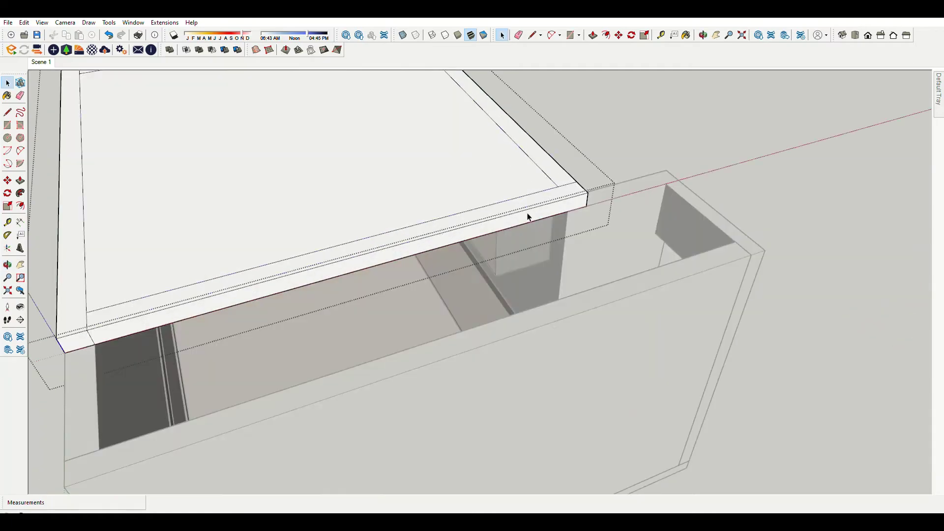
scroll(574, 332, "down", 5)
mouse_move(362, 333)
middle_mouse_down()
mouse_move(436, 288)
mouse_move(483, 421)
middle_mouse_up()
scroll(457, 237, "up", 5)
left_click(456, 238)
scroll(364, 110, "down", 3)
scroll(464, 215, "up", 5)
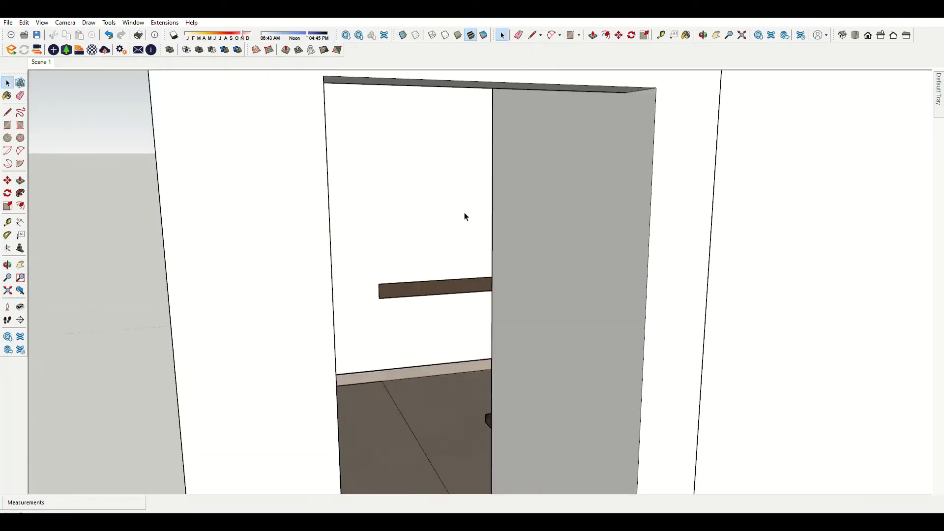
scroll(541, 241, "up", 5)
middle_click_drag(541, 240, 431, 242, "shift")
scroll(430, 242, "down", 5)
middle_click_drag(491, 238, 571, 234)
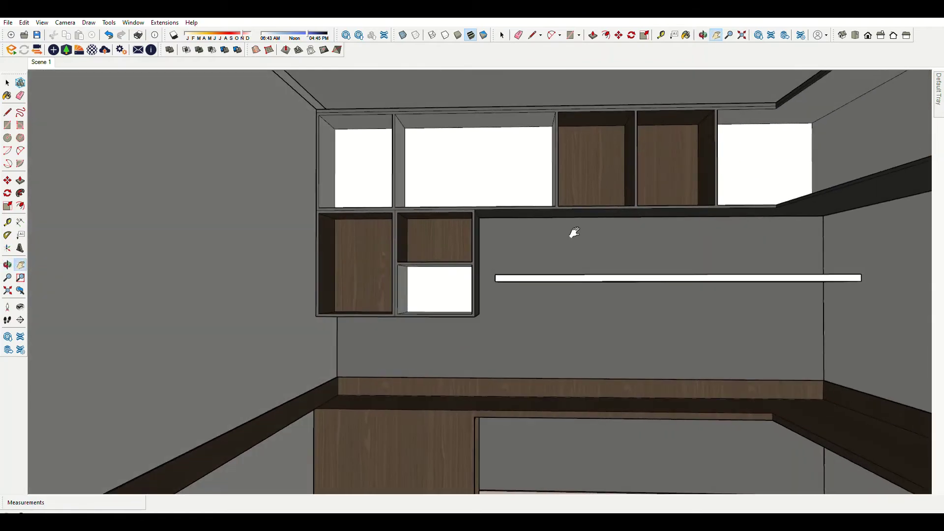
key("space")
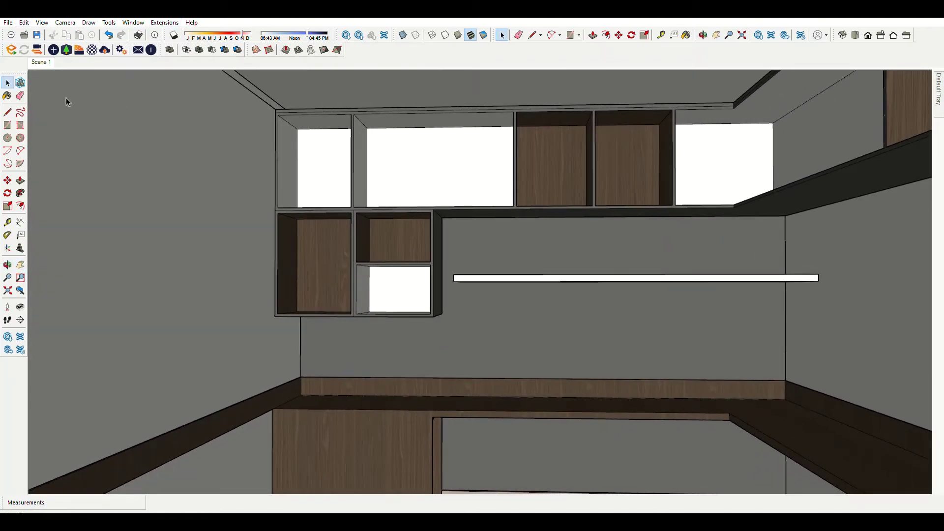
scroll(66, 97, "down", 2)
scroll(79, 111, "down", 5)
scroll(253, 157, "down", 2)
middle_click_drag(522, 268, 433, 169)
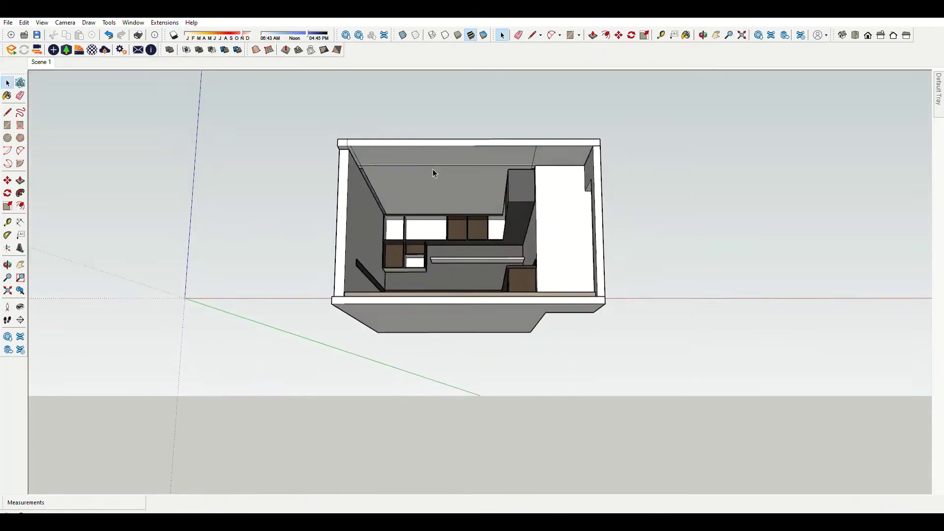
scroll(433, 169, "up", 3)
scroll(442, 217, "up", 3)
scroll(566, 200, "down", 3)
Clear stray edges near the ceiling and select the ceiling face.
scroll(531, 268, "up", 2)
key("e")
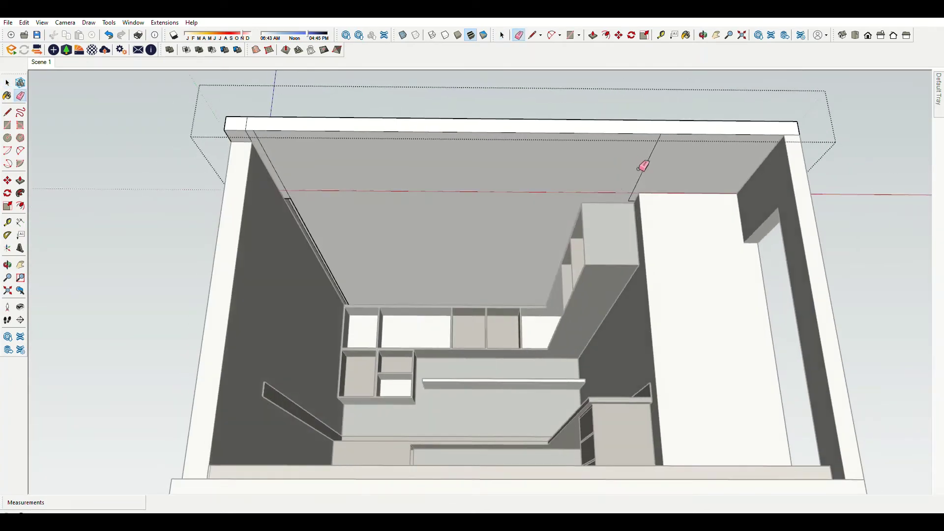
scroll(637, 187, "up", 3)
scroll(365, 188, "down", 4)
scroll(288, 179, "up", 6)
scroll(295, 170, "down", 1)
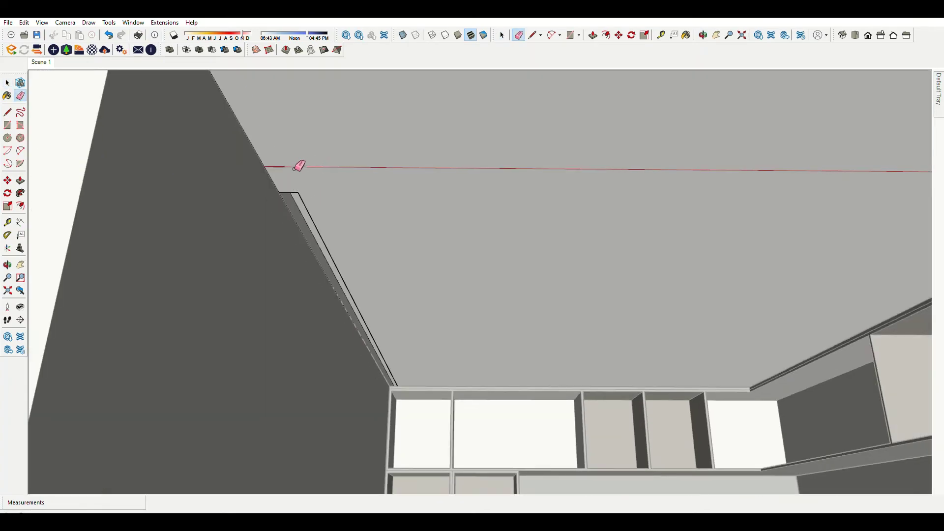
scroll(298, 167, "down", 5)
scroll(618, 192, "up", 5)
key("space")
scroll(426, 258, "down", 5)
left_click(388, 269)
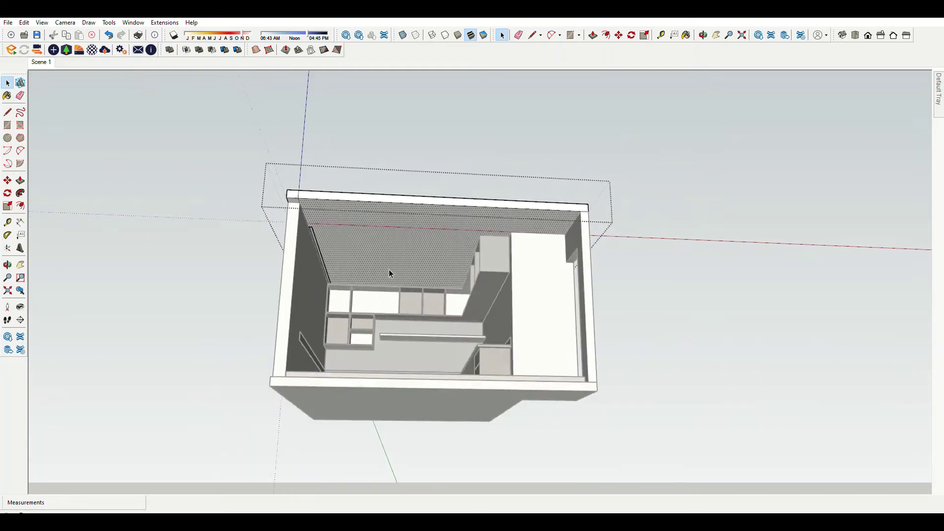
scroll(389, 273, "up", 5)
scroll(311, 283, "up", 3)
Place a guide parallel to the ceiling edge above the wall cabinets.
key("t")
left_click(345, 286)
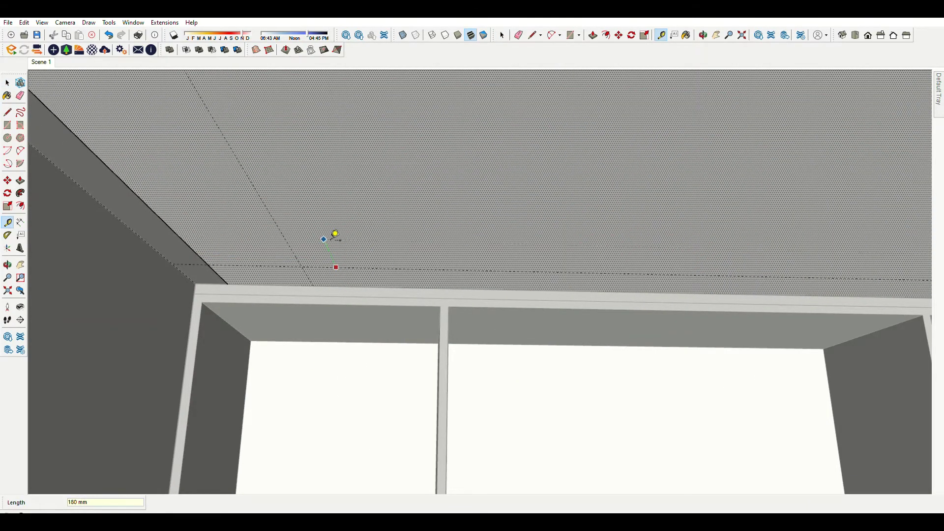
scroll(327, 256, "down", 5)
scroll(504, 261, "up", 2)
scroll(499, 253, "up", 4)
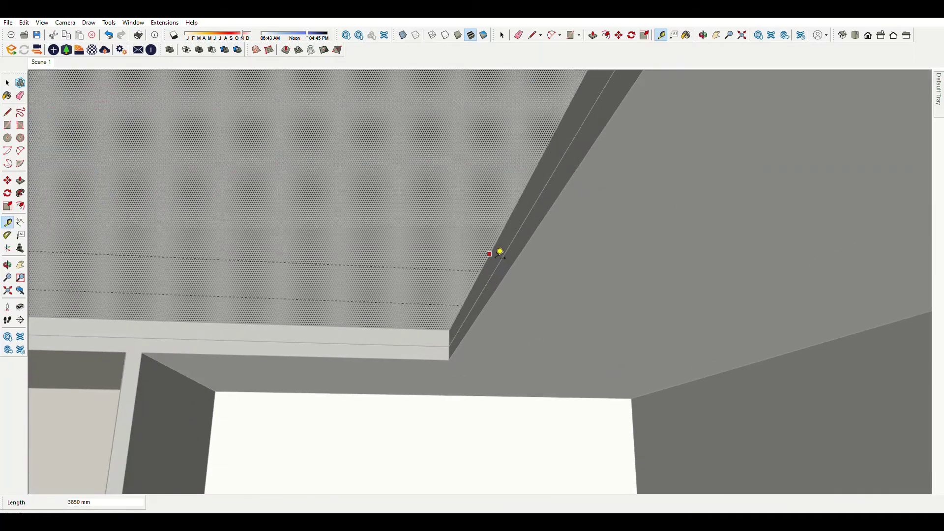
left_click(435, 251)
scroll(435, 251, "down", 4)
scroll(501, 206, "up", 4)
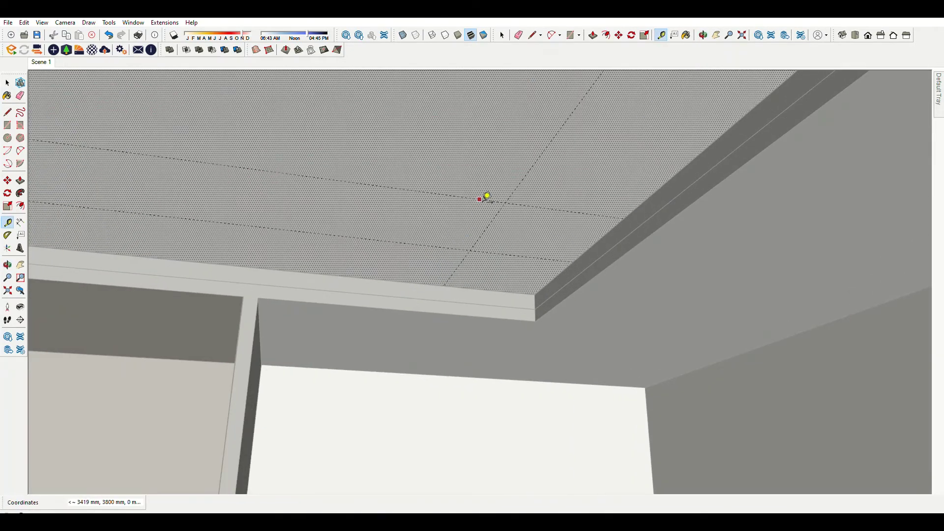
scroll(446, 251, "up", 1)
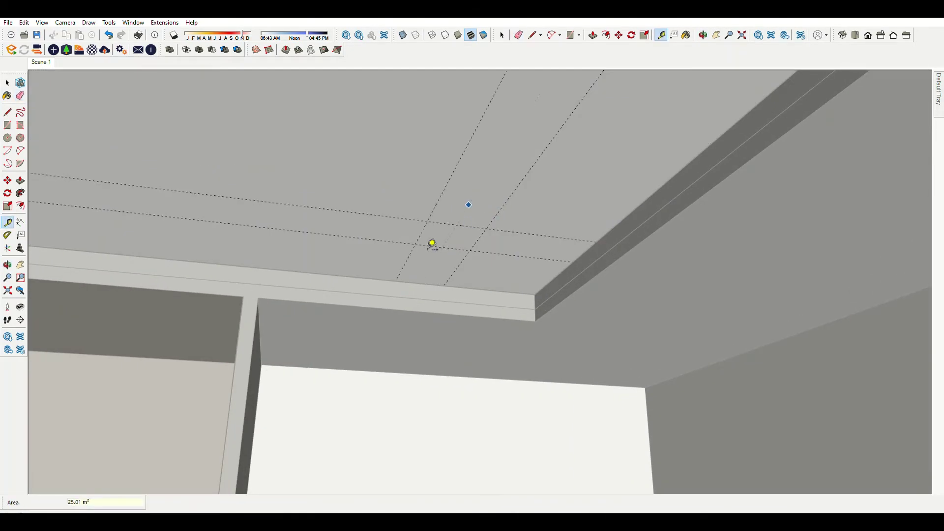
scroll(432, 244, "down", 4)
scroll(554, 246, "up", 1)
Draw a thin strip rectangle along the ceiling edge, starting from the corner.
key("r")
scroll(660, 228, "down", 1)
scroll(491, 265, "up", 5)
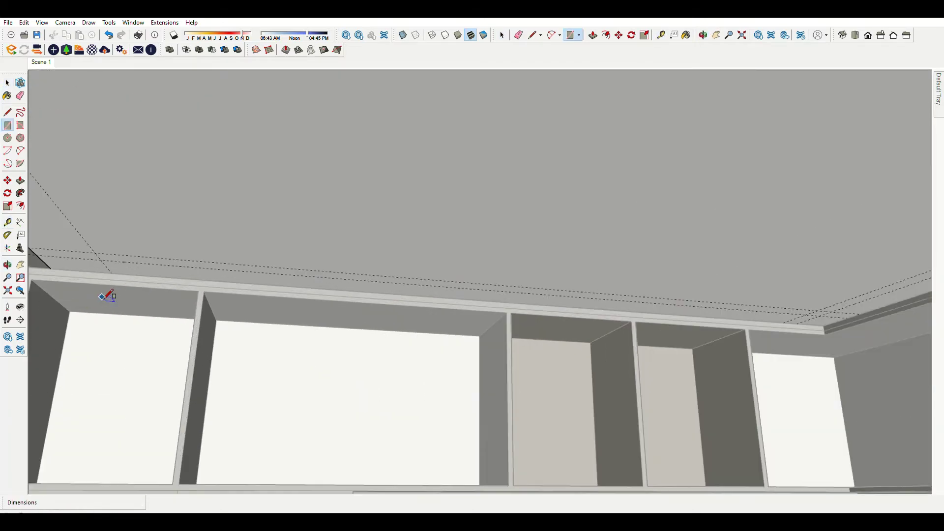
left_click(104, 255)
scroll(712, 310, "up", 3)
left_click(647, 293)
mouse_move(647, 293)
middle_mouse_down()
mouse_move(449, 295)
mouse_move(597, 225)
mouse_move(462, 356)
mouse_move(365, 346)
mouse_move(468, 310)
mouse_move(448, 281)
middle_mouse_up()
left_click(612, 204)
Erase unwanted strip edges and view the ceiling from a new angle.
key("e")
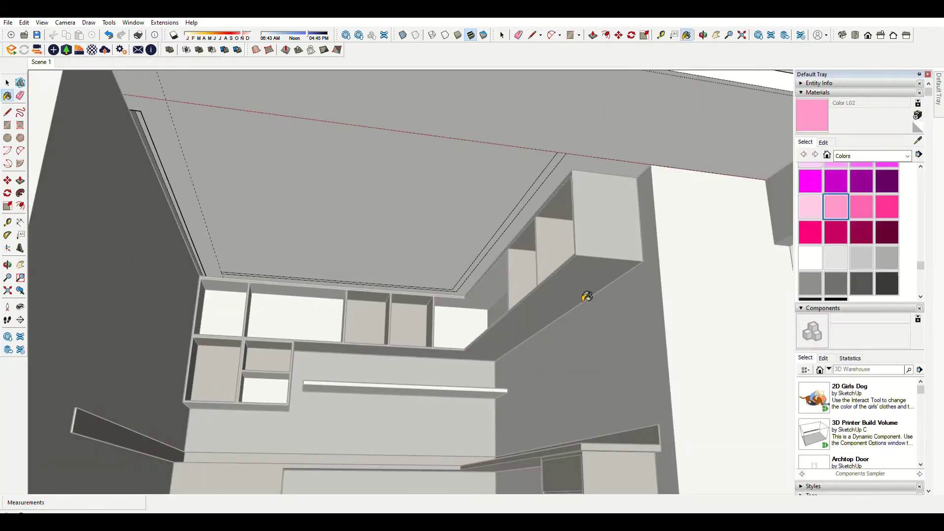
scroll(492, 245, "up", 3)
scroll(492, 227, "down", 5)
scroll(285, 262, "up", 2)
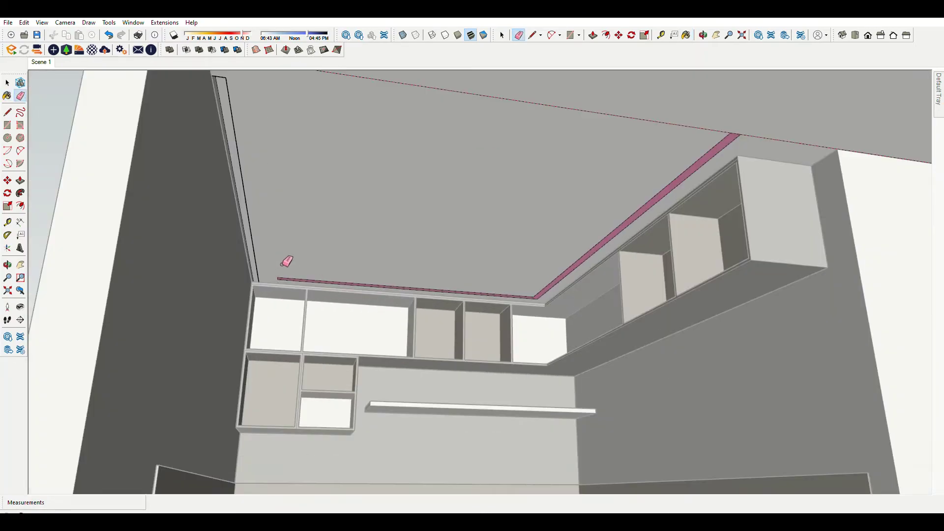
key("space")
scroll(346, 330, "down", 2)
scroll(360, 316, "up", 3)
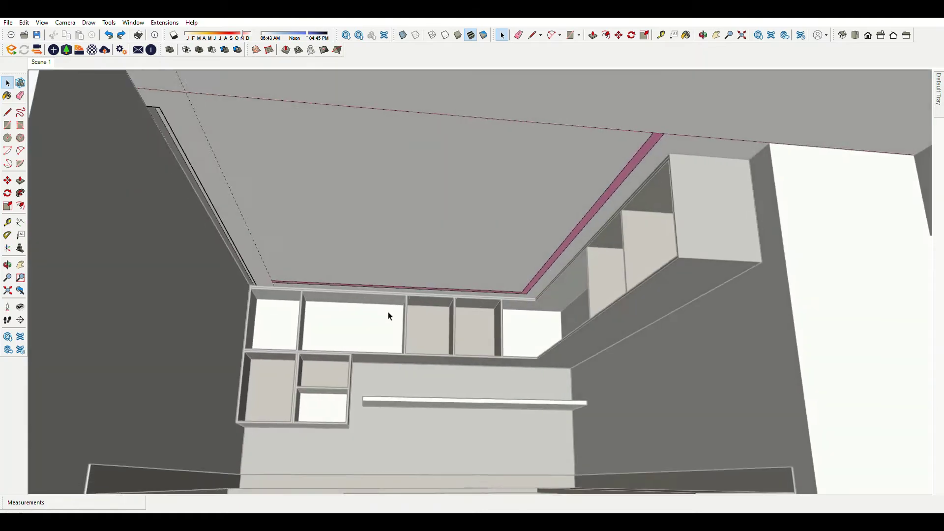
scroll(322, 281, "up", 2)
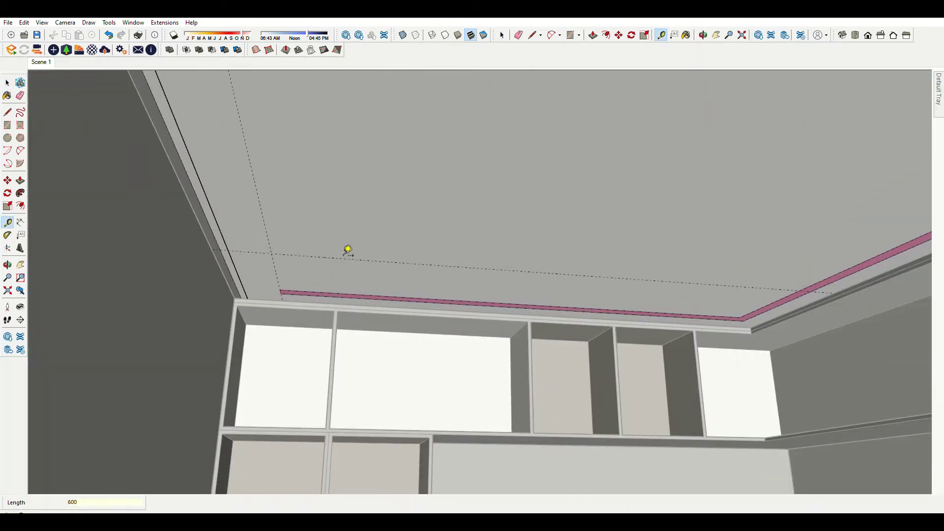
scroll(290, 256, "down", 3)
scroll(250, 273, "down", 2)
key("e")
scroll(295, 280, "up", 3)
scroll(330, 287, "up", 3)
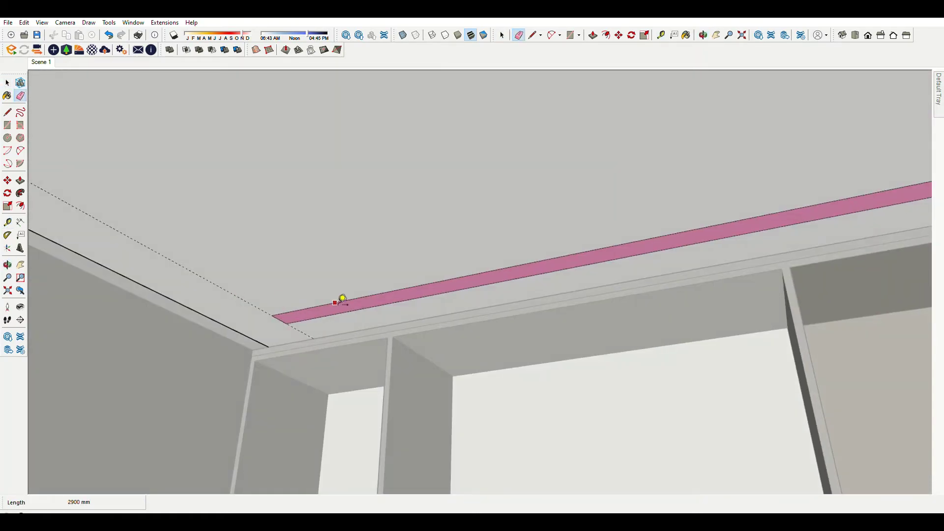
scroll(600, 373, "down", 3)
middle_click_drag(600, 373, 529, 362)
scroll(507, 334, "up", 4)
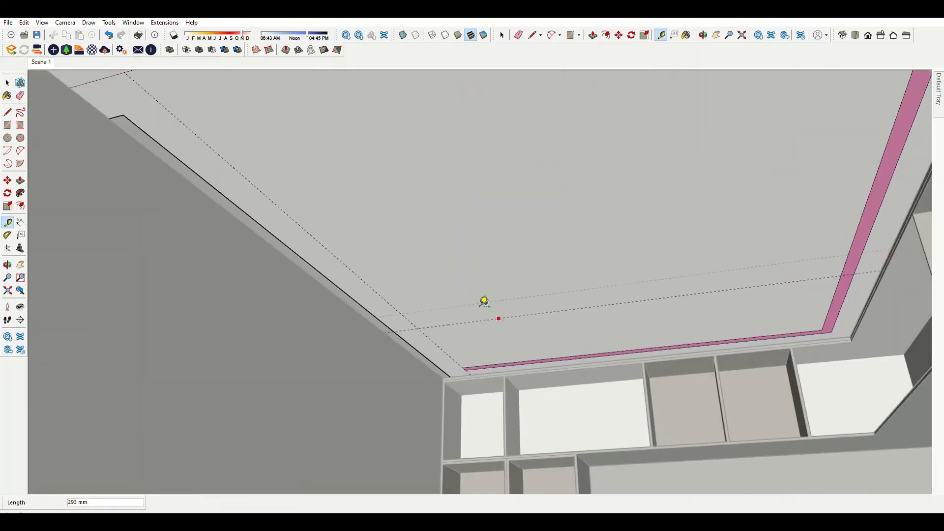
scroll(484, 301, "down", 3)
scroll(502, 334, "up", 3)
Draw a second thin rectangle on the ceiling and erase the dashed guide lines.
key("r")
left_click(316, 284)
left_click(632, 259)
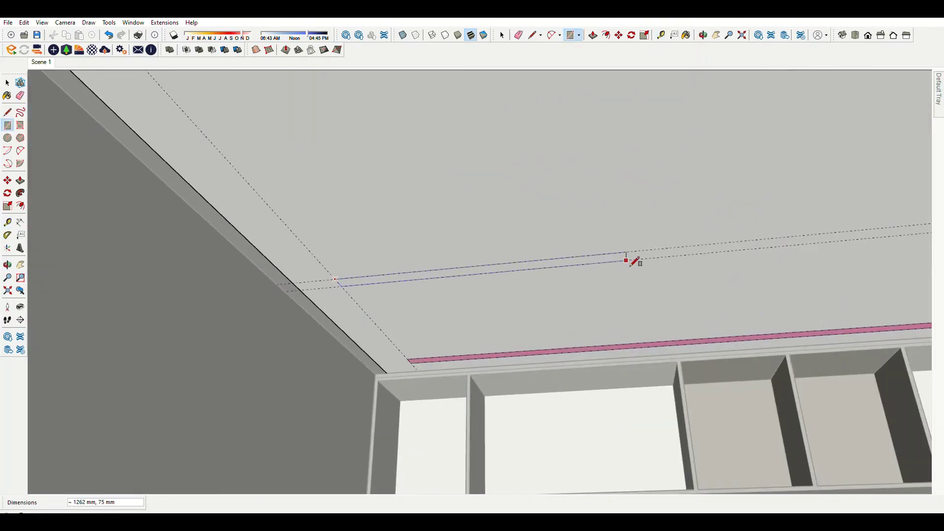
scroll(439, 349, "down", 1)
left_click_drag(577, 298, 379, 307)
scroll(379, 297, "down", 2)
scroll(440, 313, "up", 3)
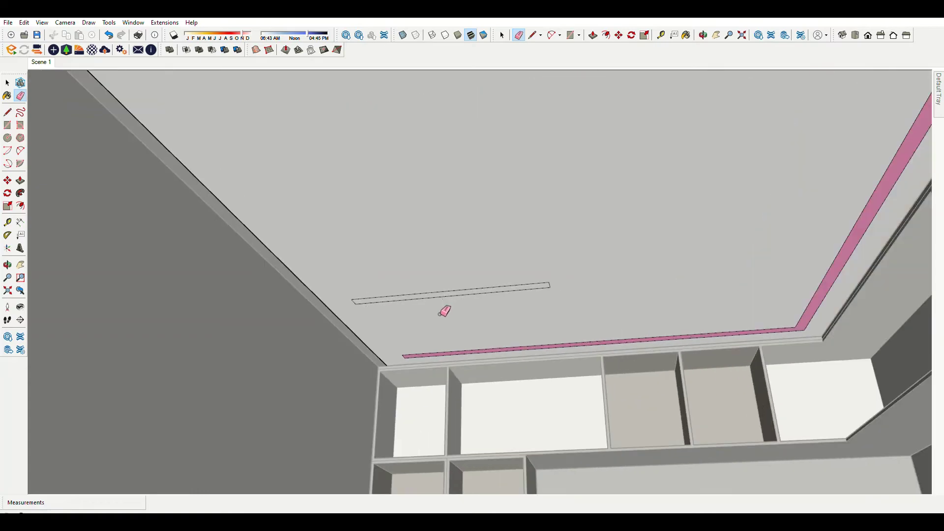
Add a line from the ceiling rectangle and erase its right end, forming the angled band.
key("l")
scroll(501, 255, "up", 3)
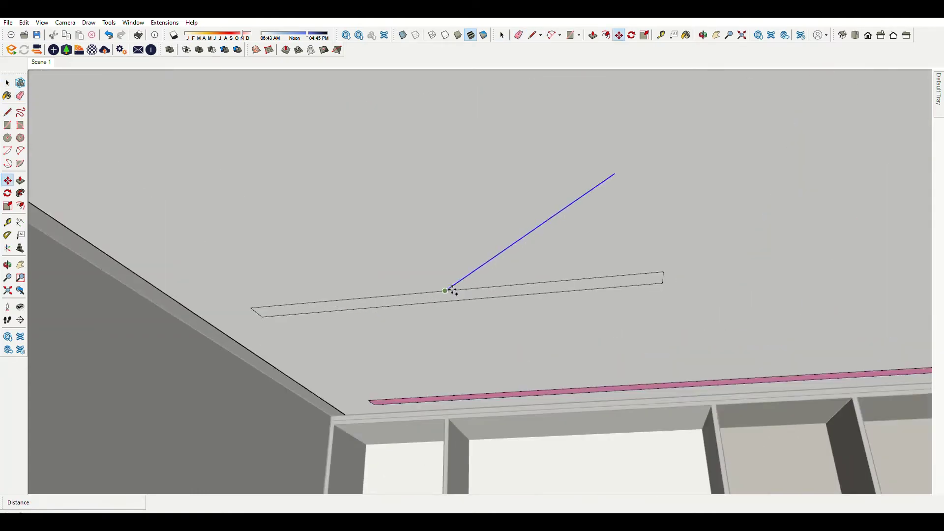
left_click(449, 289)
scroll(453, 285, "down", 3)
scroll(497, 278, "up", 1)
scroll(479, 261, "up", 2)
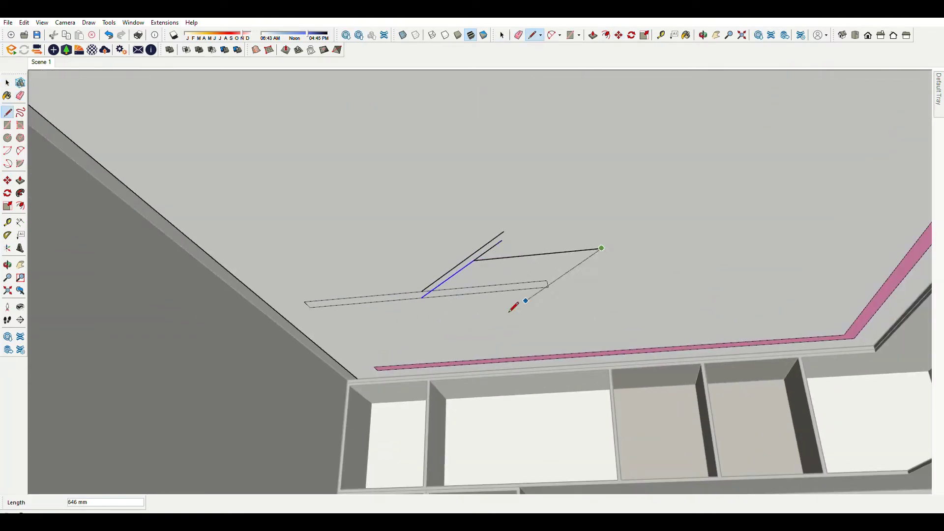
key("e")
left_click_drag(541, 300, 432, 291)
scroll(443, 284, "up", 2)
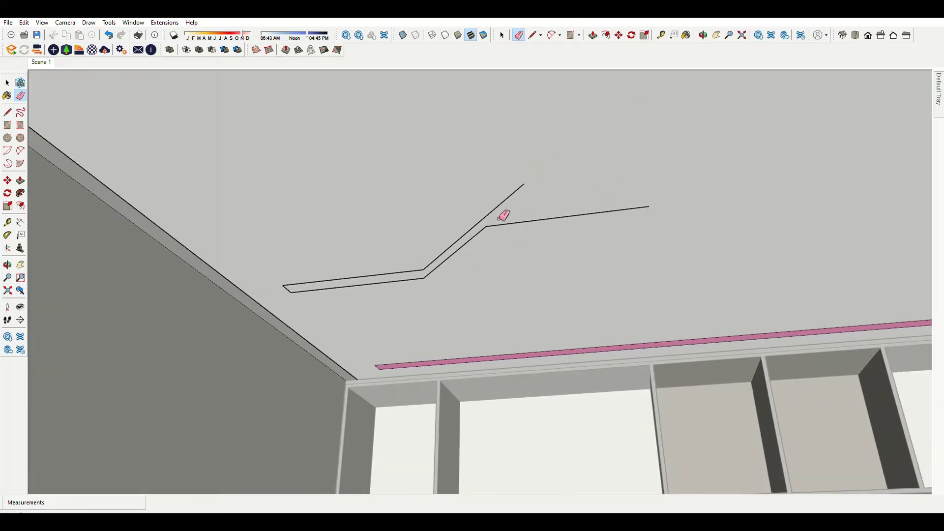
key("space")
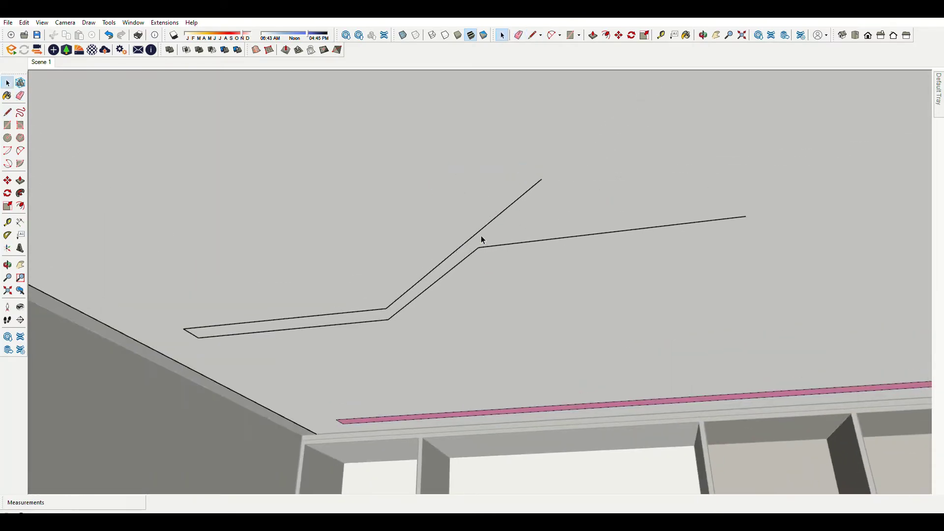
Orbit around to inspect the ceiling lines above the shelves.
mouse_move(481, 235)
middle_mouse_down()
mouse_move(222, 252)
mouse_move(263, 337)
mouse_move(332, 159)
middle_mouse_up()
key("space")
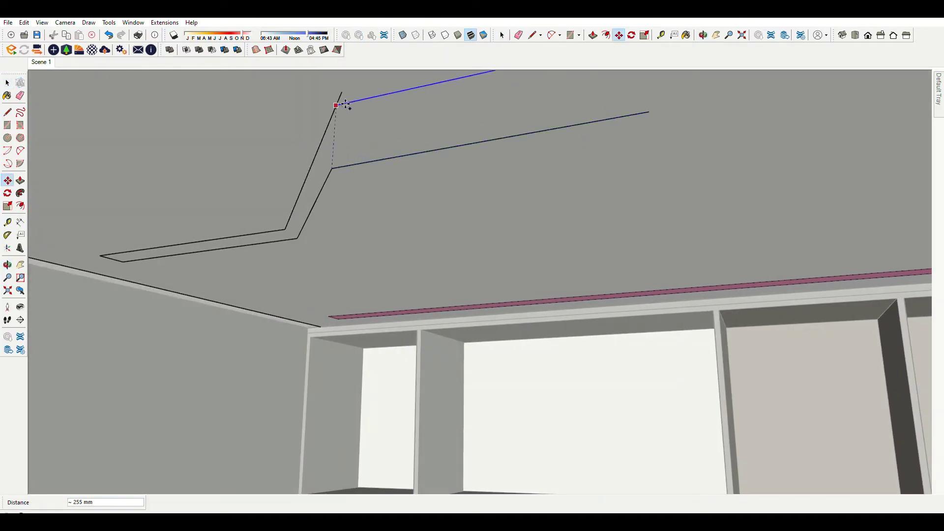
key("space")
mouse_move(348, 107)
middle_mouse_down()
mouse_move(449, 220)
mouse_move(431, 139)
middle_mouse_up()
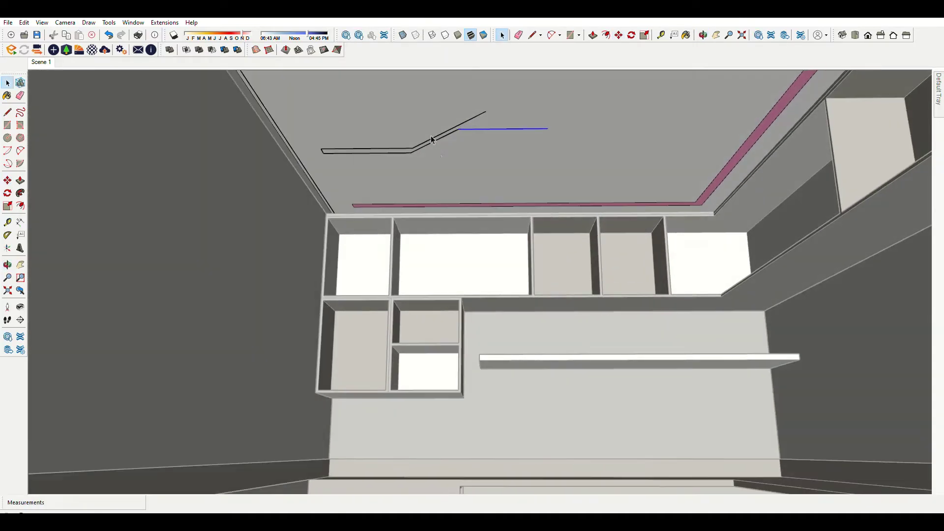
middle_click_drag(442, 179, 479, 183)
scroll(528, 194, "up", 2)
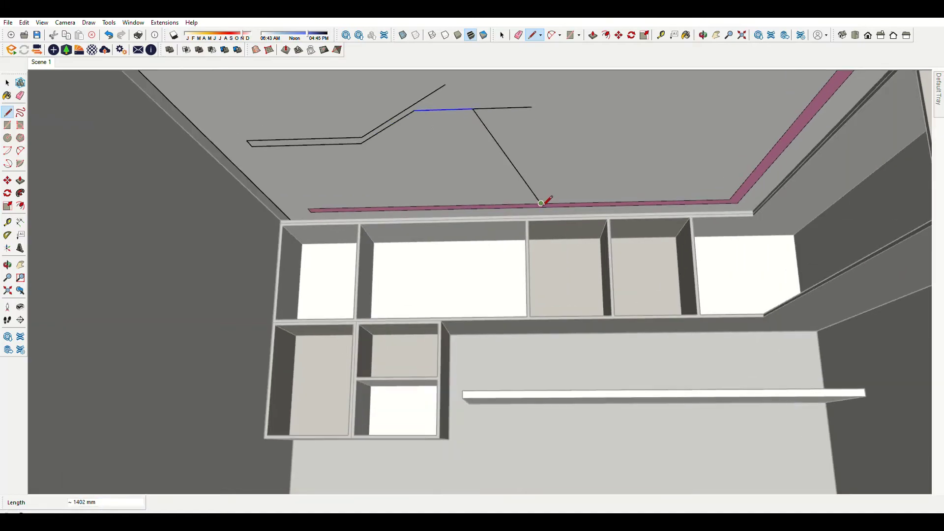
key("m")
scroll(543, 196, "up", 2)
key("space")
scroll(517, 179, "down", 3)
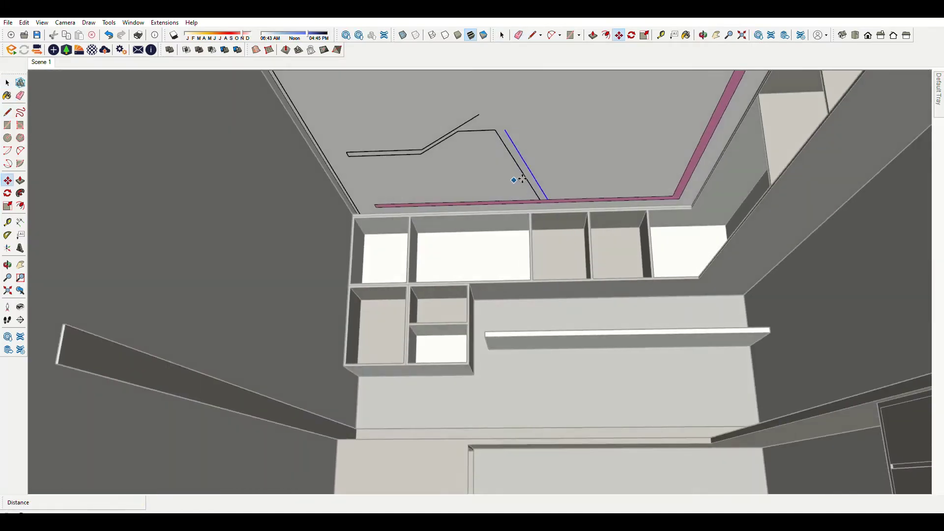
scroll(525, 139, "up", 1)
scroll(497, 141, "up", 1)
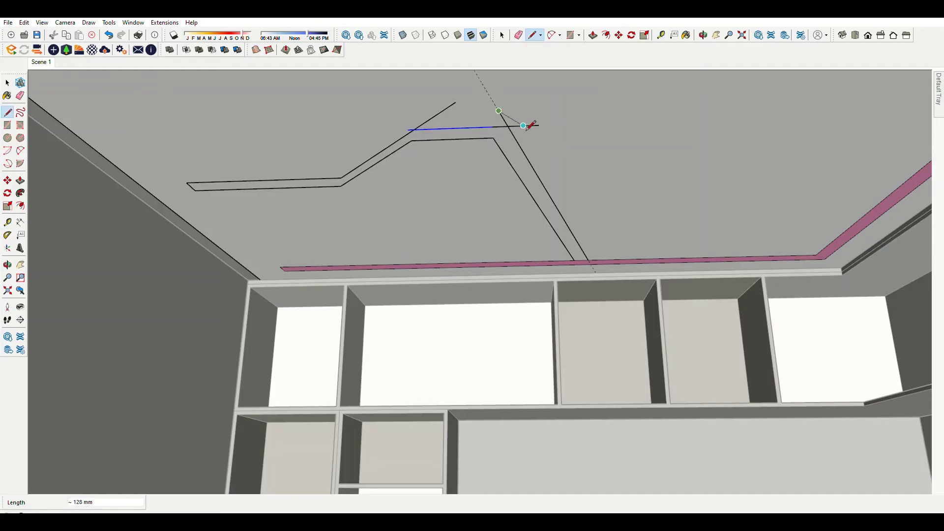
scroll(416, 96, "up", 3)
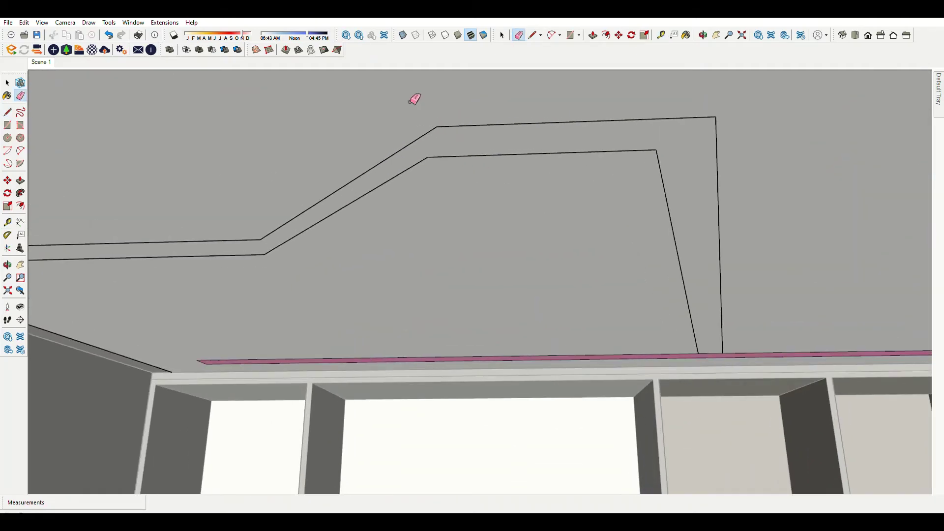
scroll(585, 243, "down", 2)
Erase the angled band lines from the ceiling.
key("space")
left_click(496, 246)
scroll(497, 246, "up", 2)
scroll(496, 246, "down", 4)
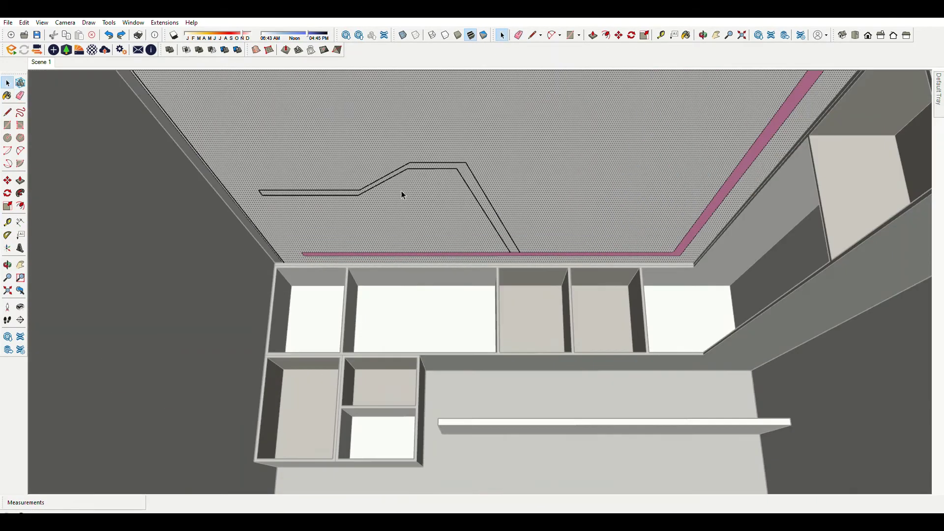
key("e")
middle_click_drag(401, 193, 422, 190)
scroll(465, 188, "up", 2)
scroll(466, 188, "down", 2)
scroll(372, 190, "up", 3)
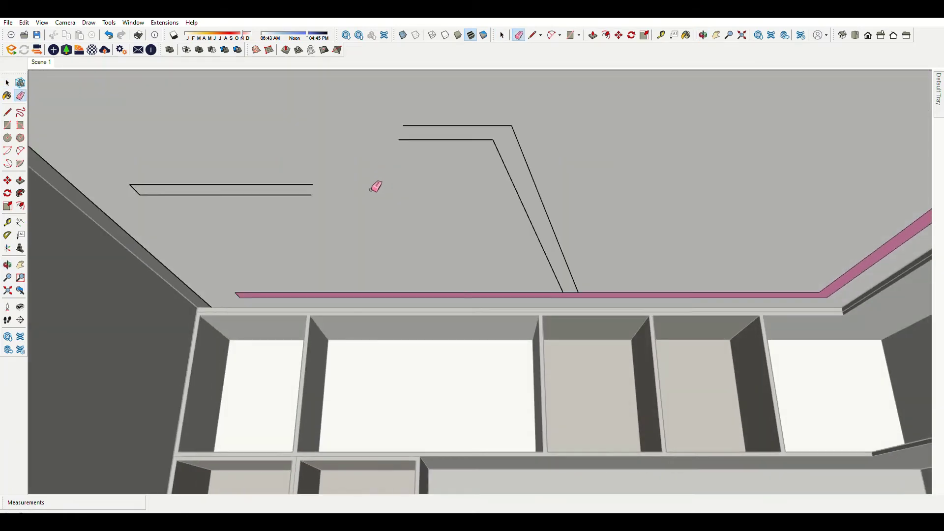
scroll(322, 197, "down", 3)
scroll(306, 154, "down", 1)
key("e")
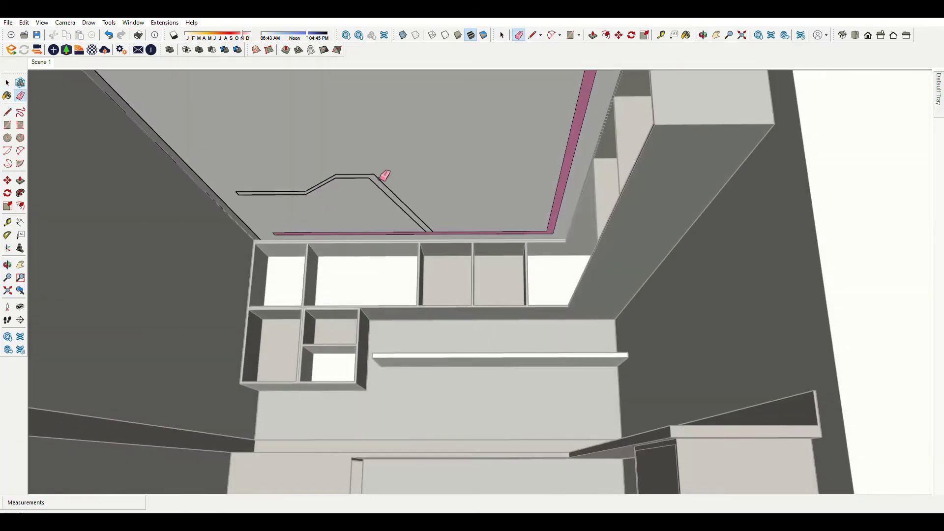
key("space")
scroll(443, 174, "down", 2)
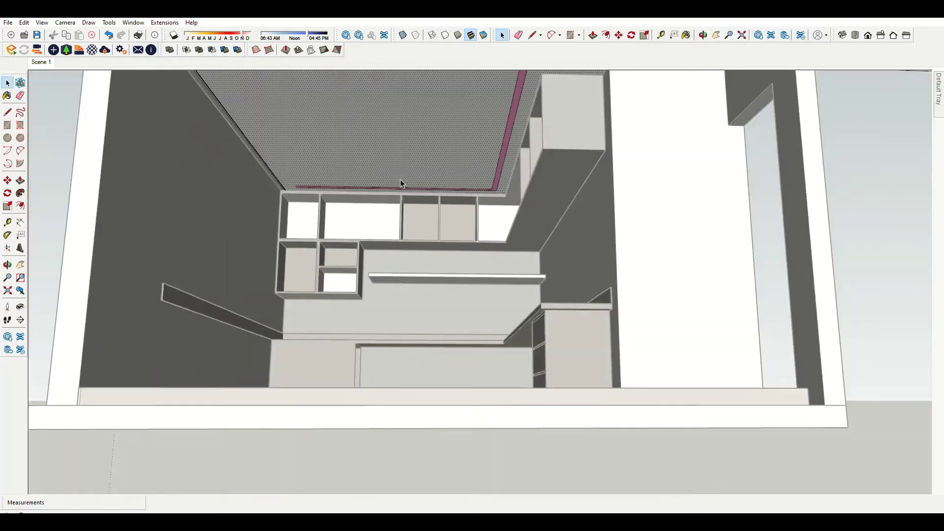
scroll(473, 172, "up", 2)
scroll(384, 177, "down", 2)
scroll(312, 176, "up", 2)
Place a Tape Measure guide 900 mm out from the ceiling edge.
left_click(311, 176)
key("t")
scroll(320, 148, "down", 2)
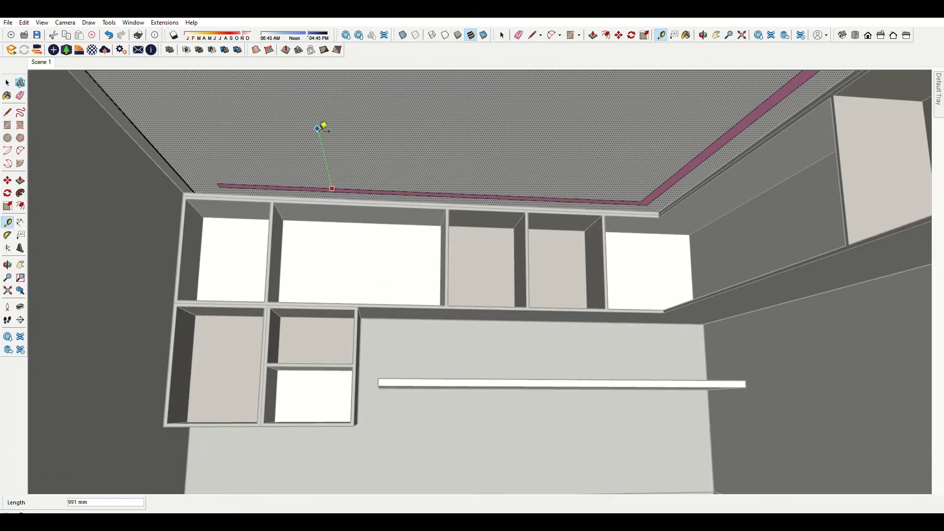
scroll(329, 197, "up", 4)
scroll(308, 156, "down", 3)
scroll(410, 188, "up", 3)
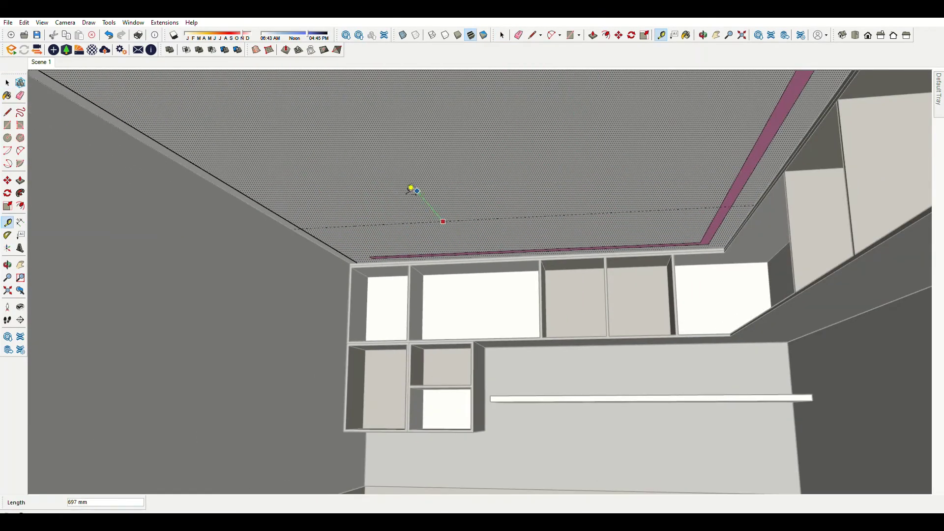
left_click(408, 187)
scroll(443, 206, "down", 2)
scroll(284, 257, "up", 3)
scroll(285, 267, "up", 2)
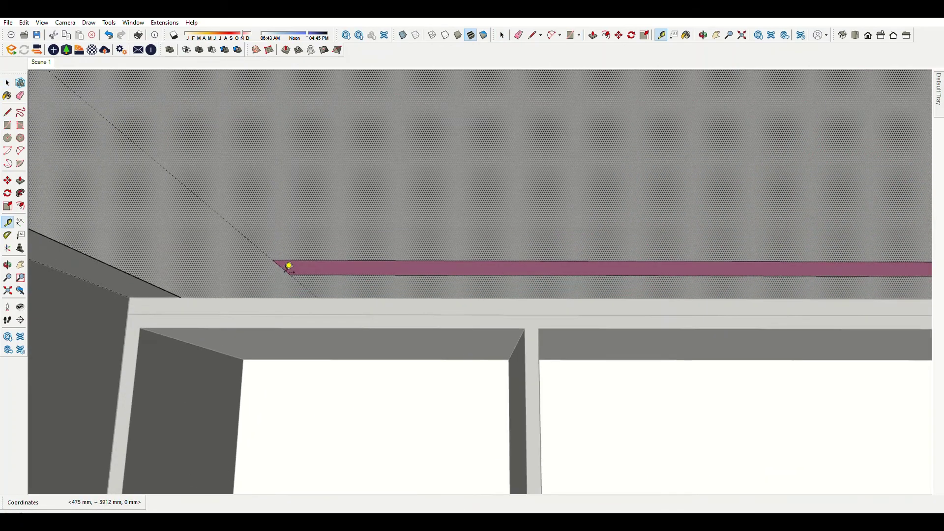
scroll(273, 224, "down", 3)
scroll(273, 224, "up", 1)
key("r")
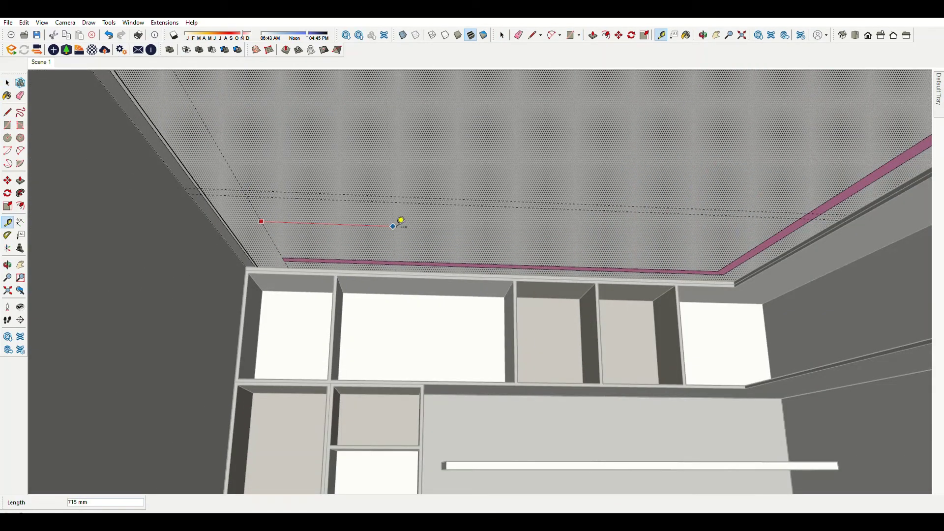
key("Return")
Draw a thin straight strip rectangle between the ceiling guides.
key("r")
scroll(435, 177, "up", 2)
key("Return")
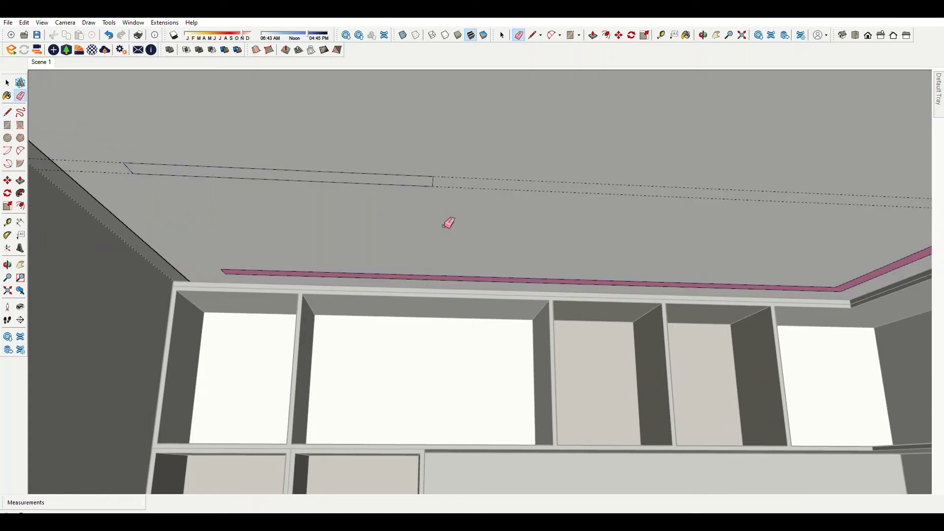
scroll(142, 217, "down", 1)
key("space")
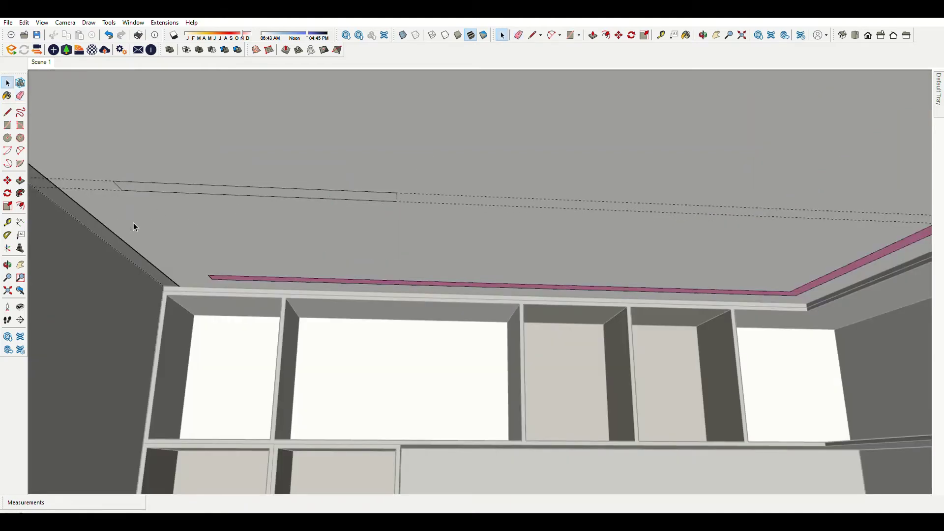
Copy the ceiling strip further along its guide line.
middle_click_drag(490, 175, 295, 224)
key("m")
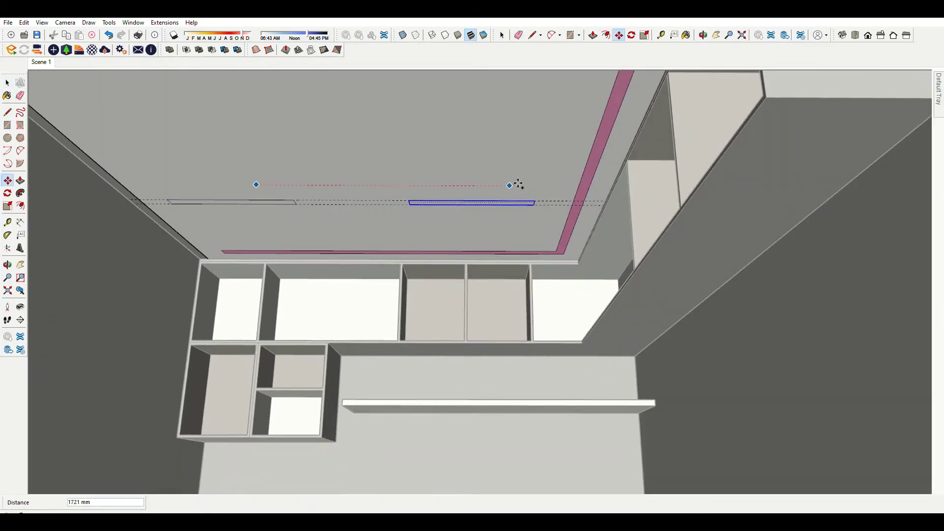
left_click(518, 184)
middle_click_drag(517, 184, 575, 222)
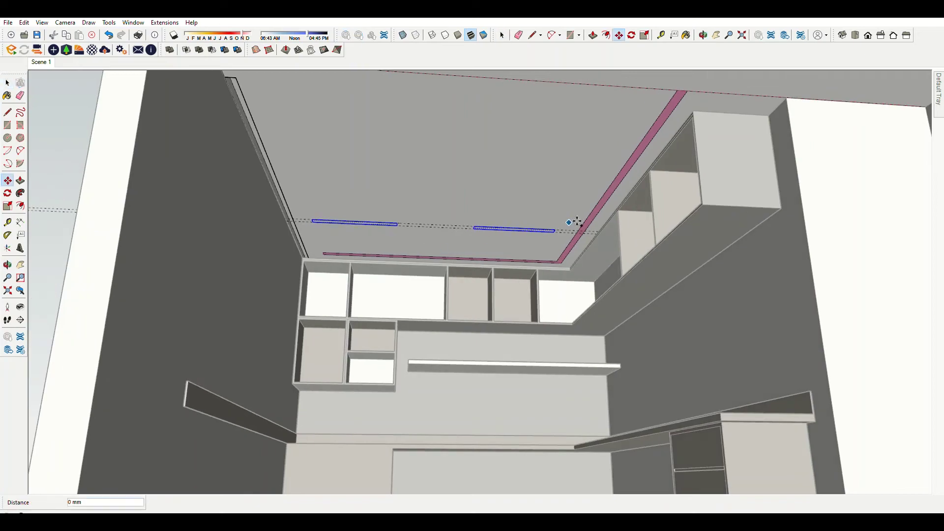
scroll(612, 166, "down", 5)
Paint the ceiling strip with the pink material.
key("b")
scroll(395, 234, "up", 5)
scroll(529, 226, "up", 3)
left_click(649, 219)
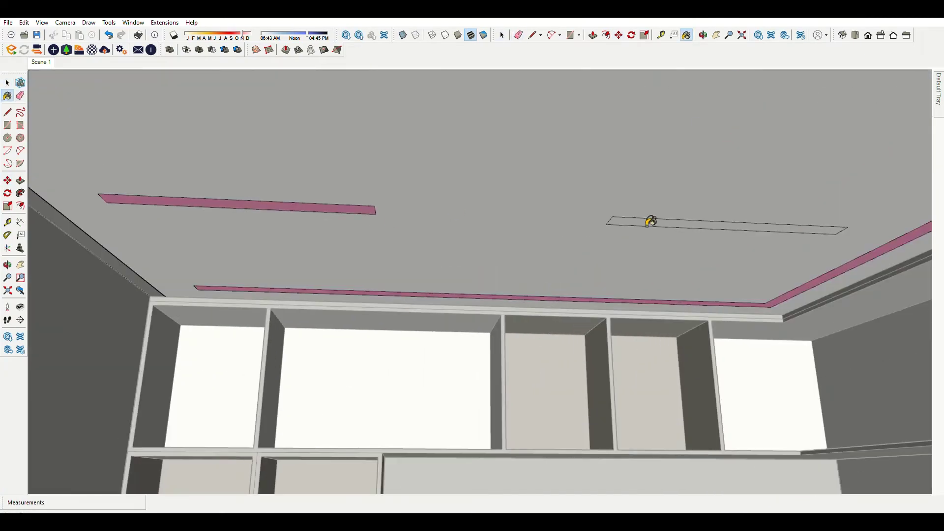
scroll(571, 201, "down", 3)
middle_click_drag(506, 200, 257, 175)
Return to the saved Scene 1 interior view.
key("space")
scroll(215, 259, "down", 10)
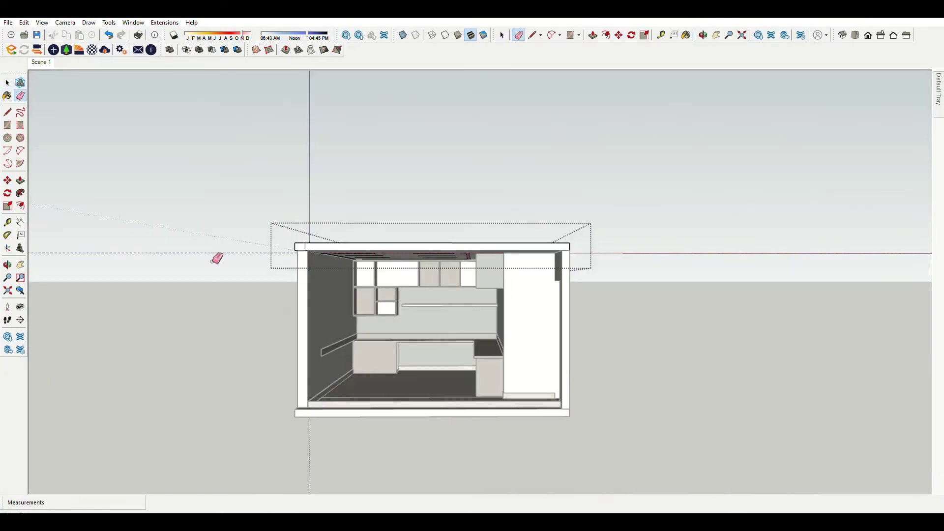
scroll(468, 313, "down", 3)
left_click(42, 62)
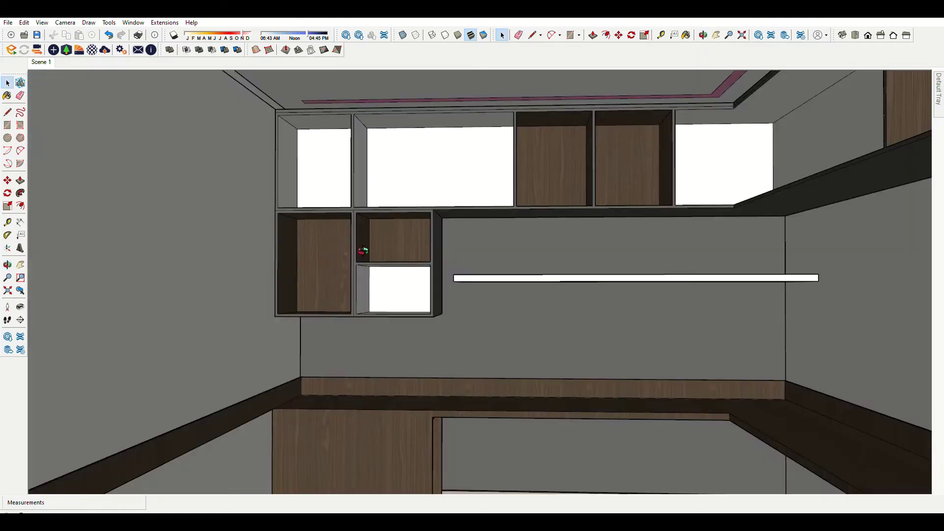
Pan and orbit around the wall TV, console, upper shelf and figurine-filled collectible shelves.
key("h")
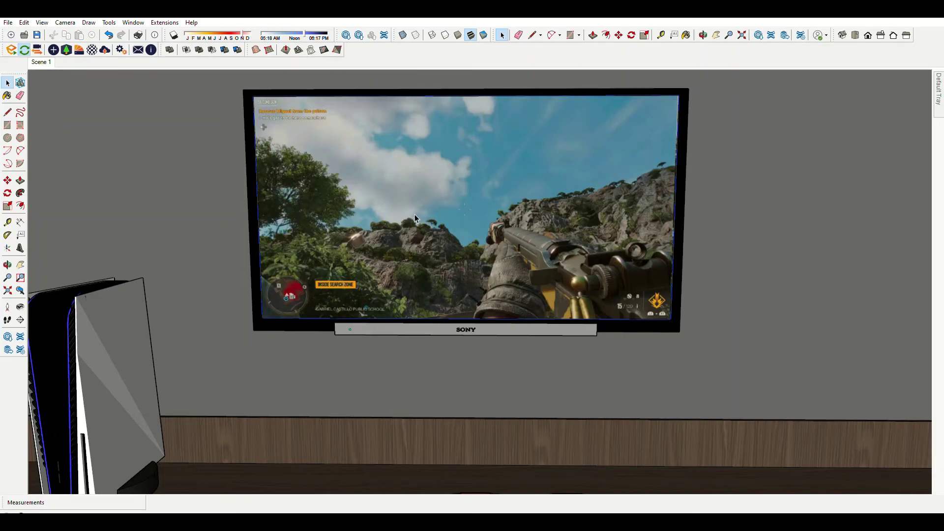
key("h")
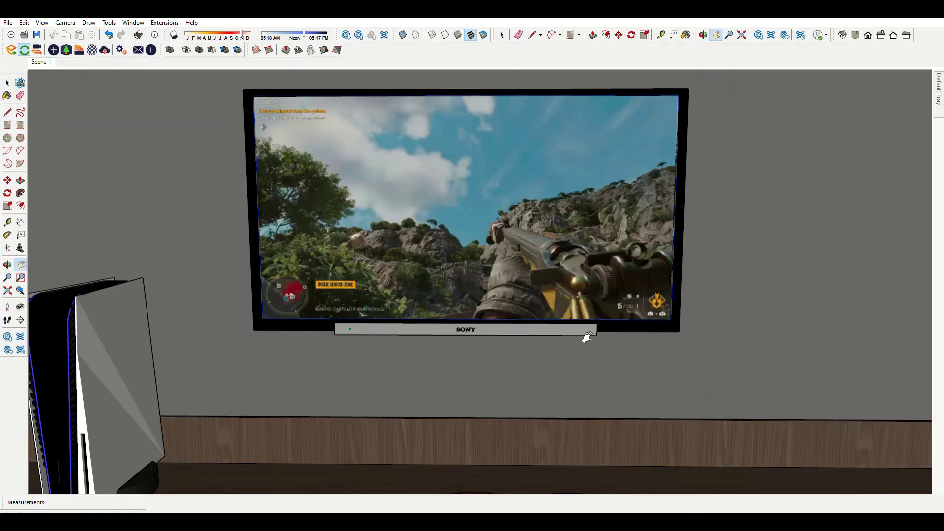
middle_click_drag(584, 337, 341, 296)
mouse_move(341, 295)
left_mouse_down()
mouse_move(405, 352)
mouse_move(415, 341)
mouse_move(362, 264)
mouse_move(404, 305)
mouse_move(365, 344)
mouse_move(331, 326)
mouse_move(442, 327)
mouse_move(323, 331)
mouse_move(263, 369)
left_mouse_up()
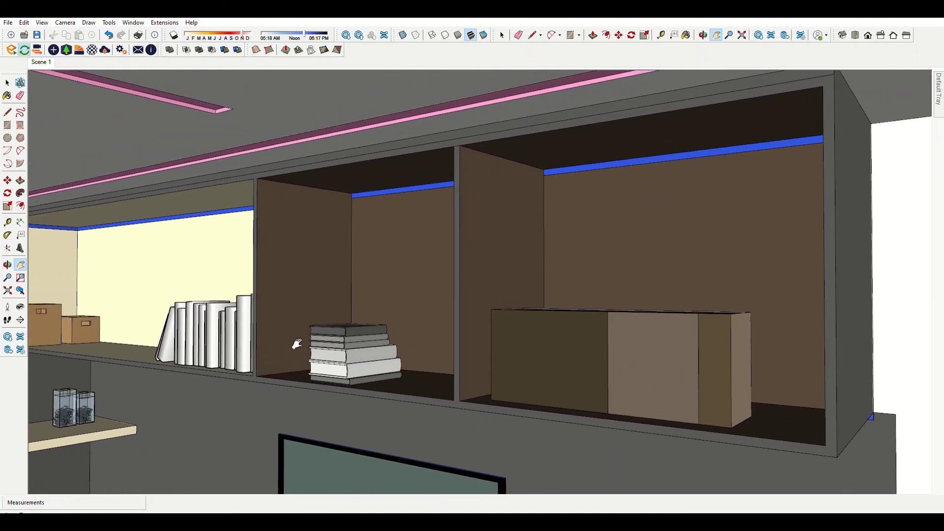
left_click_drag(249, 327, 290, 285)
mouse_move(290, 285)
middle_mouse_down()
mouse_move(334, 290)
mouse_move(334, 272)
mouse_move(246, 296)
mouse_move(398, 257)
mouse_move(553, 272)
middle_mouse_up()
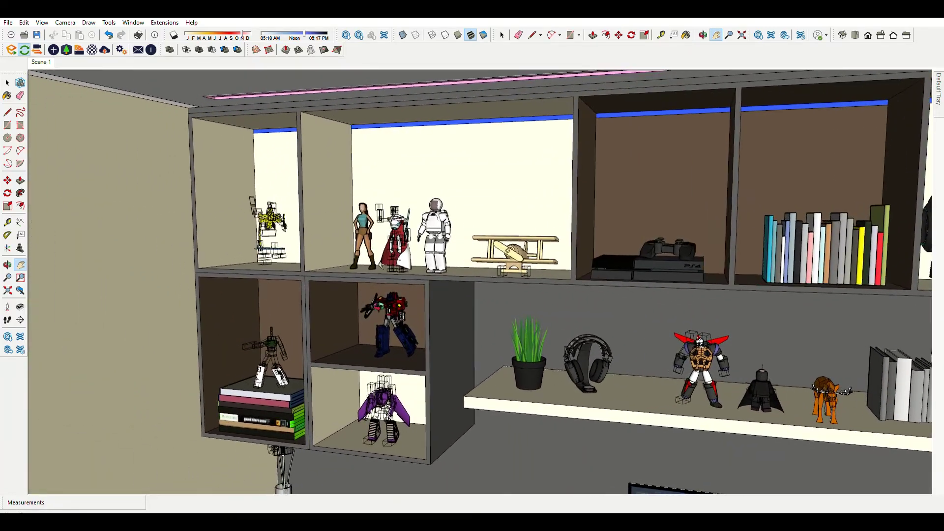
Move down to the desk, monitor and gaming chair, viewing the chair from behind.
mouse_move(340, 464)
middle_mouse_down("shift")
mouse_move(318, 238)
mouse_move(379, 270)
mouse_move(302, 295)
middle_mouse_up("shift")
middle_click_drag(457, 323, 347, 266)
scroll(479, 193, "up", 3)
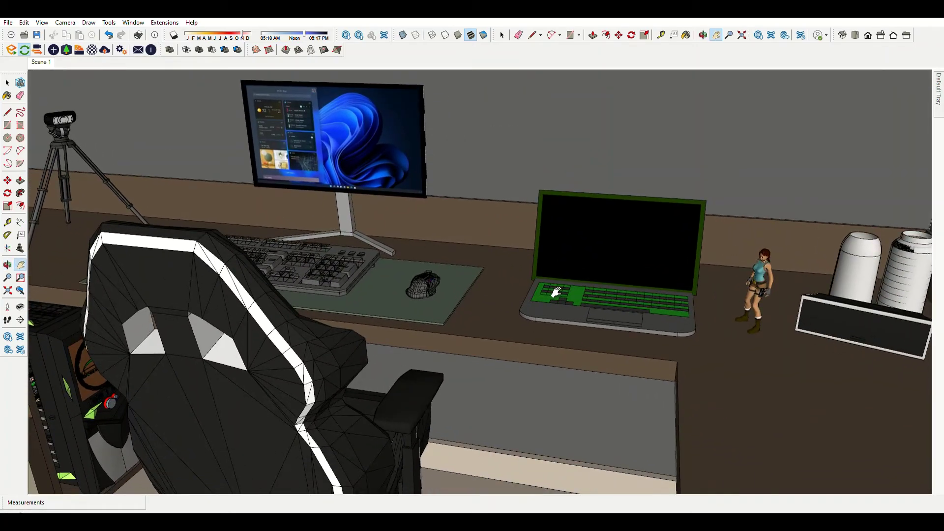
Orbit around the bed below the wall art toward the headboard, dresser and far wall.
mouse_move(555, 293)
middle_mouse_down()
mouse_move(464, 237)
mouse_move(297, 284)
mouse_move(348, 236)
mouse_move(523, 200)
mouse_move(523, 225)
mouse_move(695, 316)
mouse_move(609, 377)
mouse_move(623, 270)
mouse_move(617, 375)
mouse_move(590, 235)
mouse_move(654, 319)
mouse_move(683, 379)
middle_mouse_up()
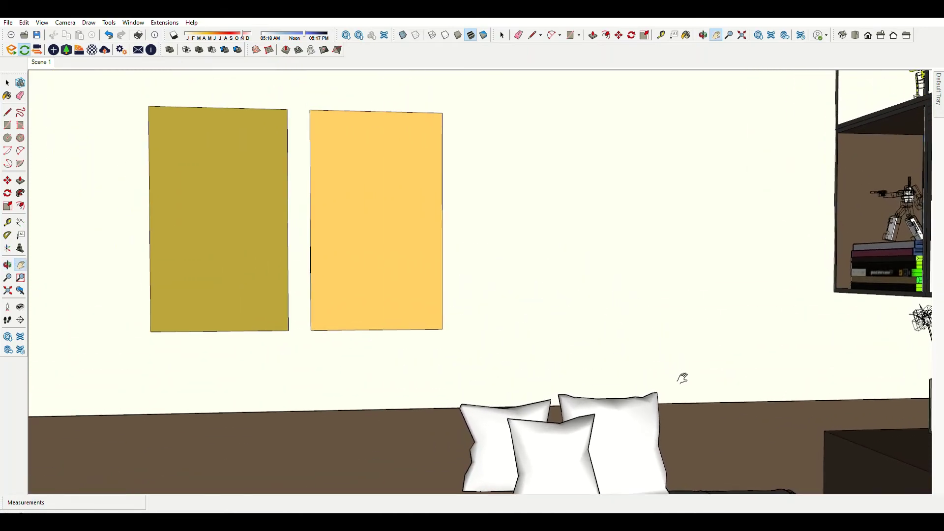
mouse_move(424, 372)
left_mouse_down()
mouse_move(666, 293)
mouse_move(706, 299)
left_mouse_up()
mouse_move(661, 339)
middle_mouse_down()
mouse_move(600, 331)
mouse_move(415, 386)
mouse_move(448, 352)
mouse_move(654, 284)
middle_mouse_up()
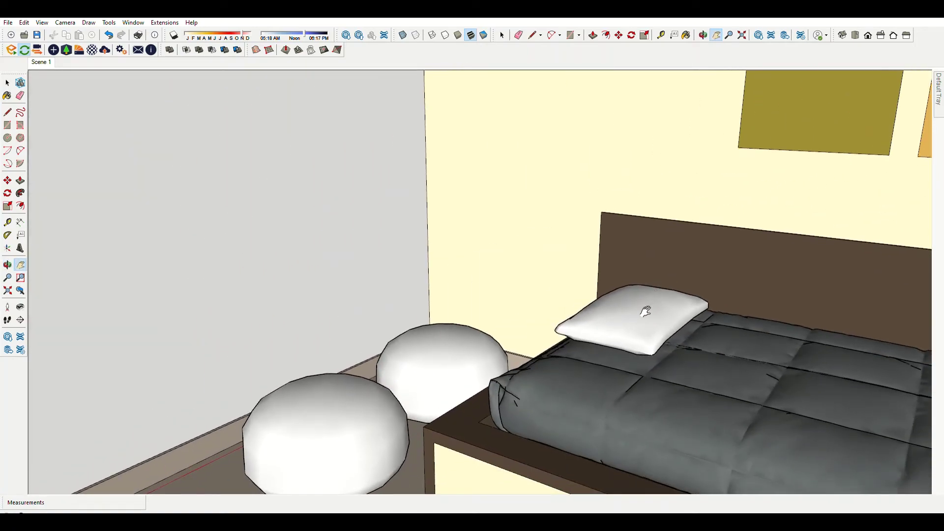
mouse_move(638, 320)
middle_mouse_down()
mouse_move(432, 369)
mouse_move(362, 337)
mouse_move(637, 375)
mouse_move(694, 373)
mouse_move(580, 310)
mouse_move(497, 293)
mouse_move(636, 455)
mouse_move(549, 395)
mouse_move(291, 380)
mouse_move(434, 352)
middle_mouse_up()
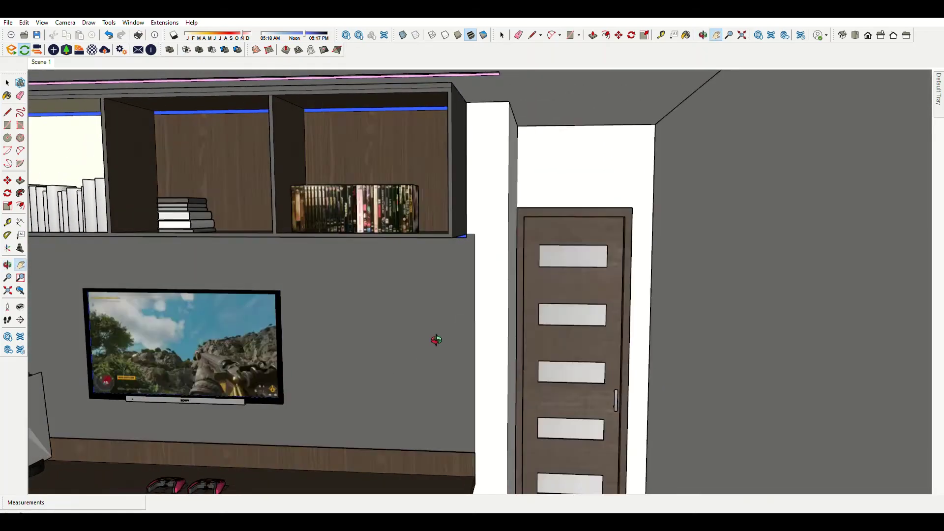
scroll(369, 295, "up", 5)
scroll(370, 295, "down", 5)
Zoom and orbit out to frame the desk beneath the figure-lined collectible shelves.
mouse_move(400, 300)
middle_mouse_down()
mouse_move(350, 280)
mouse_move(524, 286)
middle_mouse_up()
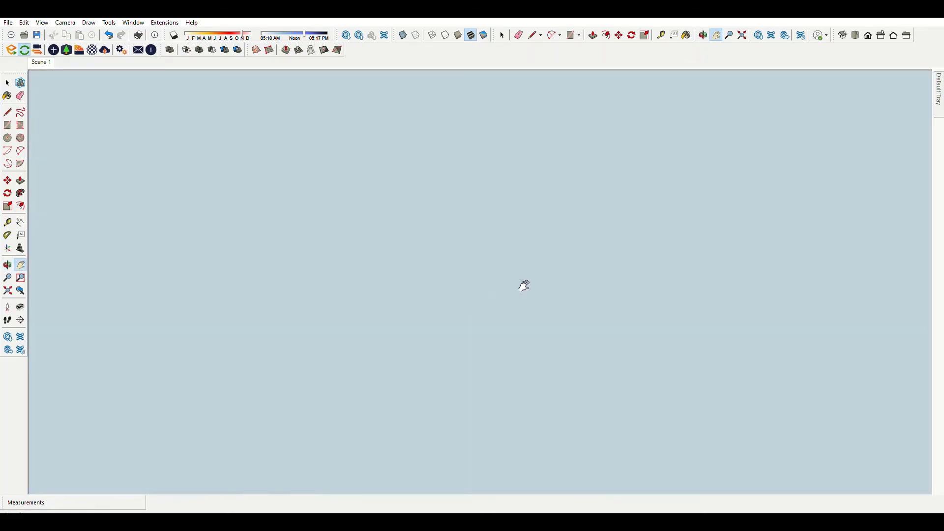
scroll(377, 311, "down", 5)
scroll(290, 213, "up", 2)
scroll(443, 253, "up", 2)
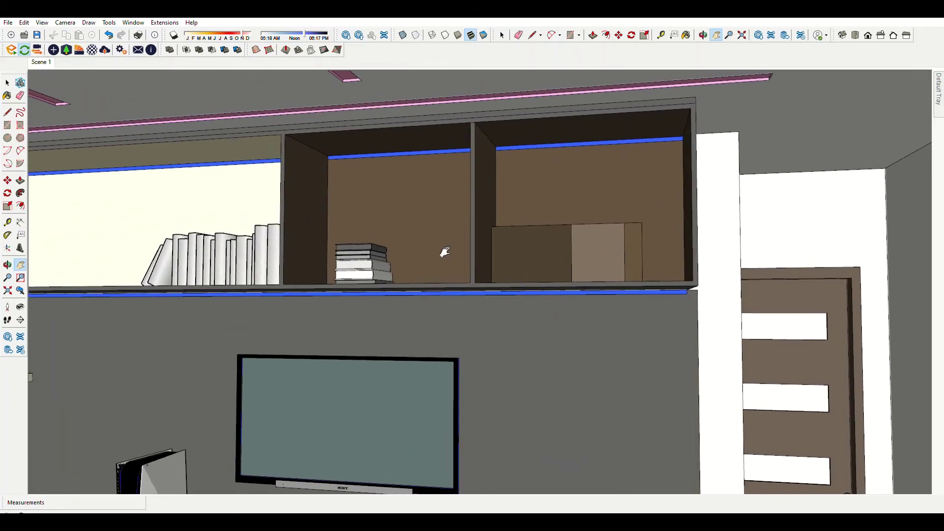
key("o")
scroll(449, 257, "up", 2)
scroll(449, 258, "down", 3)
mouse_move(449, 258)
middle_mouse_down("shift")
mouse_move(413, 244)
mouse_move(647, 280)
mouse_move(531, 275)
middle_mouse_up("shift")
scroll(413, 244, "up", 3)
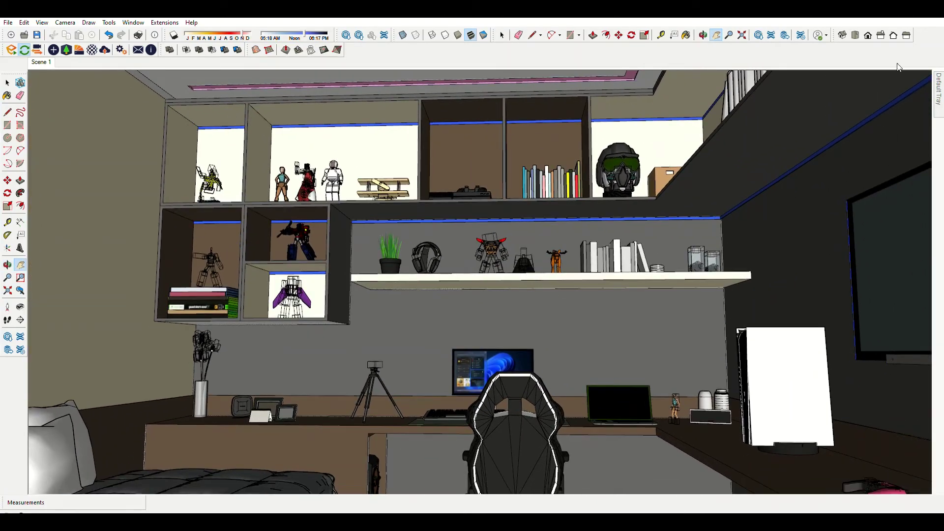